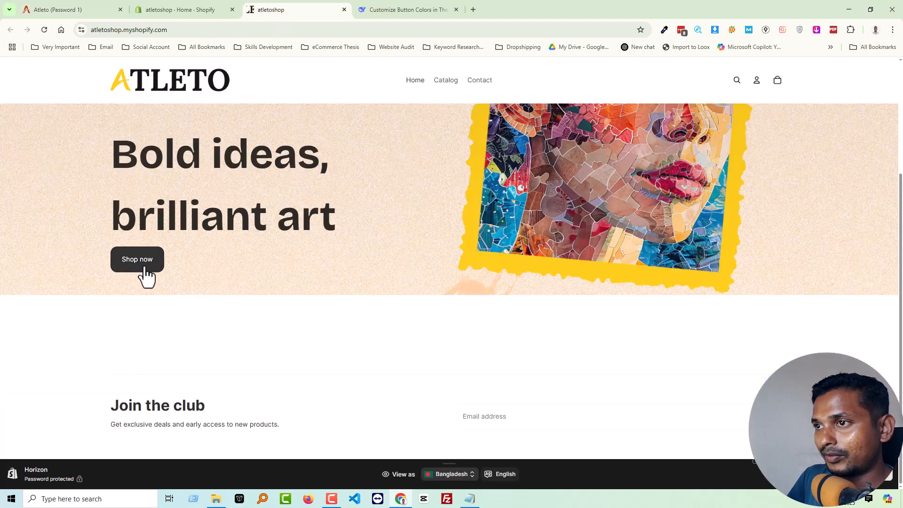
Open code for button color.liquid from the Next Tutorial folder in VS Code, review its section code, and return to the storefront.
{"action": "scroll", "coordinate": [135, 267], "scroll_direction": "up", "scroll_amount": 1}
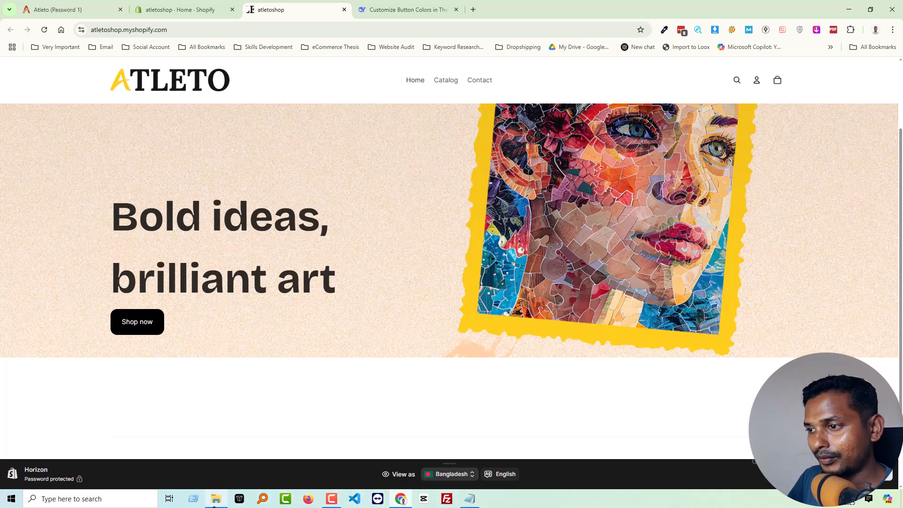
{"action": "left_click", "coordinate": [214, 502]}
{"action": "left_click", "coordinate": [479, 206]}
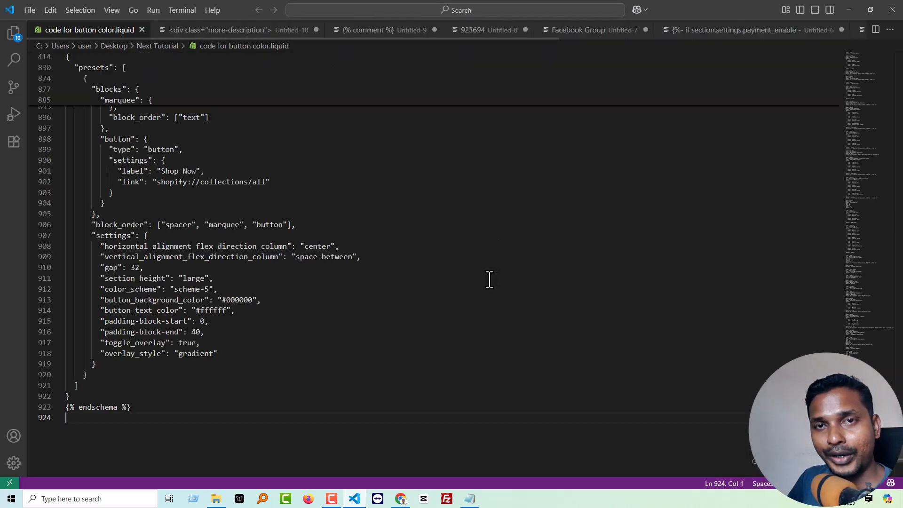
{"action": "scroll", "coordinate": [498, 274], "scroll_direction": "up", "scroll_amount": 15}
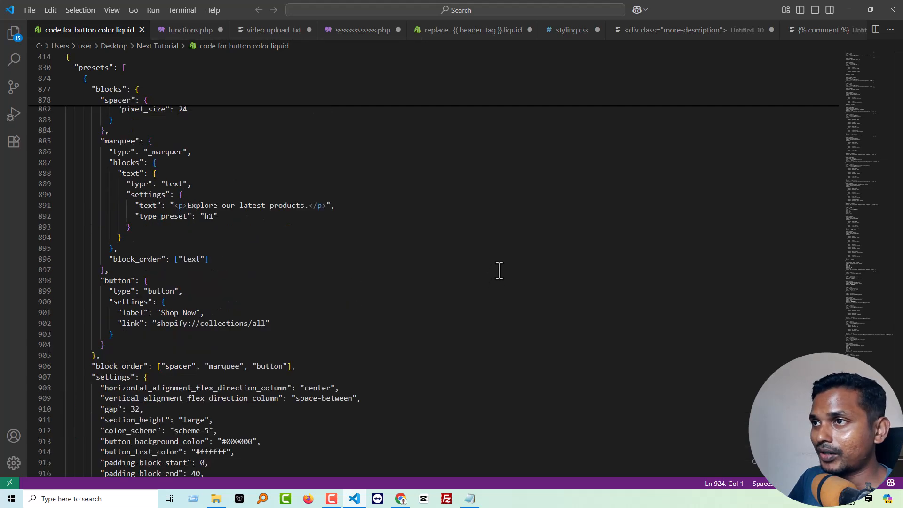
{"action": "scroll", "coordinate": [499, 271], "scroll_direction": "up", "scroll_amount": 9}
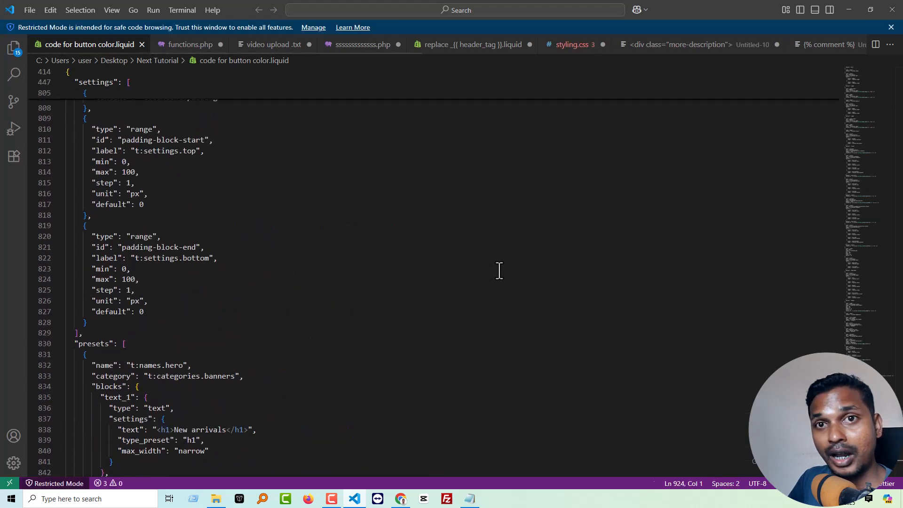
{"action": "scroll", "coordinate": [649, 200], "scroll_direction": "up", "scroll_amount": 10}
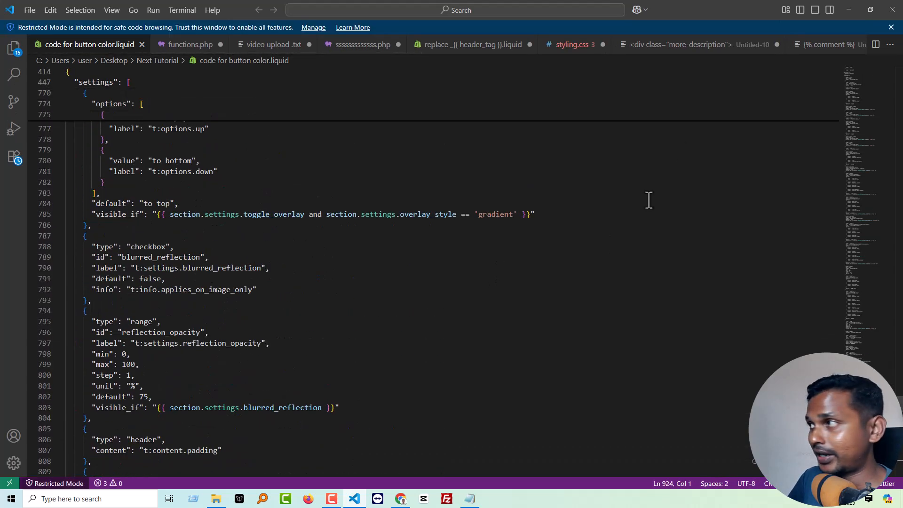
{"action": "left_click", "coordinate": [848, 9]}
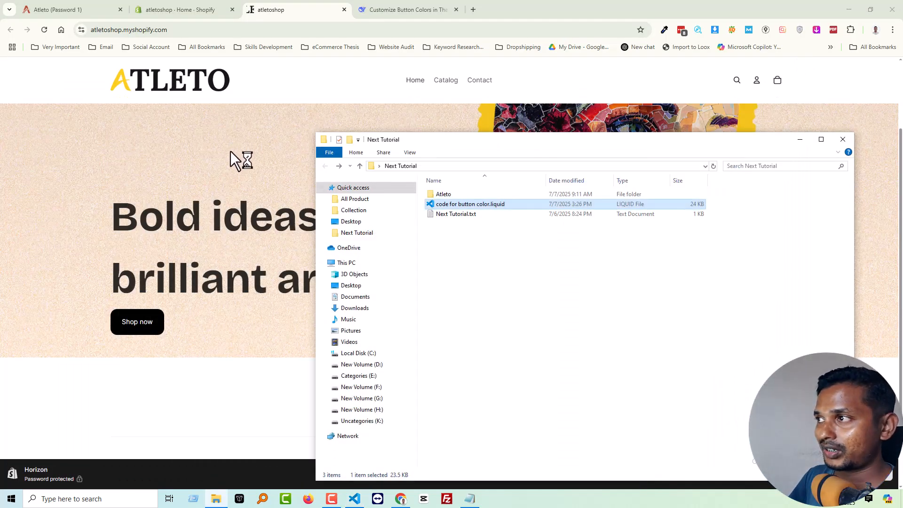
{"action": "left_click", "coordinate": [314, 83]}
{"action": "scroll", "coordinate": [385, 216], "scroll_direction": "up", "scroll_amount": 2}
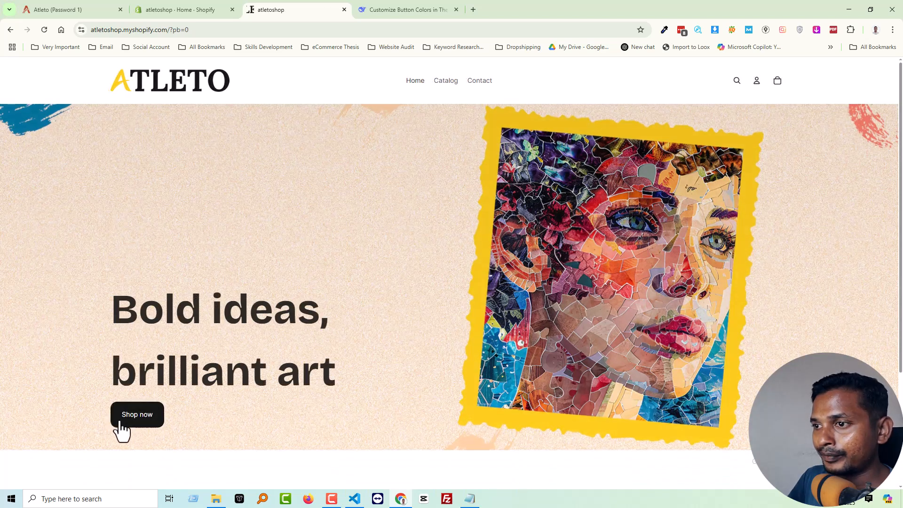
In the Shopify admin, open the Horizon theme's customizer and its code editor, placing the code editor tab before the customizer tab.
{"action": "left_click", "coordinate": [171, 7]}
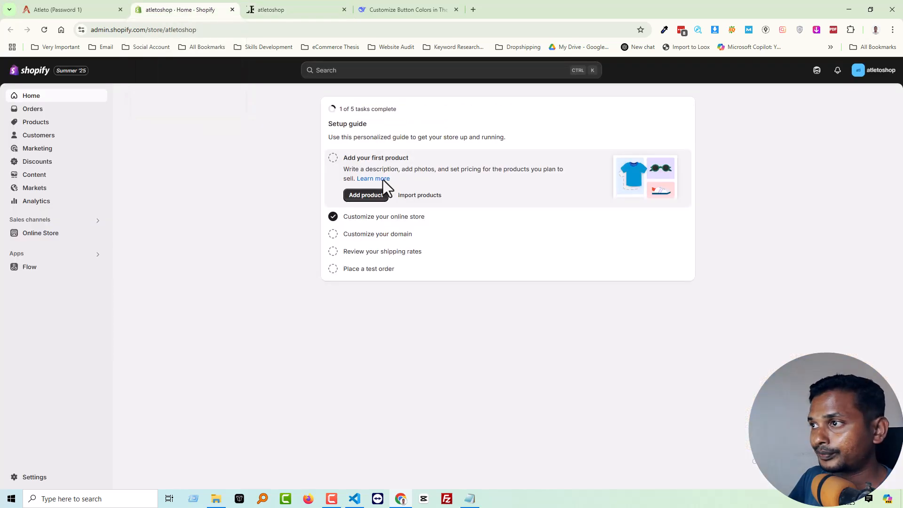
{"action": "left_click", "coordinate": [52, 238]}
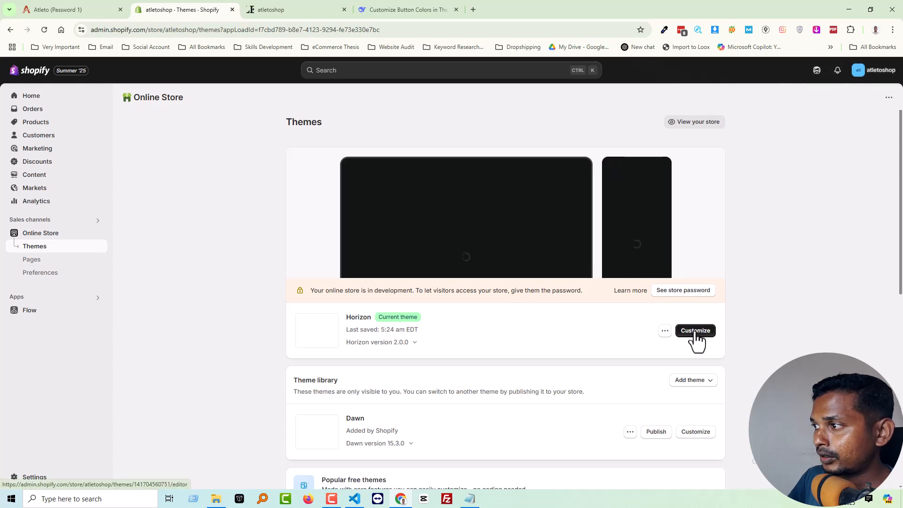
{"action": "left_click", "coordinate": [695, 331], "text": "ctrl"}
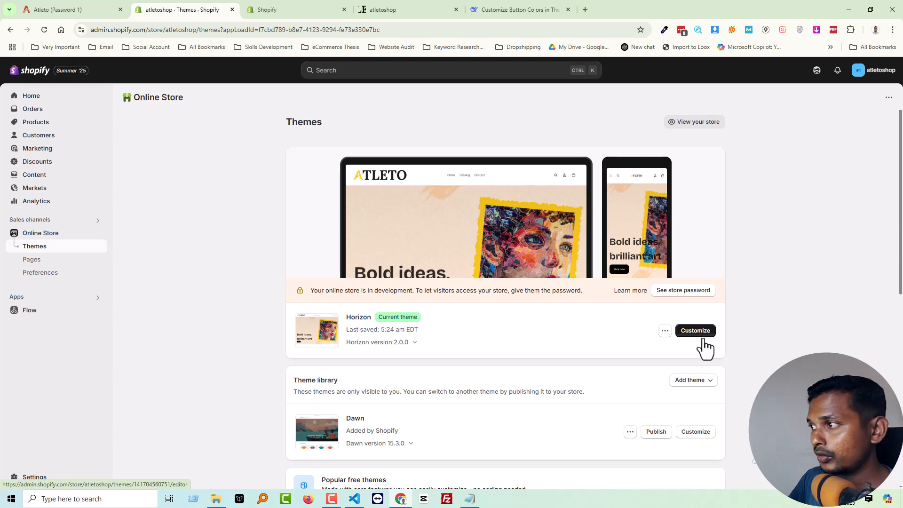
{"action": "left_click", "coordinate": [664, 332]}
{"action": "left_click", "coordinate": [617, 423], "text": "ctrl"}
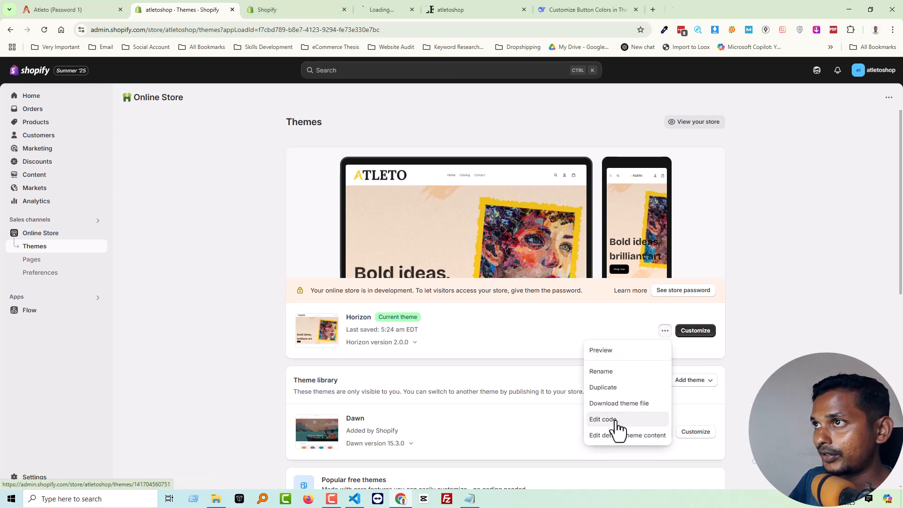
{"action": "left_click_drag", "start_coordinate": [389, 7], "coordinate": [315, 9]}
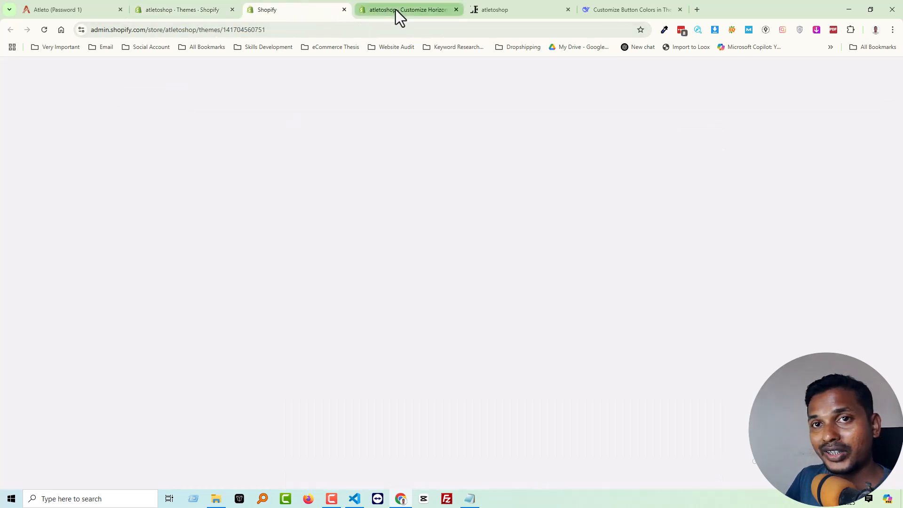
In the theme customizer, examine the Hero section's settings and its Shop now button's settings for any button colour options.
{"action": "left_click", "coordinate": [396, 9]}
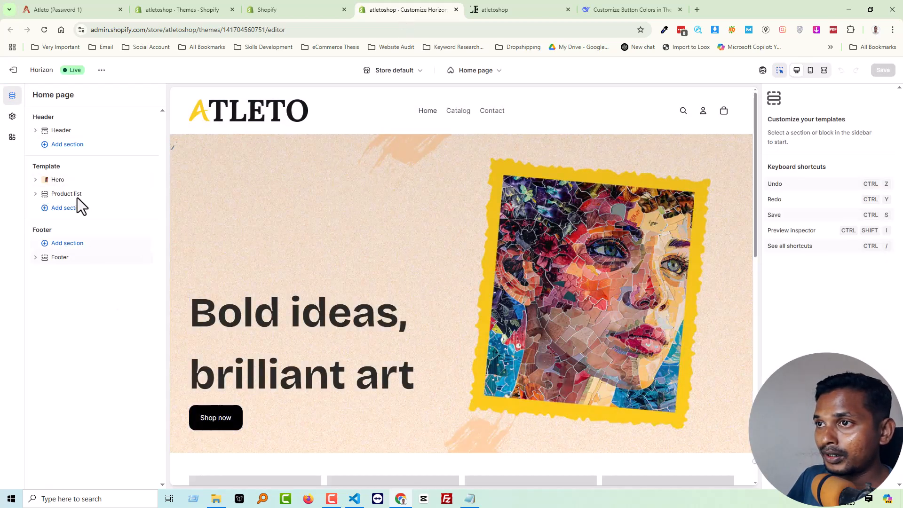
{"action": "left_click", "coordinate": [60, 181]}
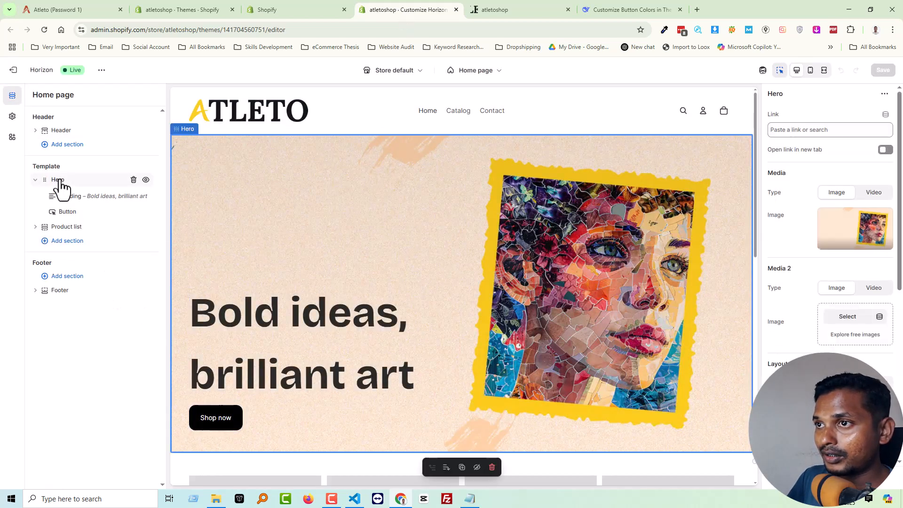
{"action": "left_click", "coordinate": [71, 214]}
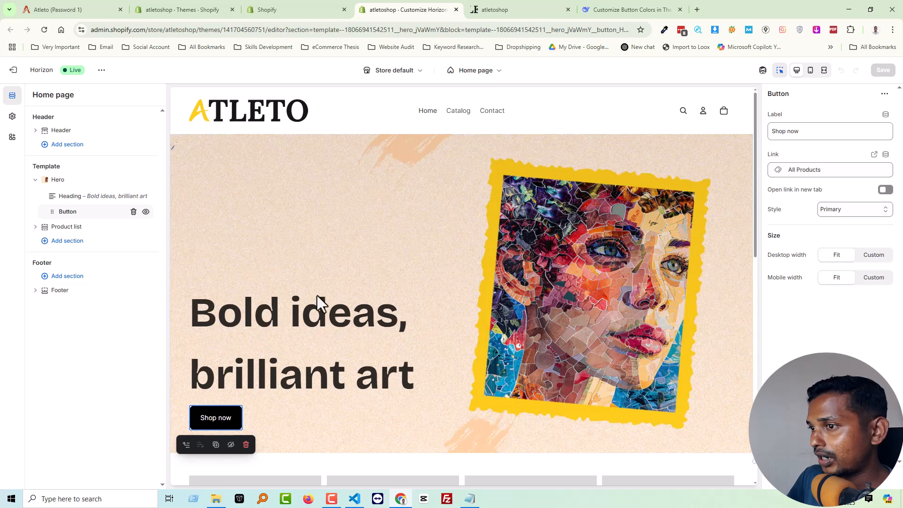
{"action": "scroll", "coordinate": [326, 336], "scroll_direction": "down", "scroll_amount": 1}
{"action": "left_click", "coordinate": [219, 356]}
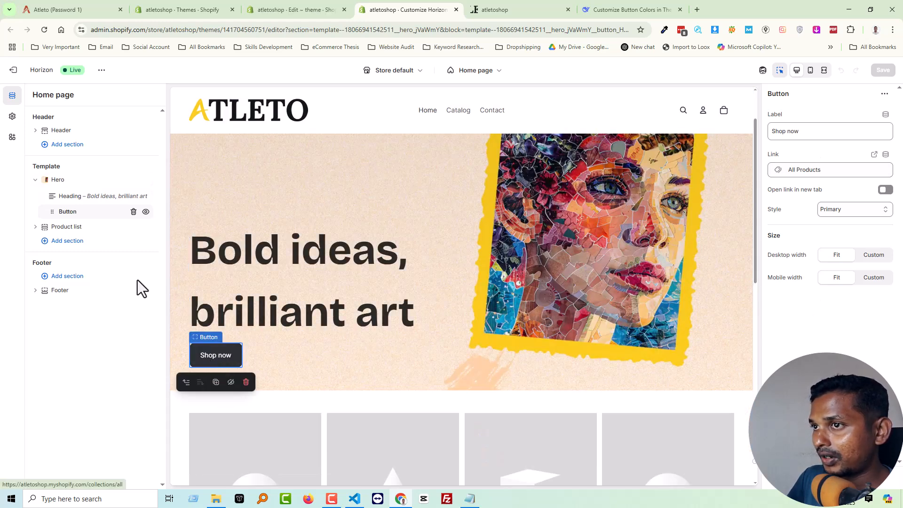
{"action": "left_click", "coordinate": [60, 180]}
{"action": "scroll", "coordinate": [818, 284], "scroll_direction": "down", "scroll_amount": 5}
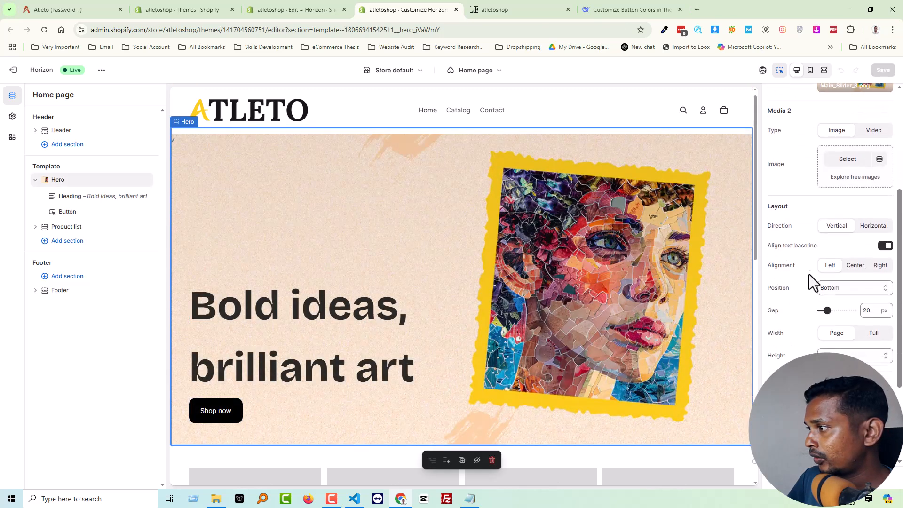
{"action": "scroll", "coordinate": [814, 320], "scroll_direction": "down", "scroll_amount": 3}
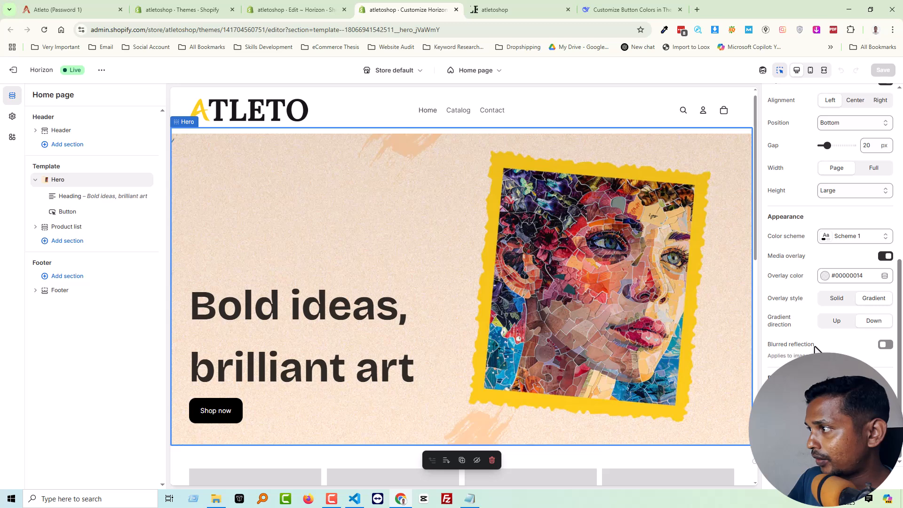
{"action": "scroll", "coordinate": [816, 349], "scroll_direction": "up", "scroll_amount": 1}
{"action": "scroll", "coordinate": [815, 349], "scroll_direction": "up", "scroll_amount": 5}
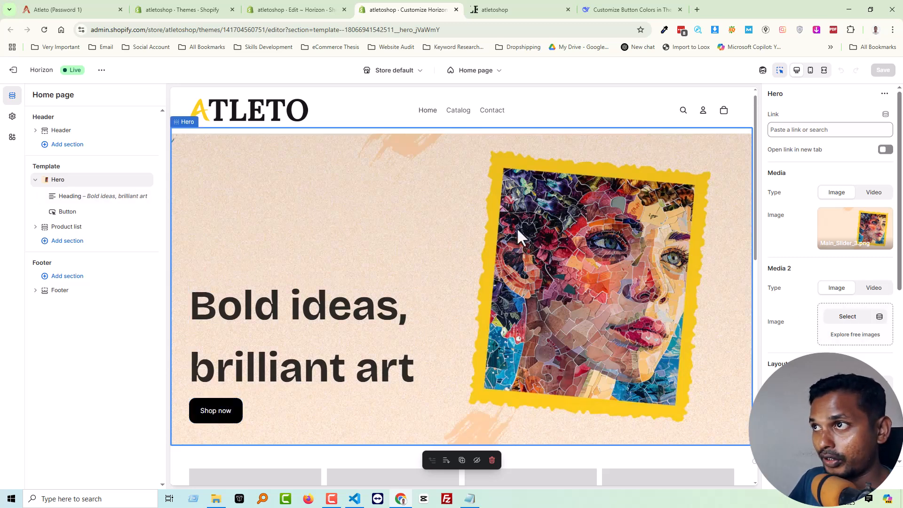
Close the open hero.liquid and spacing-style.liquid files in the Horizon code editor.
{"action": "left_click", "coordinate": [285, 2]}
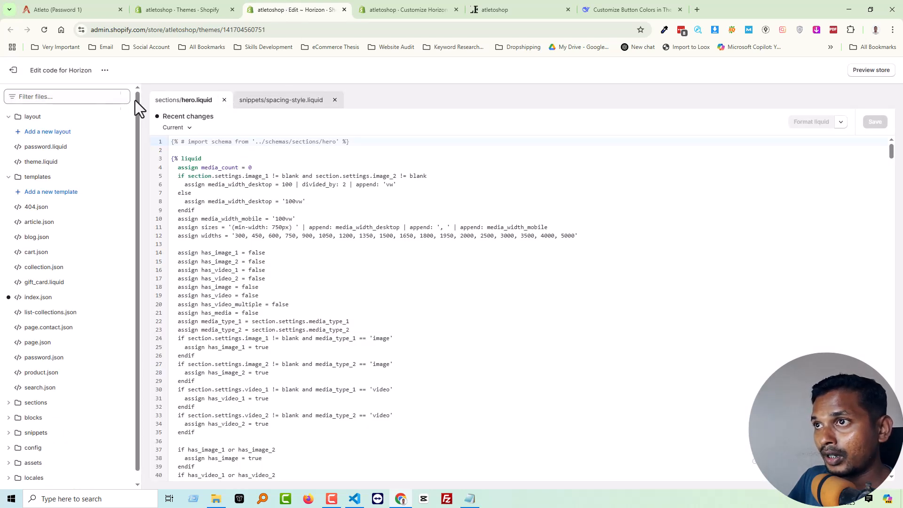
{"action": "left_click", "coordinate": [225, 100]}
{"action": "left_click", "coordinate": [252, 100]}
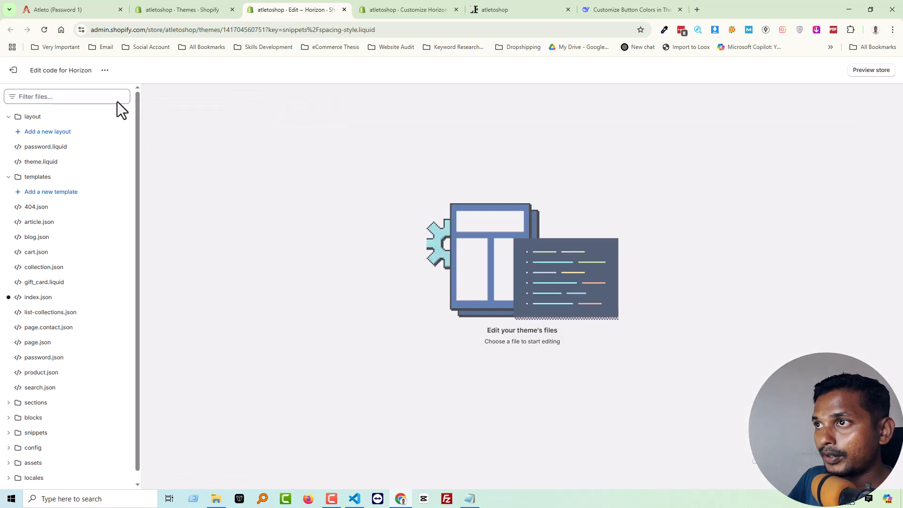
Filter the theme files by "hero" and open hero.liquid from the sections folder.
{"action": "left_click", "coordinate": [94, 99]}
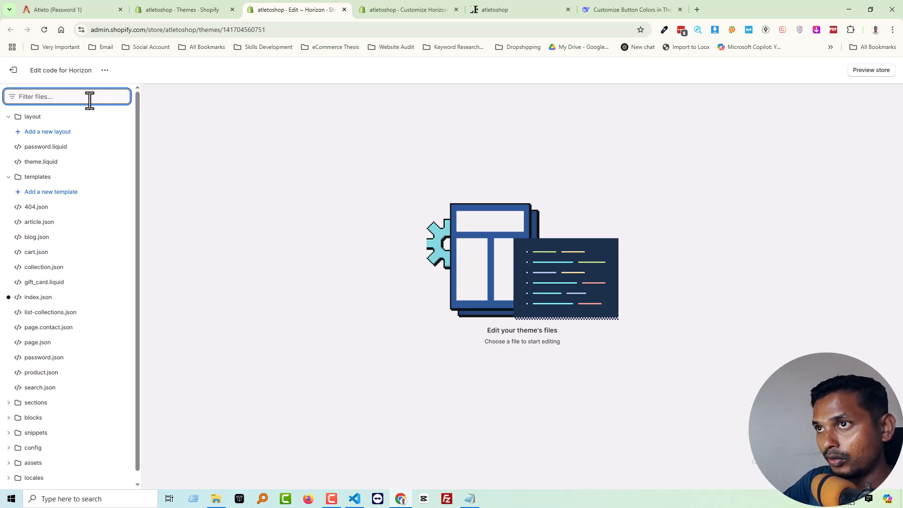
{"action": "type", "text": "hedo"}
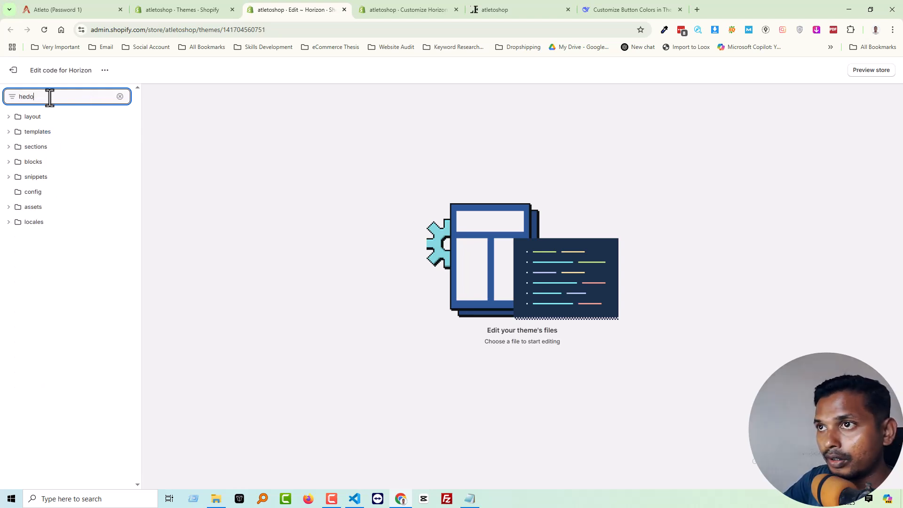
{"action": "key", "text": "BackSpace"}
{"action": "type", "text": "ro"}
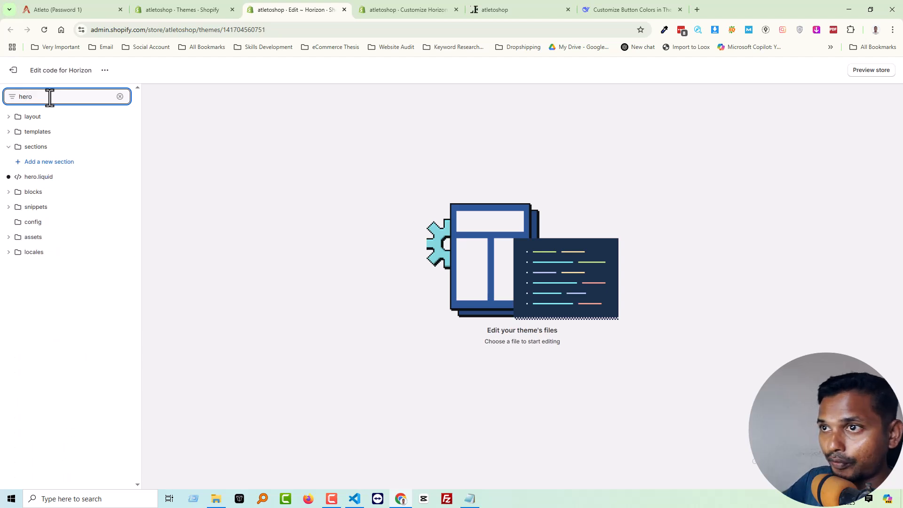
{"action": "left_click", "coordinate": [50, 179]}
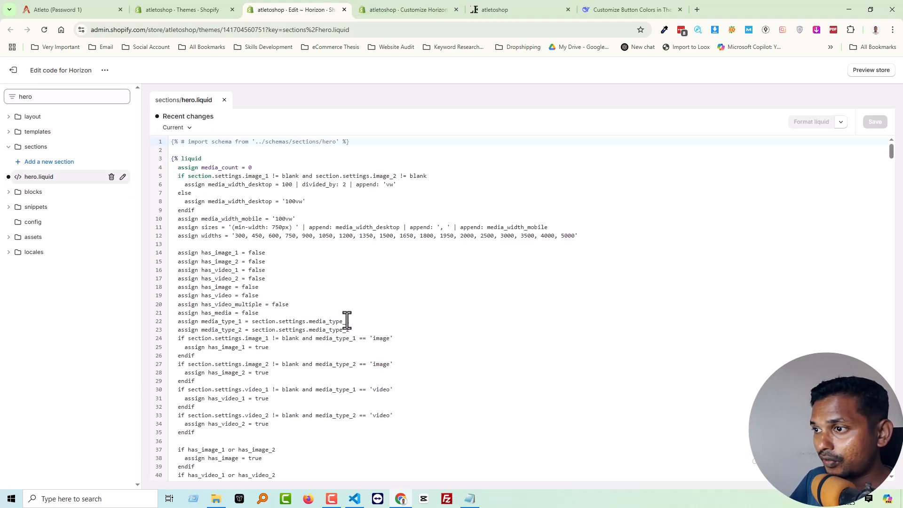
Examine hero.liquid from the variable assignments through the media captures to the hero__container markup.
{"action": "scroll", "coordinate": [346, 310], "scroll_direction": "down", "scroll_amount": 6}
{"action": "scroll", "coordinate": [347, 310], "scroll_direction": "down", "scroll_amount": 4}
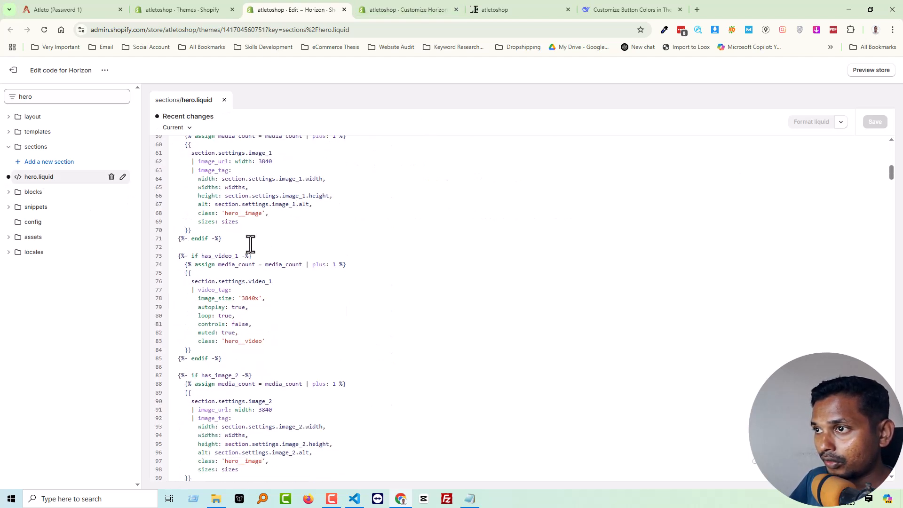
{"action": "scroll", "coordinate": [246, 280], "scroll_direction": "down", "scroll_amount": 7}
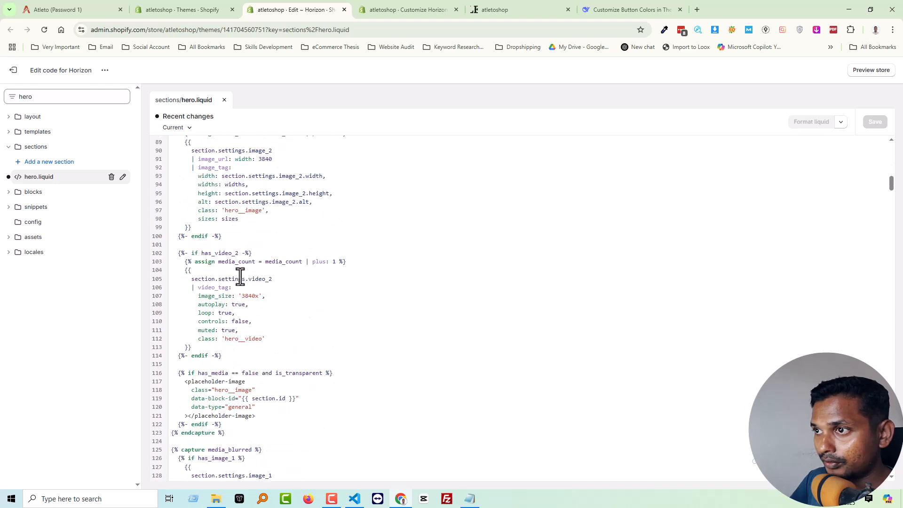
{"action": "scroll", "coordinate": [254, 289], "scroll_direction": "down", "scroll_amount": 2}
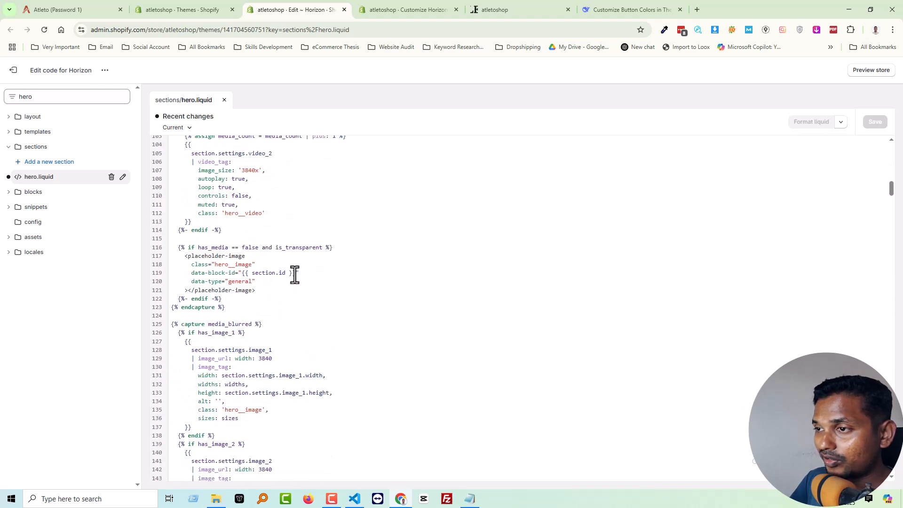
{"action": "scroll", "coordinate": [294, 275], "scroll_direction": "down", "scroll_amount": 7}
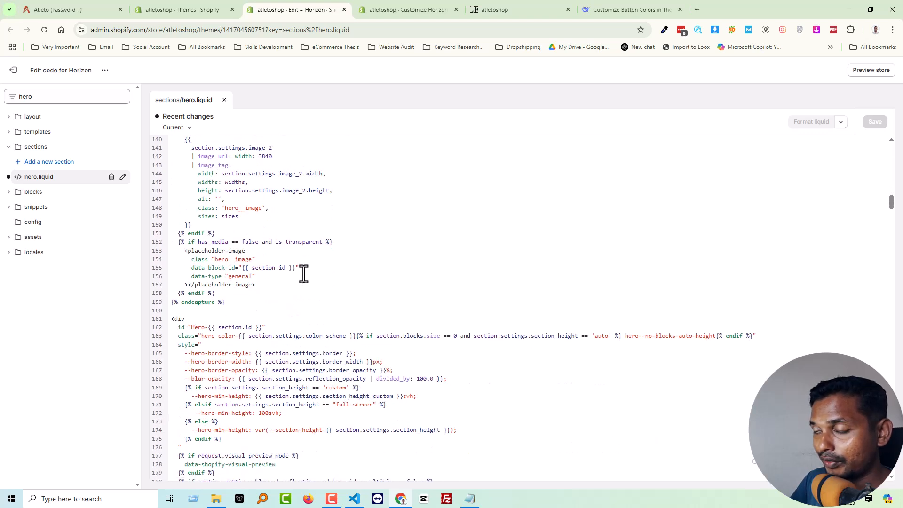
{"action": "scroll", "coordinate": [304, 273], "scroll_direction": "down", "scroll_amount": 2}
{"action": "scroll", "coordinate": [237, 284], "scroll_direction": "down", "scroll_amount": 5}
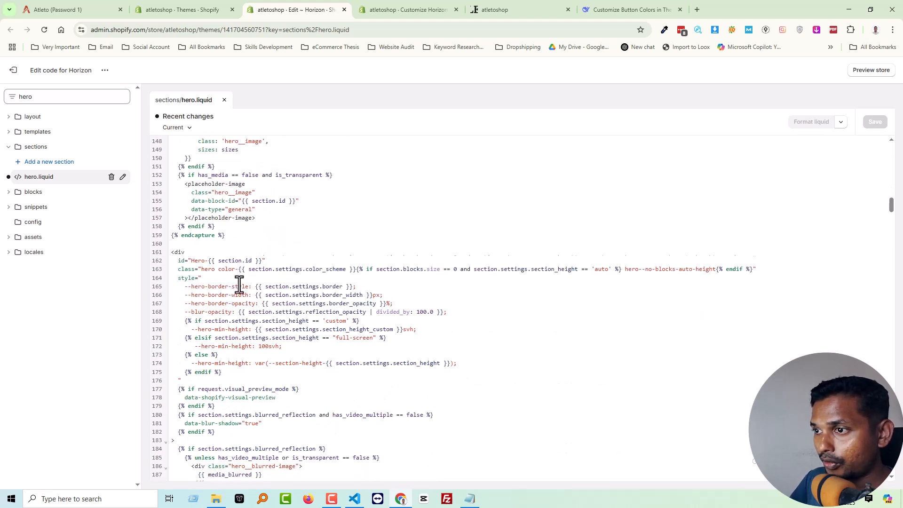
{"action": "scroll", "coordinate": [241, 284], "scroll_direction": "down", "scroll_amount": 4}
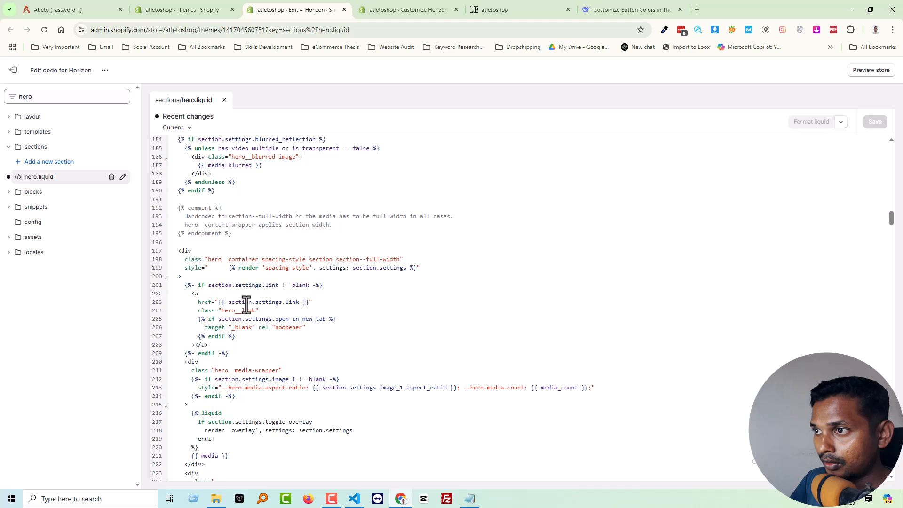
{"action": "scroll", "coordinate": [241, 296], "scroll_direction": "down", "scroll_amount": 2}
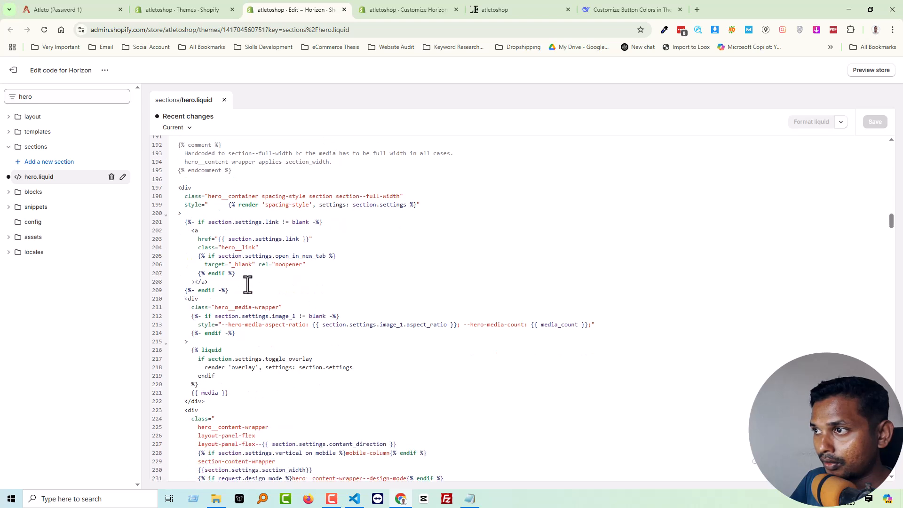
Examine the hero__container div in hero.liquid, from its spacing-style render line to its closing tag.
{"action": "double_click", "coordinate": [288, 205]}
{"action": "left_click", "coordinate": [242, 186]}
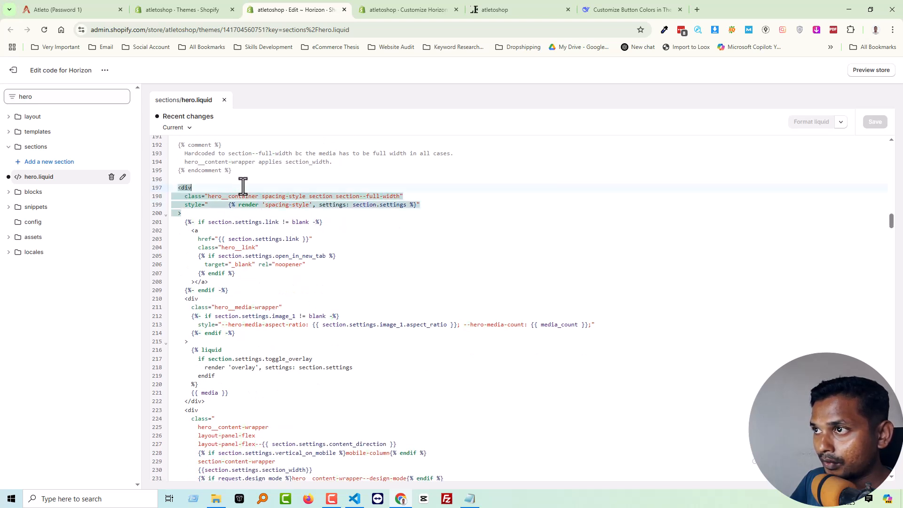
{"action": "left_click", "coordinate": [298, 178]}
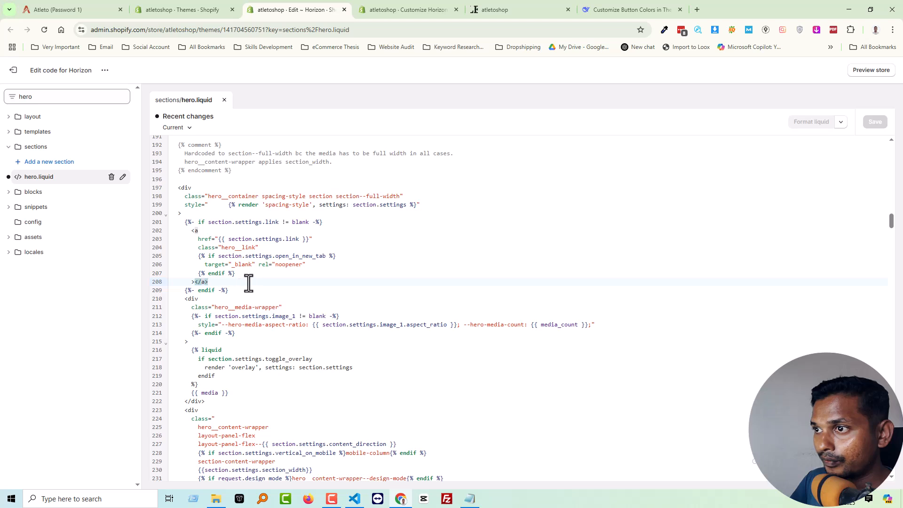
{"action": "scroll", "coordinate": [206, 343], "scroll_direction": "down", "scroll_amount": 3}
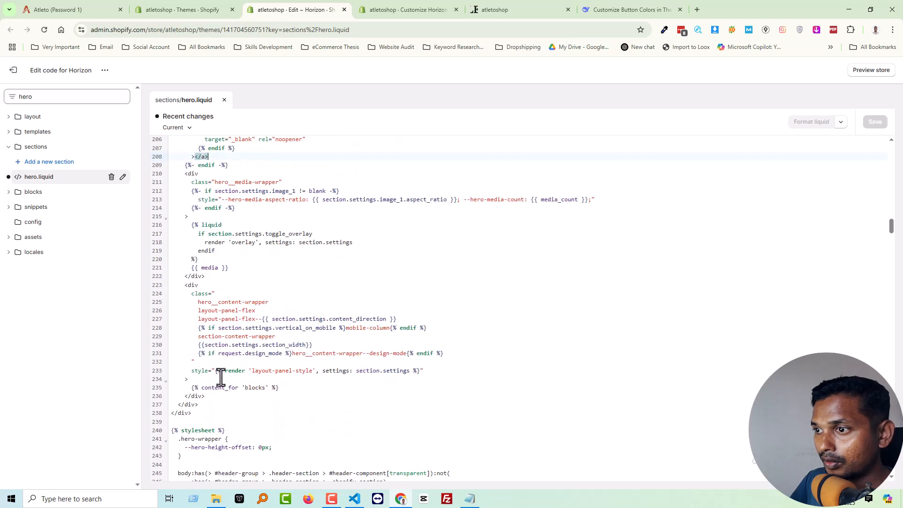
{"action": "left_click", "coordinate": [182, 413]}
{"action": "scroll", "coordinate": [222, 344], "scroll_direction": "up", "scroll_amount": 3}
{"action": "left_click", "coordinate": [184, 187]}
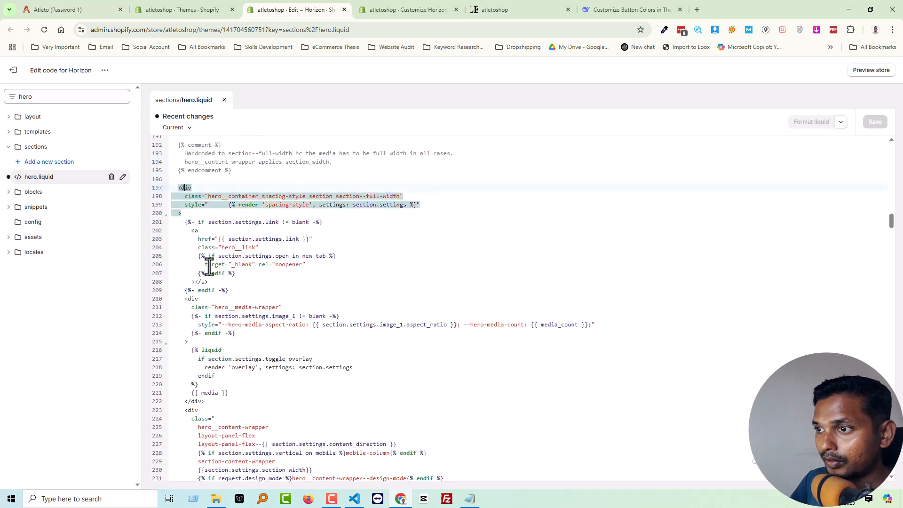
{"action": "scroll", "coordinate": [204, 245], "scroll_direction": "down", "scroll_amount": 5}
{"action": "scroll", "coordinate": [228, 331], "scroll_direction": "up", "scroll_amount": 3}
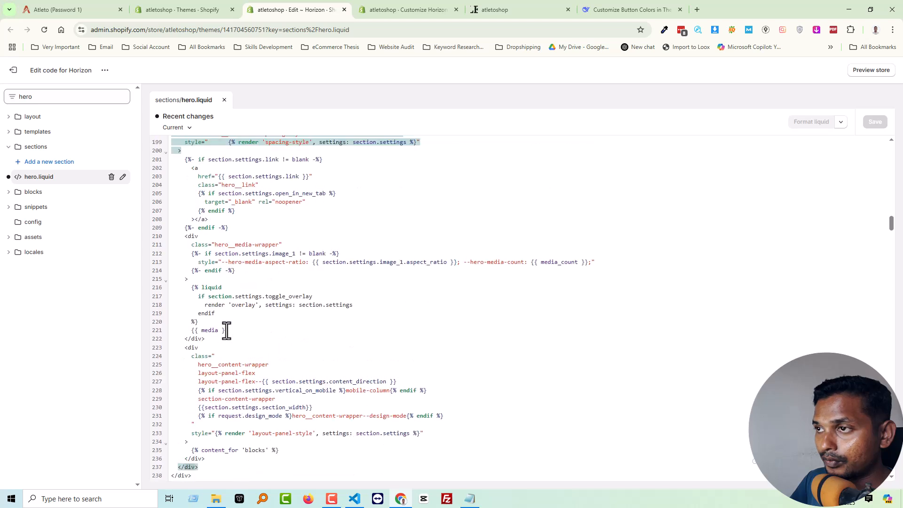
{"action": "scroll", "coordinate": [226, 230], "scroll_direction": "up", "scroll_amount": 2}
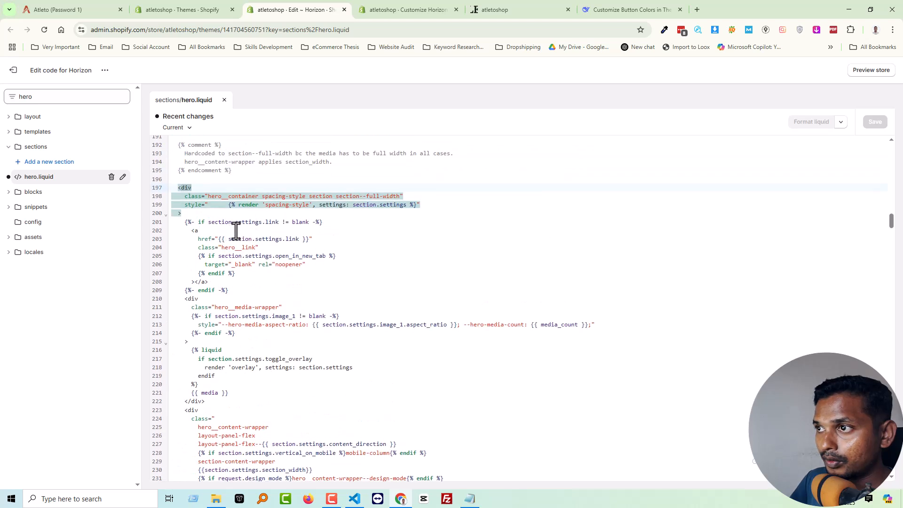
Filter the theme files by the rendered snippet name "spacing-style" and open spacing-style.liquid from the snippets folder to review its code.
{"action": "left_click", "coordinate": [281, 206]}
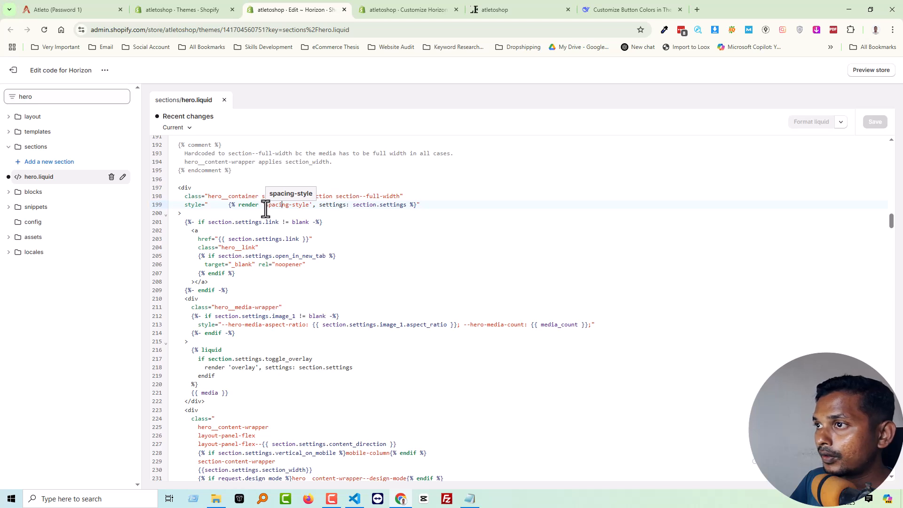
{"action": "left_click_drag", "start_coordinate": [266, 207], "coordinate": [303, 207]}
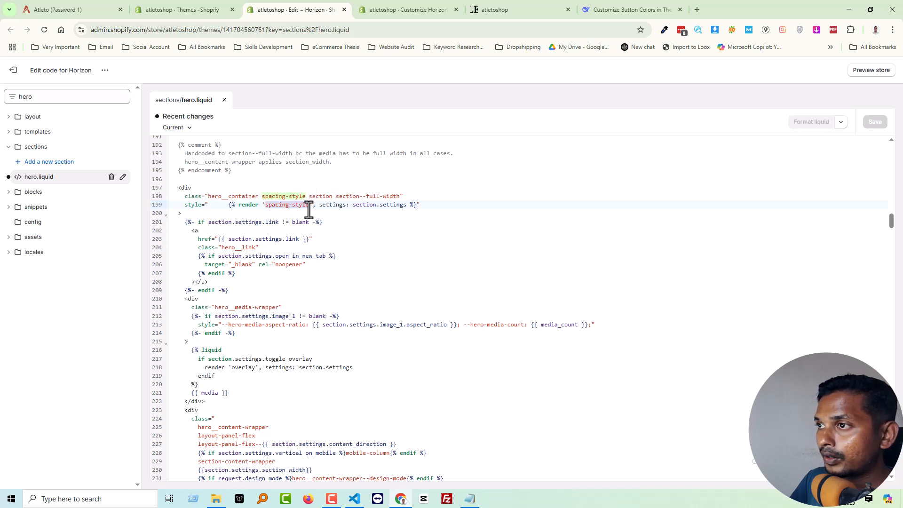
{"action": "left_click", "coordinate": [77, 96]}
{"action": "type", "text": "spacing-style"}
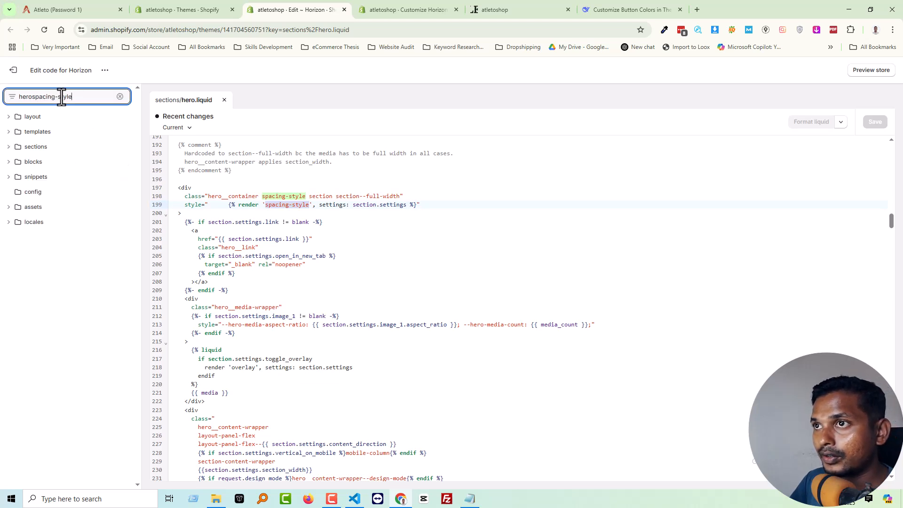
{"action": "left_click_drag", "start_coordinate": [31, 99], "coordinate": [85, 95]}
{"action": "key", "text": "ctrl+x"}
{"action": "key", "text": "ctrl+a"}
{"action": "key", "text": "ctrl+v"}
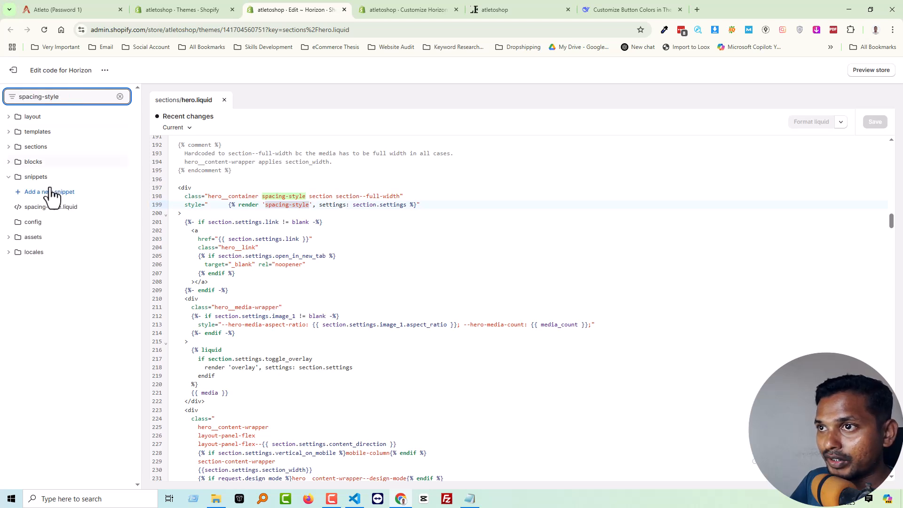
{"action": "left_click", "coordinate": [47, 207]}
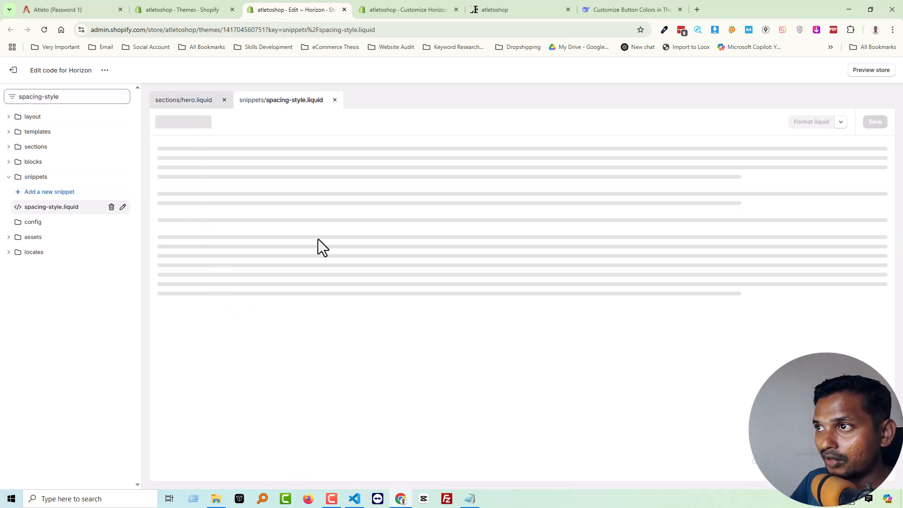
{"action": "scroll", "coordinate": [329, 242], "scroll_direction": "down", "scroll_amount": 3}
{"action": "scroll", "coordinate": [339, 253], "scroll_direction": "up", "scroll_amount": 2}
{"action": "scroll", "coordinate": [341, 263], "scroll_direction": "down", "scroll_amount": 2}
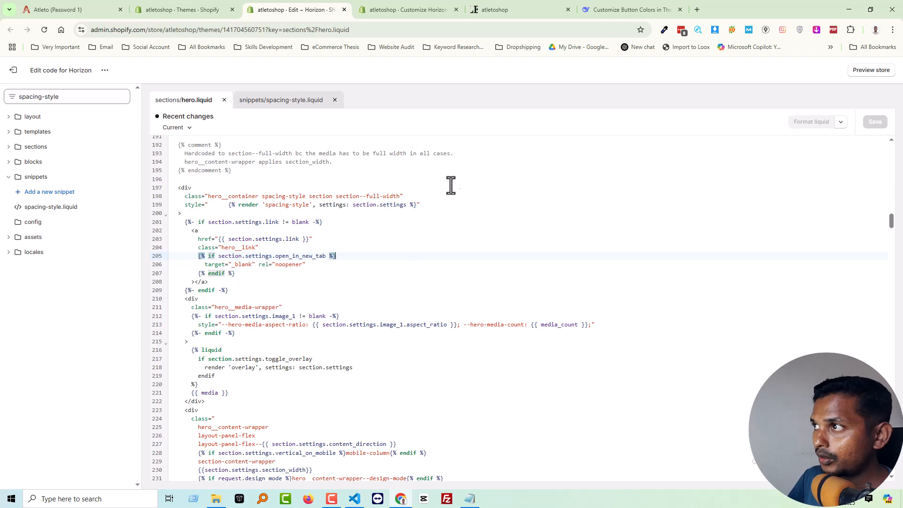
Switch to the DeepSeek chat "Customize Button Colors in Theme Options" and examine the generated hero section code and its explanation.
{"action": "left_click", "coordinate": [614, 8]}
{"action": "scroll", "coordinate": [495, 190], "scroll_direction": "up", "scroll_amount": 15}
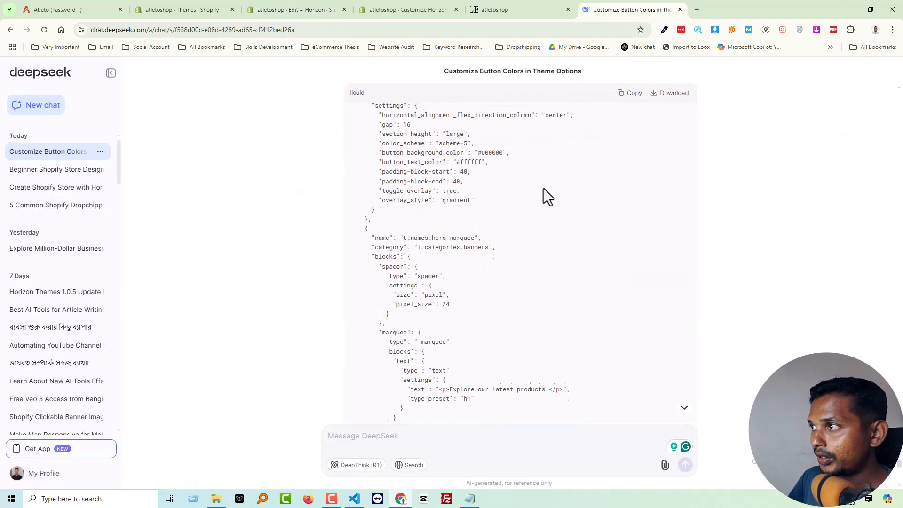
{"action": "scroll", "coordinate": [605, 171], "scroll_direction": "up", "scroll_amount": 20}
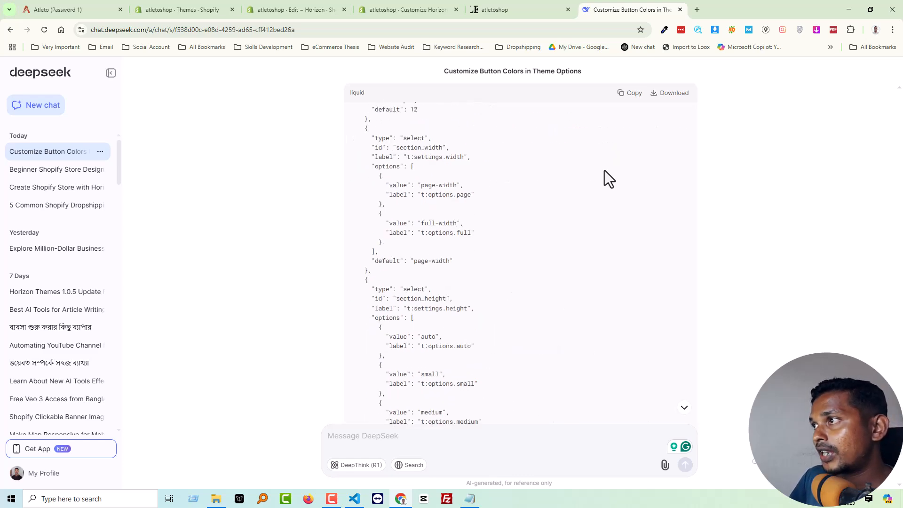
{"action": "scroll", "coordinate": [680, 194], "scroll_direction": "up", "scroll_amount": 20}
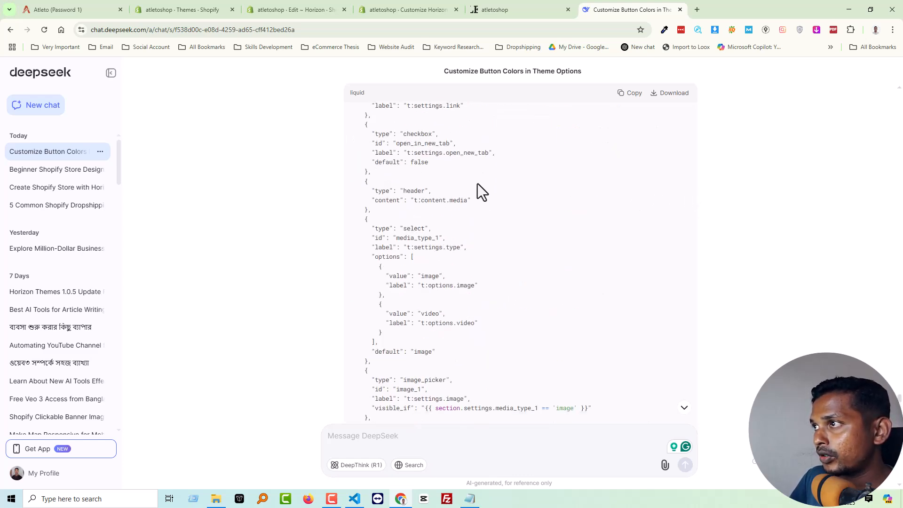
{"action": "scroll", "coordinate": [473, 176], "scroll_direction": "up", "scroll_amount": 15}
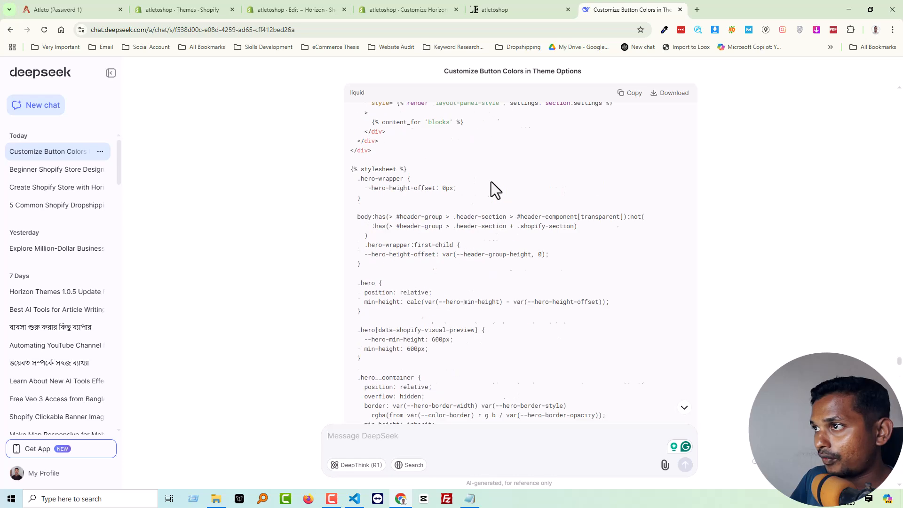
{"action": "scroll", "coordinate": [885, 141], "scroll_direction": "down", "scroll_amount": 15}
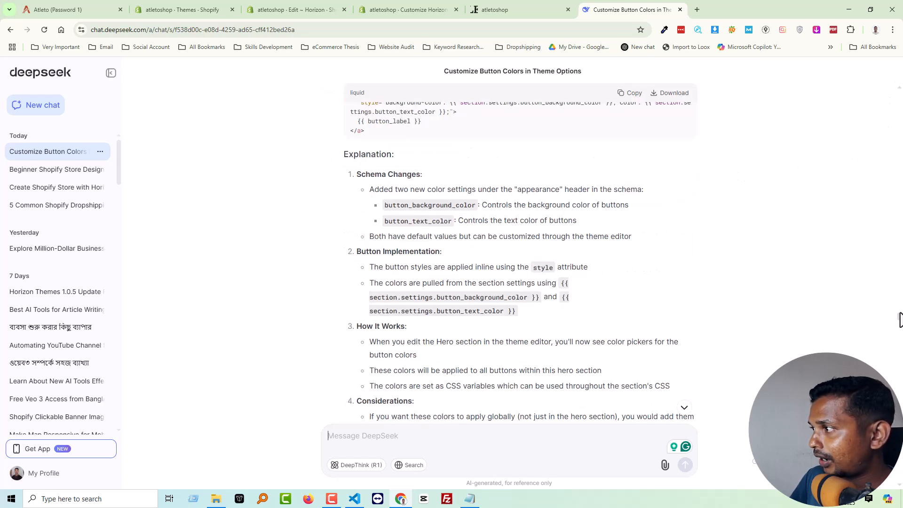
{"action": "scroll", "coordinate": [895, 315], "scroll_direction": "down", "scroll_amount": 20}
{"action": "scroll", "coordinate": [369, 231], "scroll_direction": "up", "scroll_amount": 8}
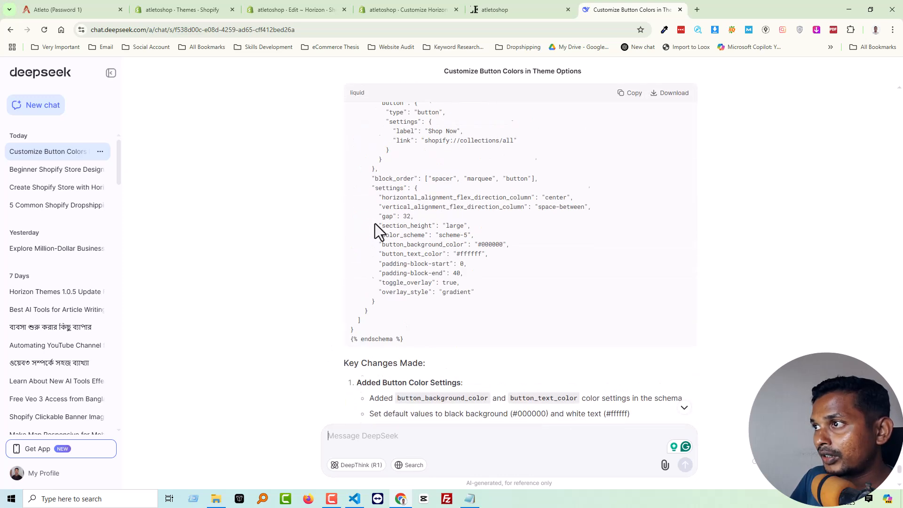
Examine the chat's "Key Changes Made" list, including the button colour settings, the CSS variables and the .hero .button rule.
{"action": "scroll", "coordinate": [405, 227], "scroll_direction": "down", "scroll_amount": 8}
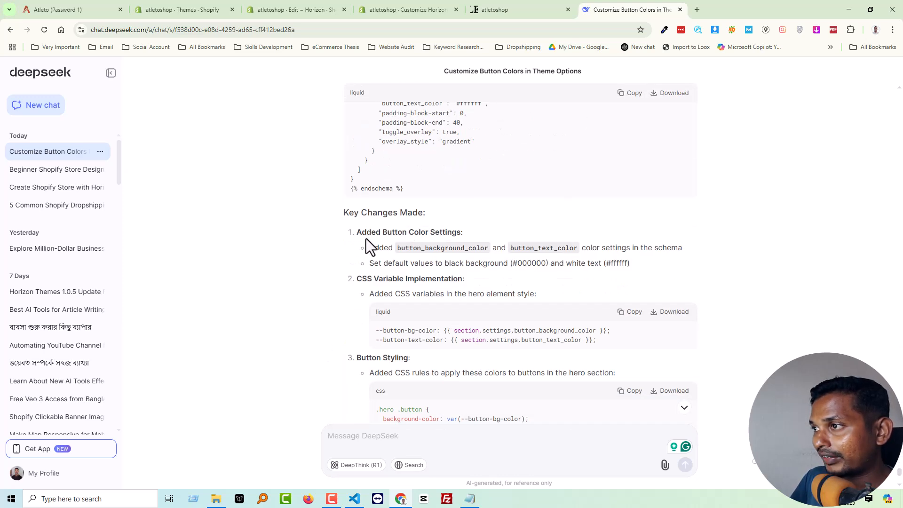
{"action": "scroll", "coordinate": [391, 245], "scroll_direction": "down", "scroll_amount": 1}
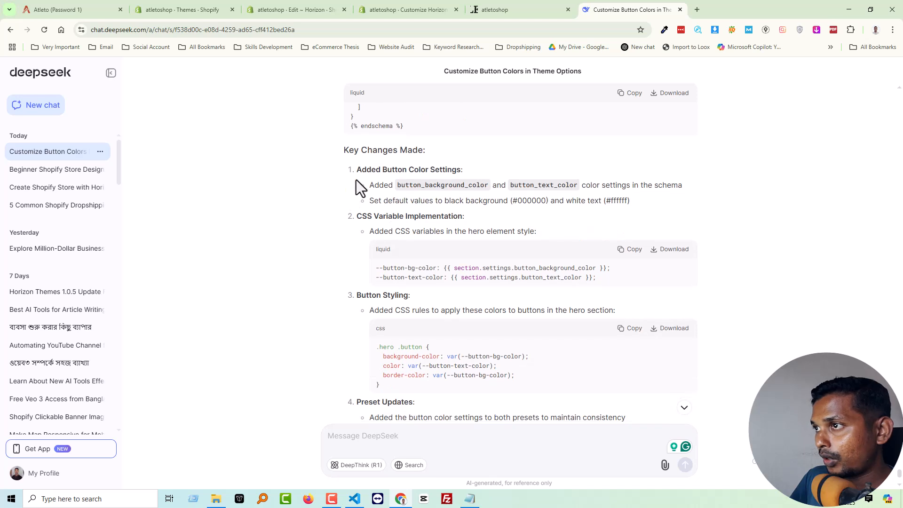
{"action": "left_click_drag", "start_coordinate": [340, 154], "coordinate": [428, 155]}
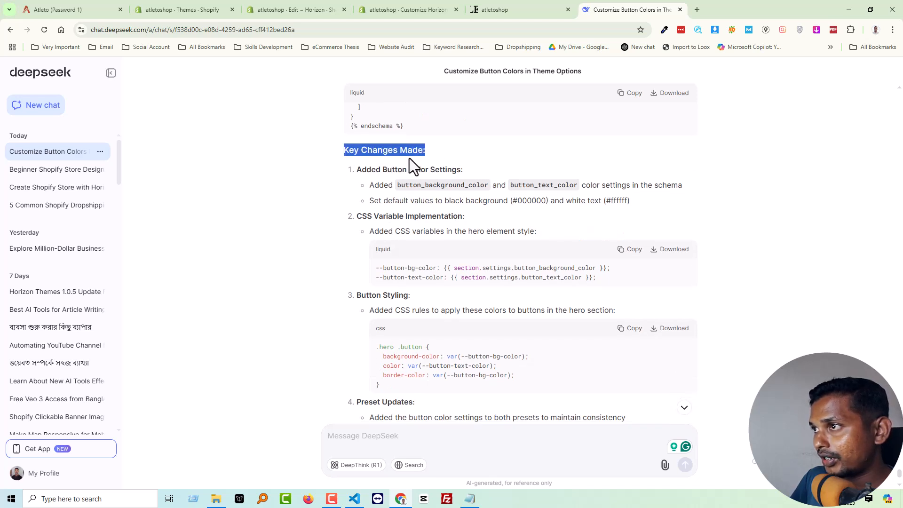
{"action": "left_click", "coordinate": [422, 186]}
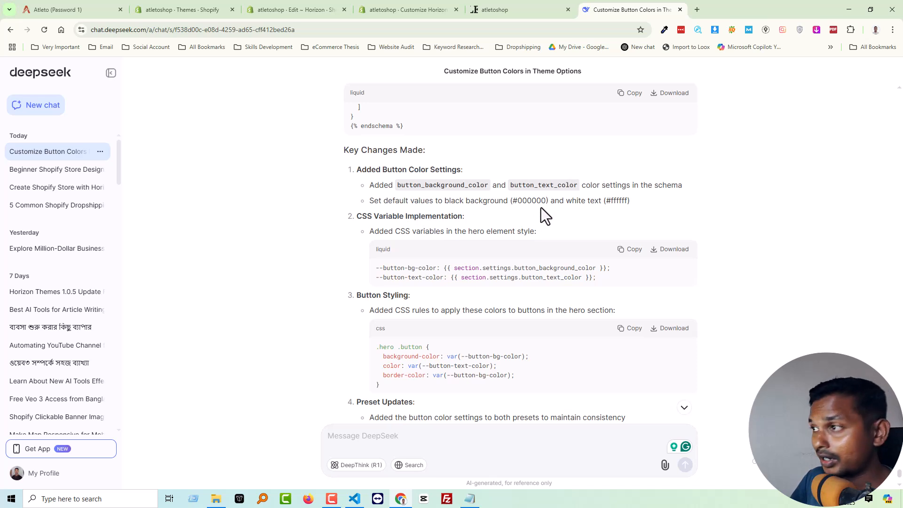
{"action": "scroll", "coordinate": [543, 206], "scroll_direction": "down", "scroll_amount": 1}
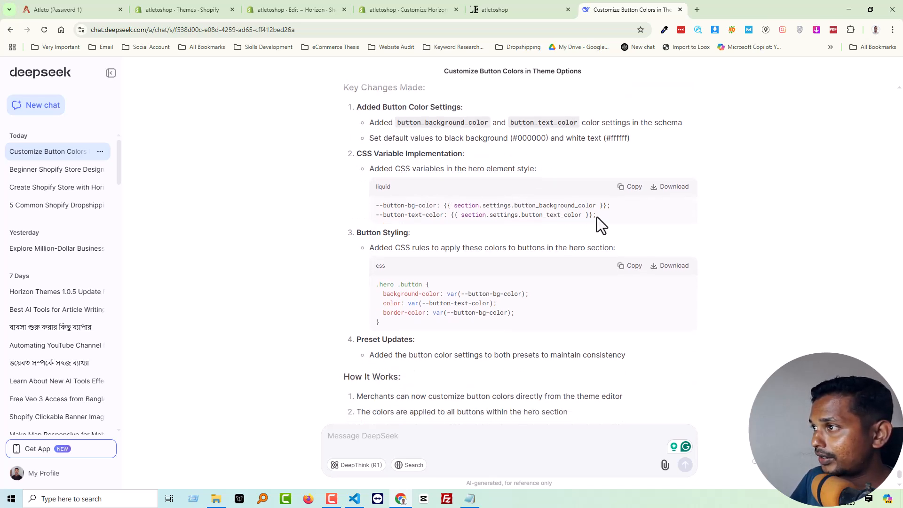
{"action": "left_click_drag", "start_coordinate": [561, 214], "coordinate": [376, 206]}
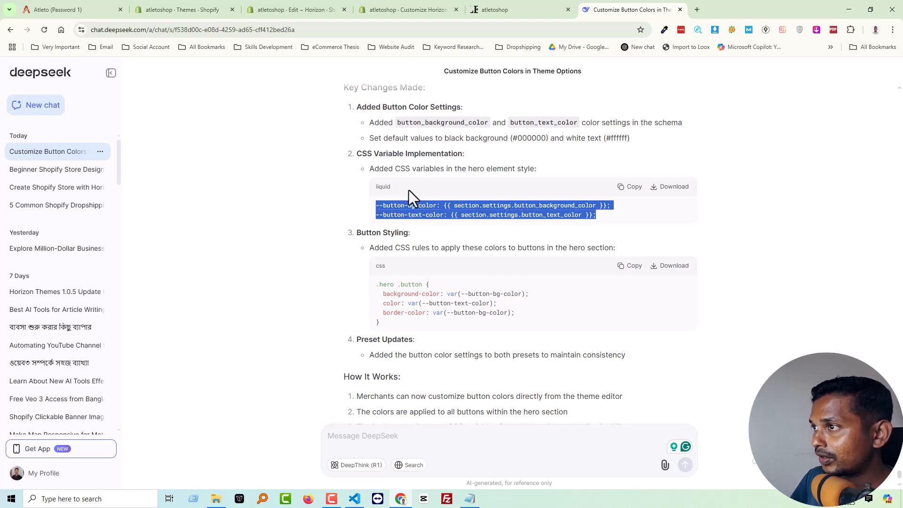
{"action": "scroll", "coordinate": [440, 177], "scroll_direction": "down", "scroll_amount": 2}
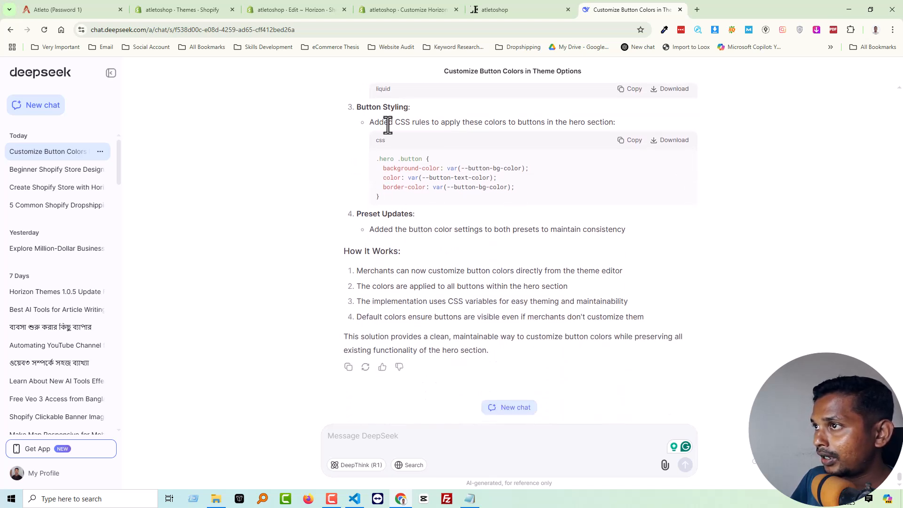
{"action": "left_click_drag", "start_coordinate": [400, 202], "coordinate": [371, 161]}
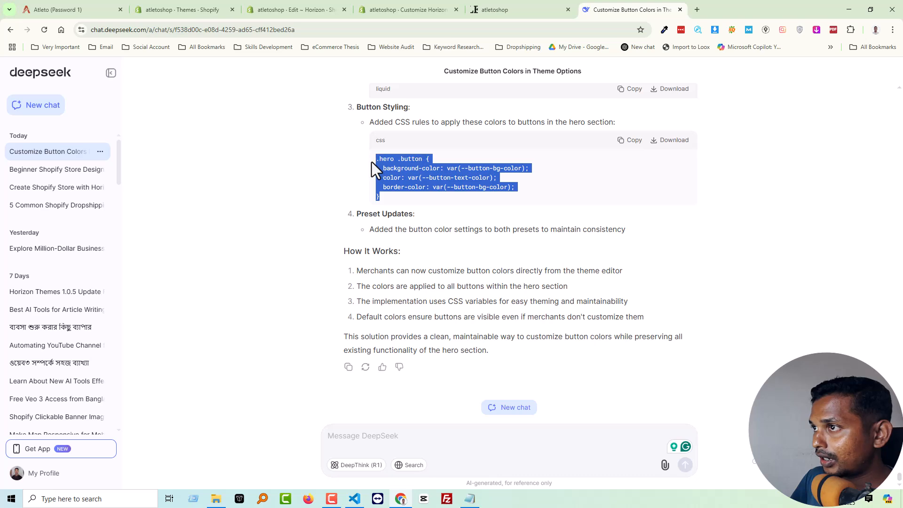
{"action": "scroll", "coordinate": [685, 236], "scroll_direction": "up", "scroll_amount": 3}
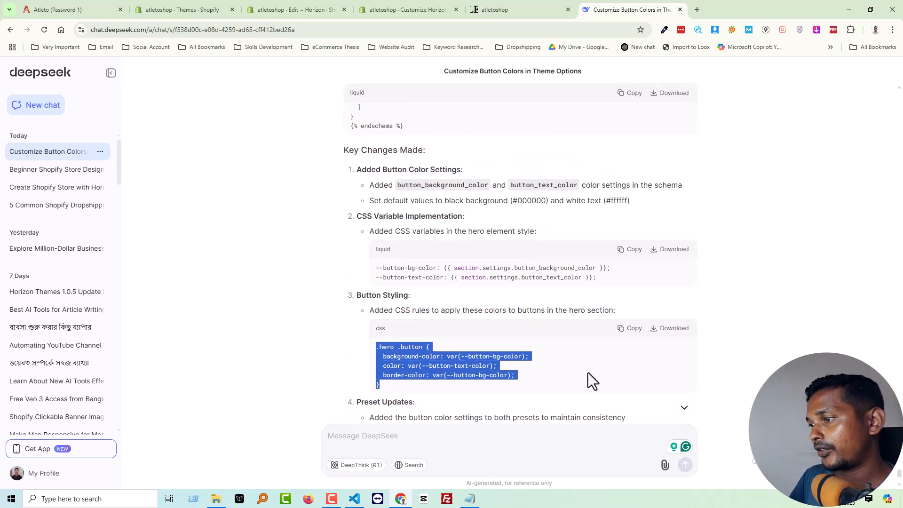
Switch to VS Code and copy the entire contents of "code for button color.liquid".
{"action": "left_click", "coordinate": [356, 499]}
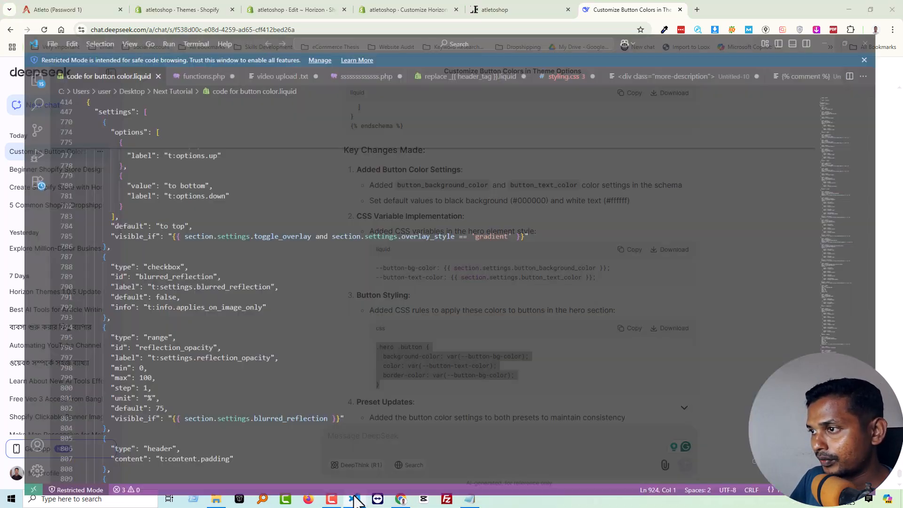
{"action": "key", "text": "ctrl+a"}
{"action": "right_click", "coordinate": [140, 272]}
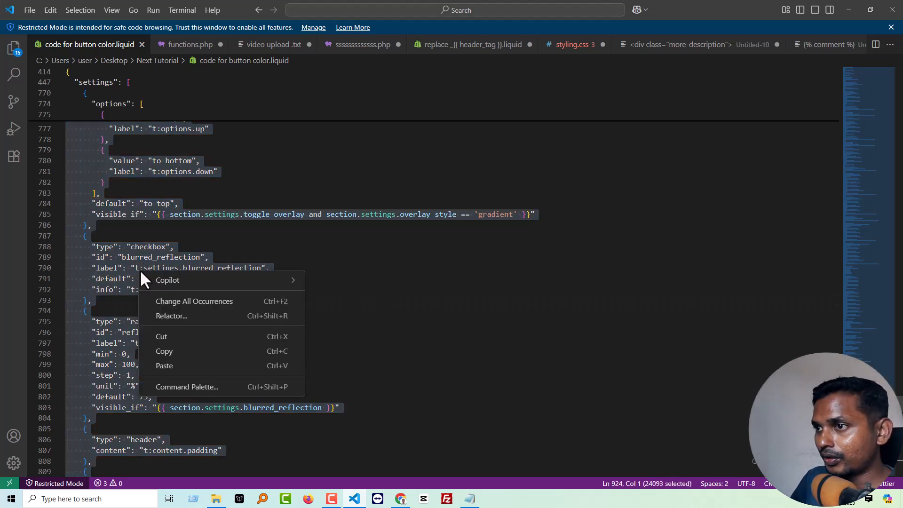
{"action": "left_click", "coordinate": [167, 352]}
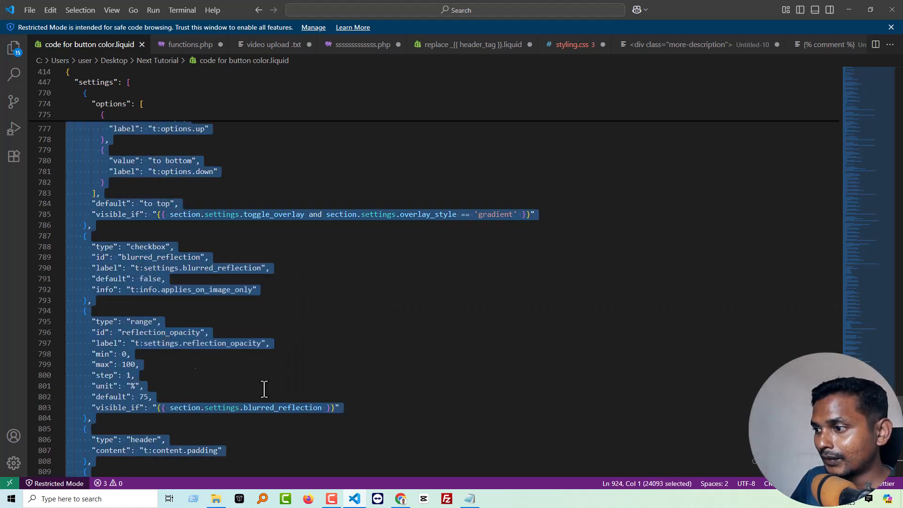
Replace all code in sections/hero.liquid of the Horizon theme with the copied code and save the file.
{"action": "left_click", "coordinate": [400, 500]}
{"action": "left_click", "coordinate": [309, 8]}
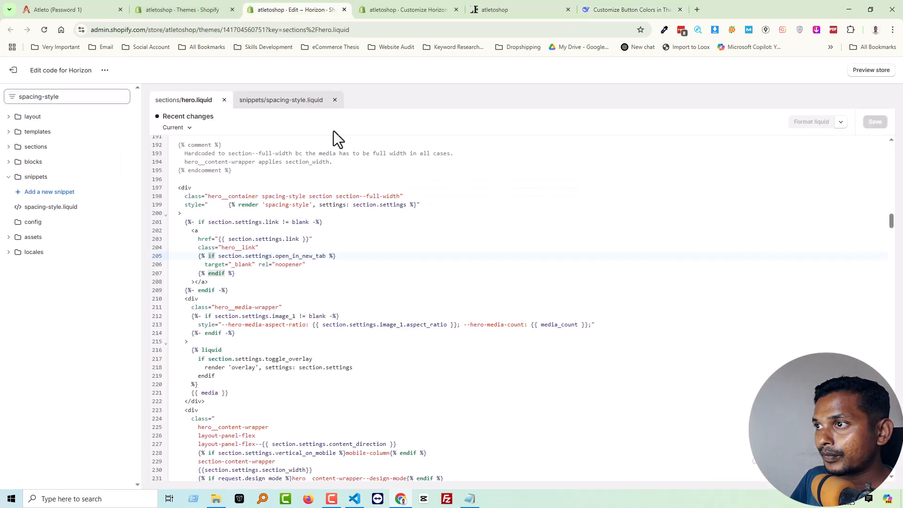
{"action": "left_click", "coordinate": [353, 206]}
{"action": "key", "text": "ctrl+a"}
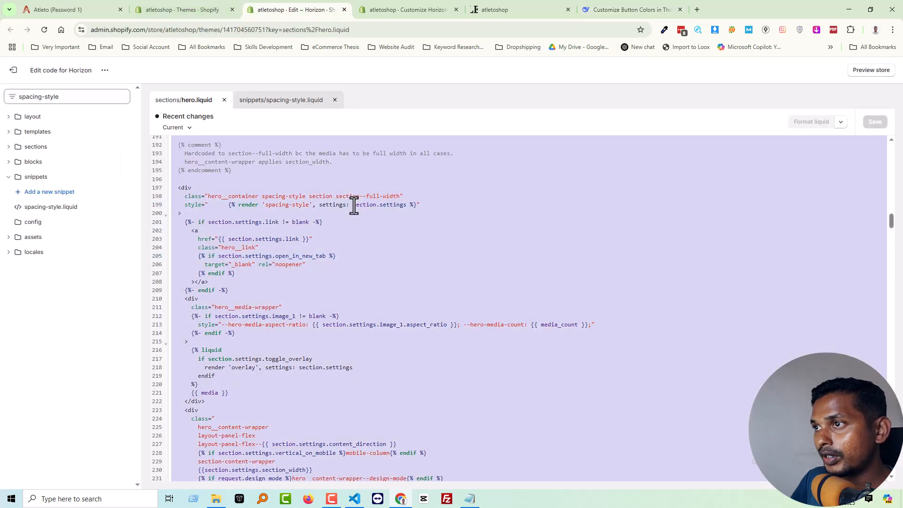
{"action": "key", "text": "BackSpace"}
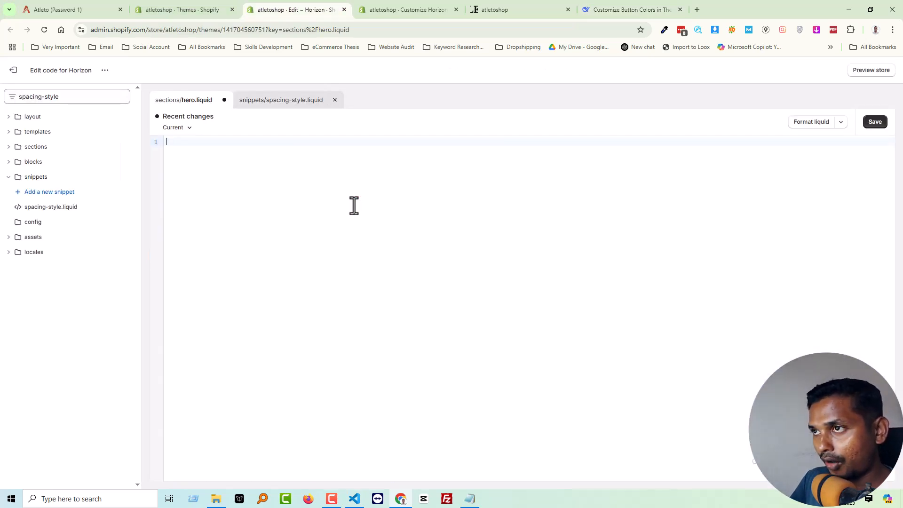
{"action": "key", "text": "ctrl+v"}
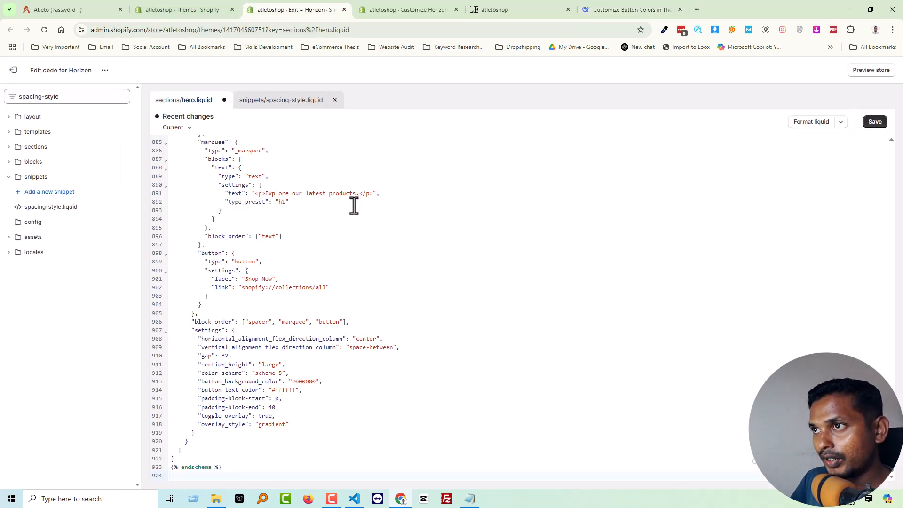
{"action": "left_click", "coordinate": [874, 123]}
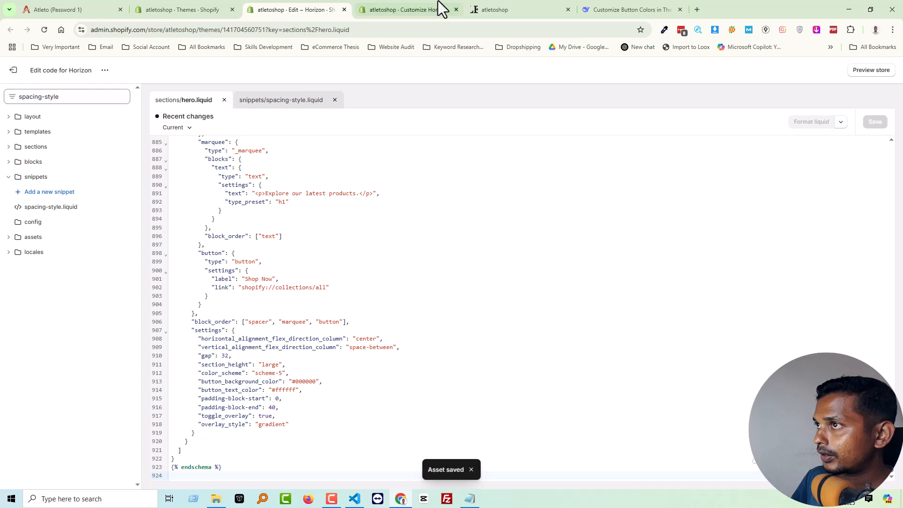
Reload the Horizon theme editor and examine the Hero section's Appearance settings for the button background and text colours.
{"action": "left_click", "coordinate": [416, 4]}
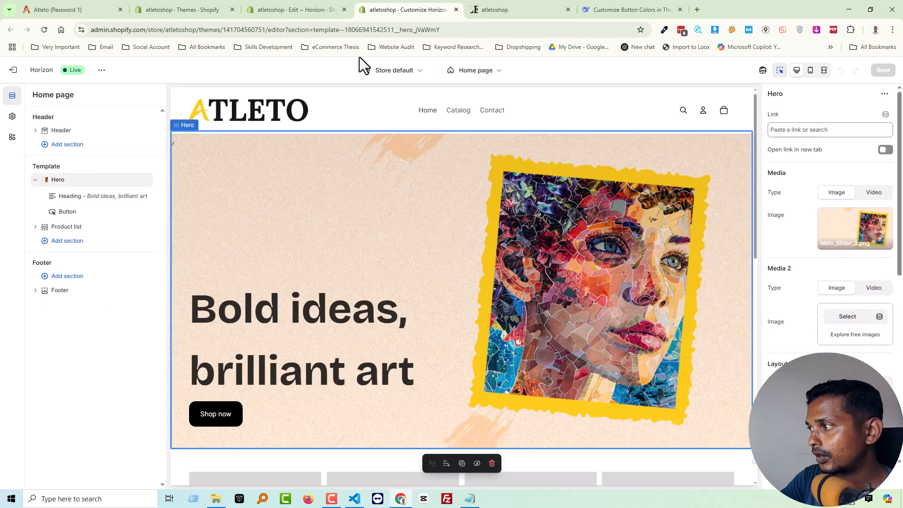
{"action": "key", "text": "F5"}
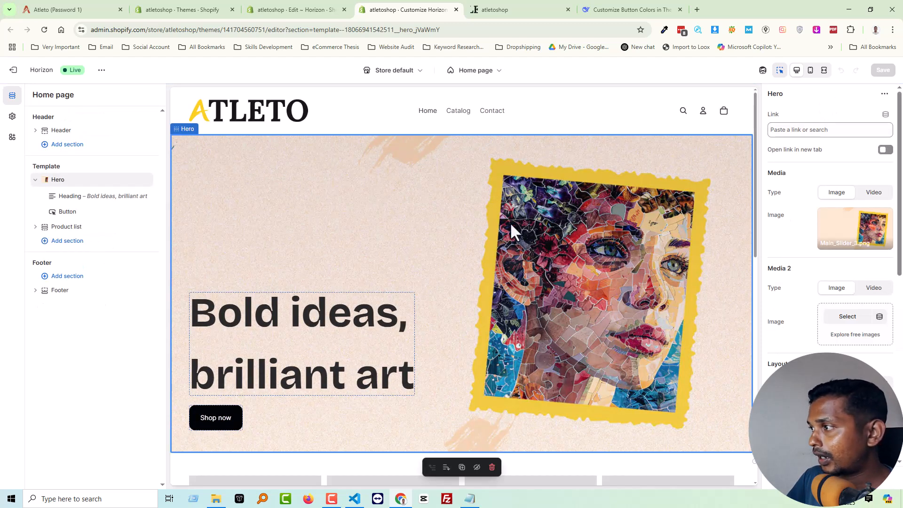
{"action": "scroll", "coordinate": [795, 278], "scroll_direction": "down", "scroll_amount": 4}
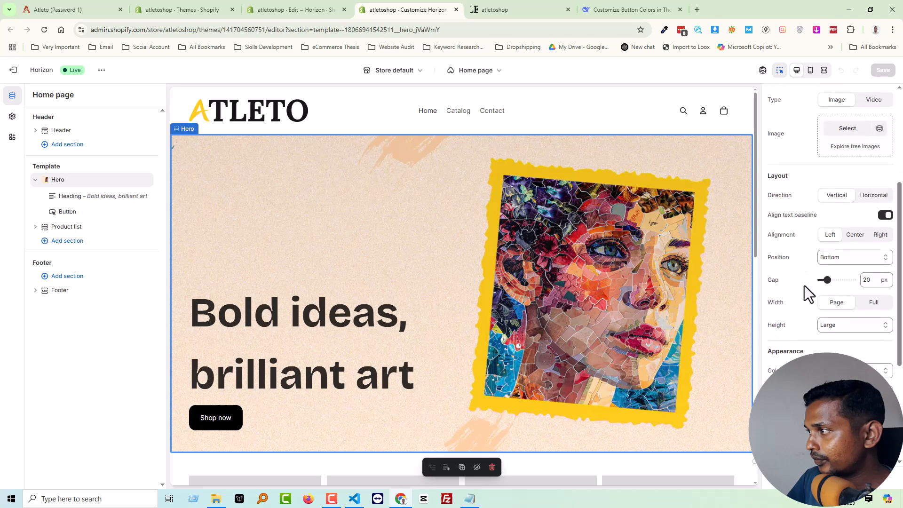
{"action": "scroll", "coordinate": [796, 248], "scroll_direction": "down", "scroll_amount": 2}
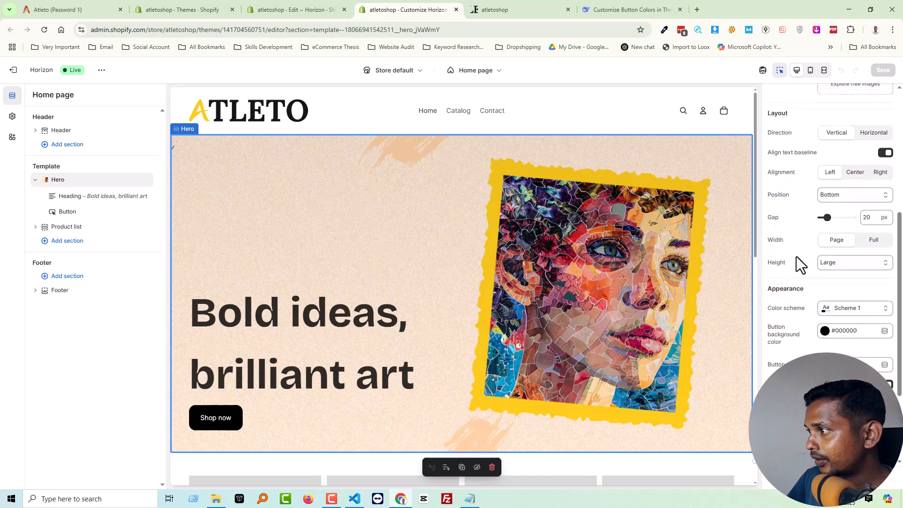
{"action": "scroll", "coordinate": [801, 323], "scroll_direction": "down", "scroll_amount": 1}
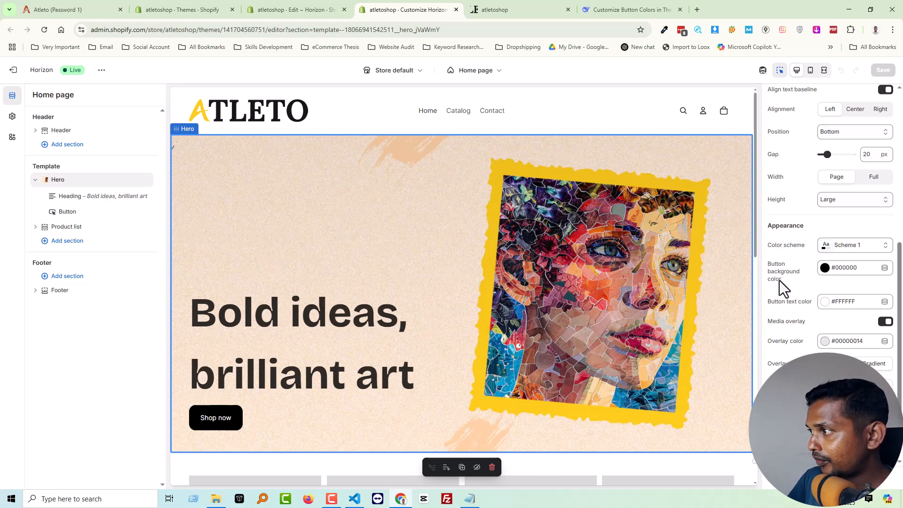
Sample the yellow of the hero image's frame and set the Hero's button background color to #EEC019.
{"action": "left_click", "coordinate": [662, 30]}
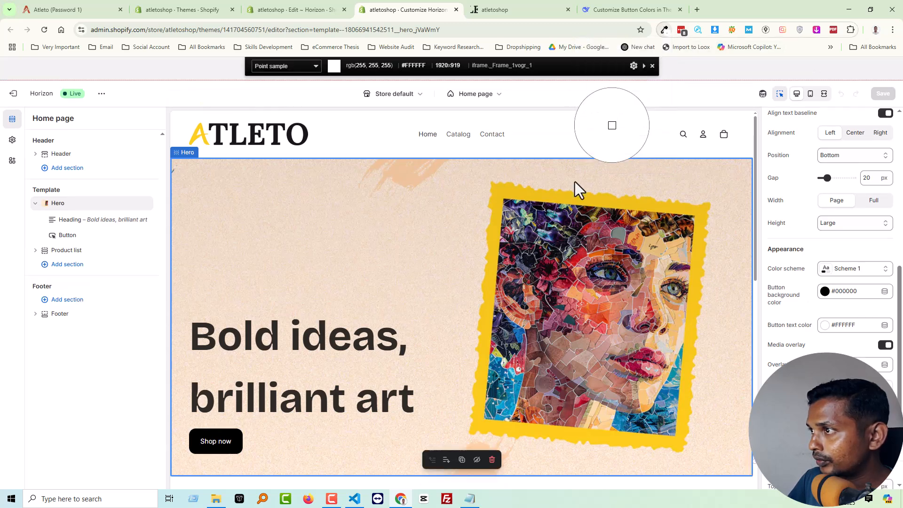
{"action": "left_click", "coordinate": [560, 200]}
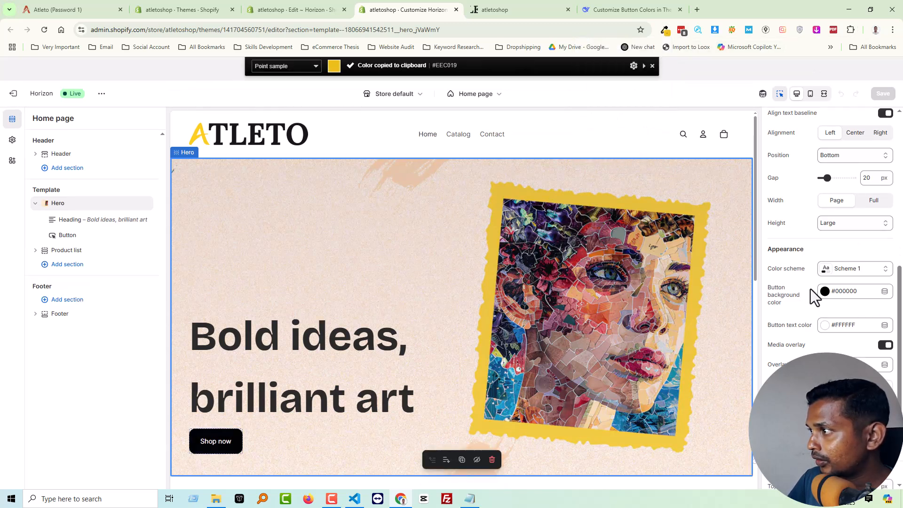
{"action": "left_click", "coordinate": [825, 291]}
{"action": "double_click", "coordinate": [841, 199]}
{"action": "key", "text": "ctrl+v"}
{"action": "left_click", "coordinate": [825, 269]}
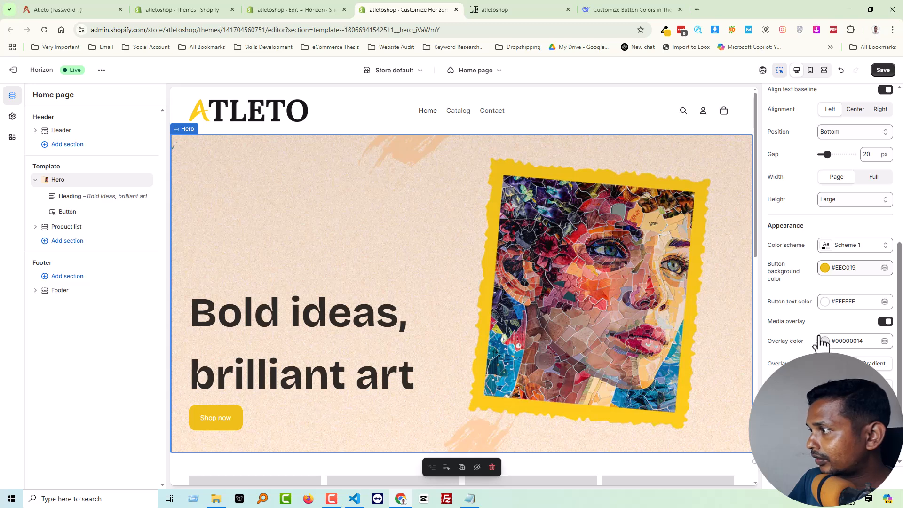
Set the Hero section's button text color to black, #000000.
{"action": "left_click", "coordinate": [824, 302]}
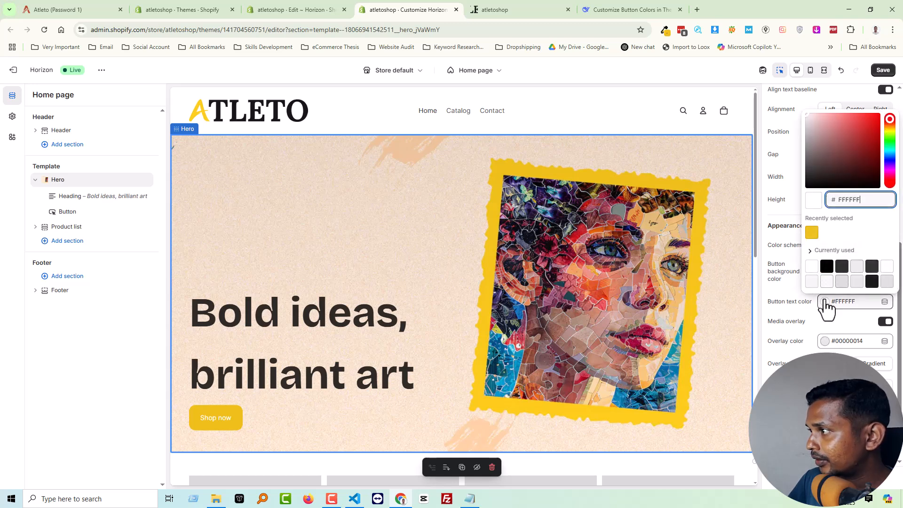
{"action": "left_click", "coordinate": [828, 268]}
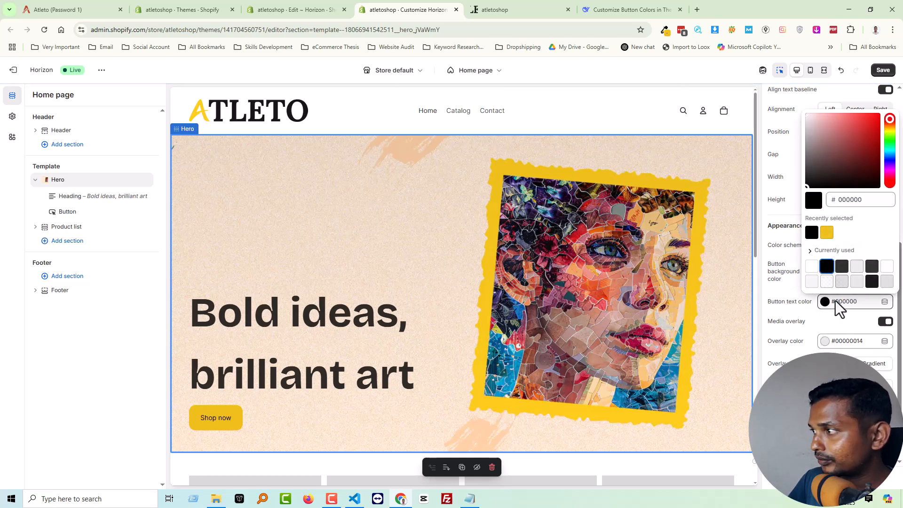
{"action": "scroll", "coordinate": [835, 324], "scroll_direction": "down", "scroll_amount": 2}
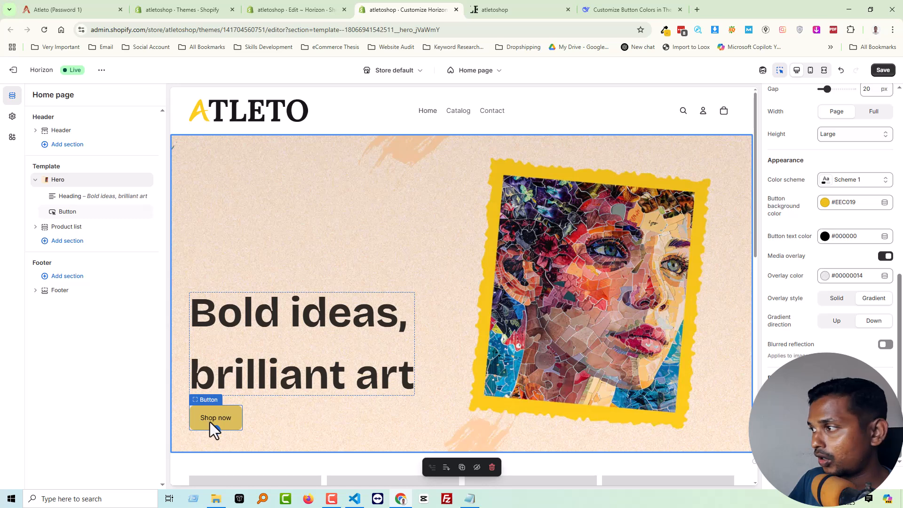
Switch to the Atleto demo store and examine the welcome line above its hero heading and the button below.
{"action": "left_click", "coordinate": [622, 17]}
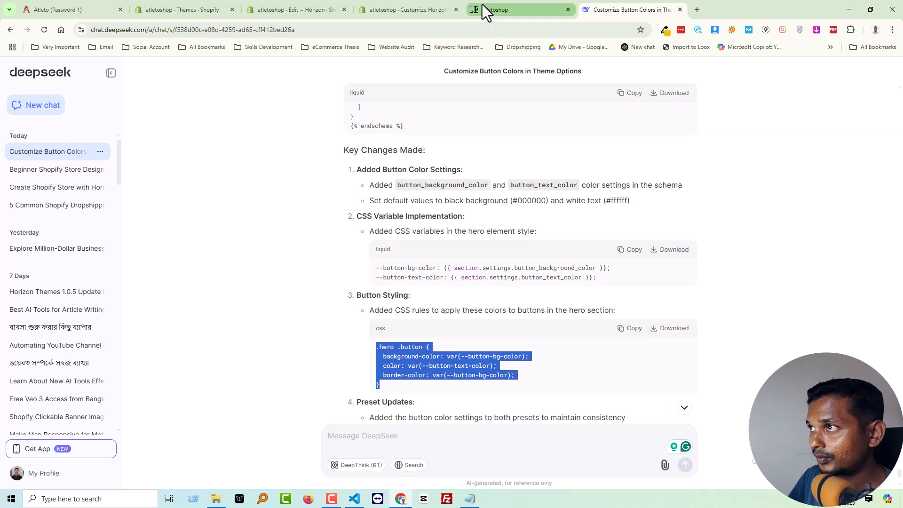
{"action": "left_click", "coordinate": [422, 6]}
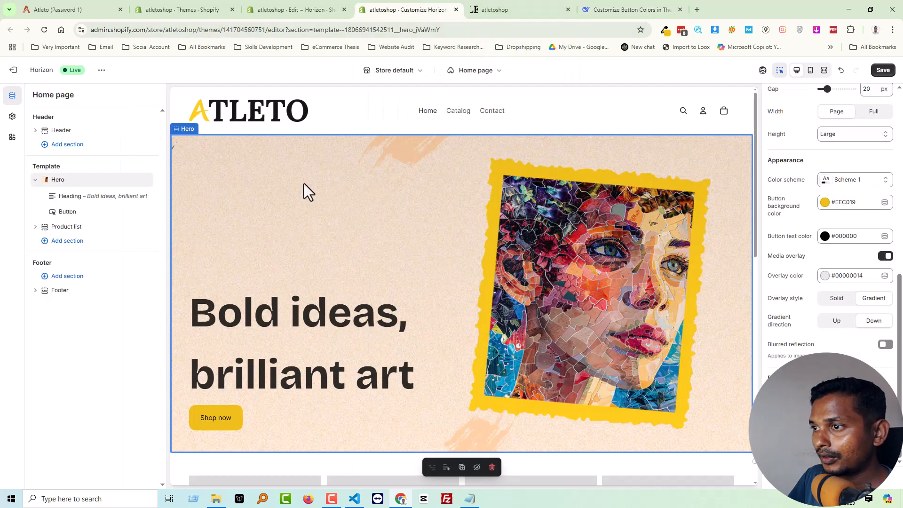
{"action": "left_click", "coordinate": [77, 11]}
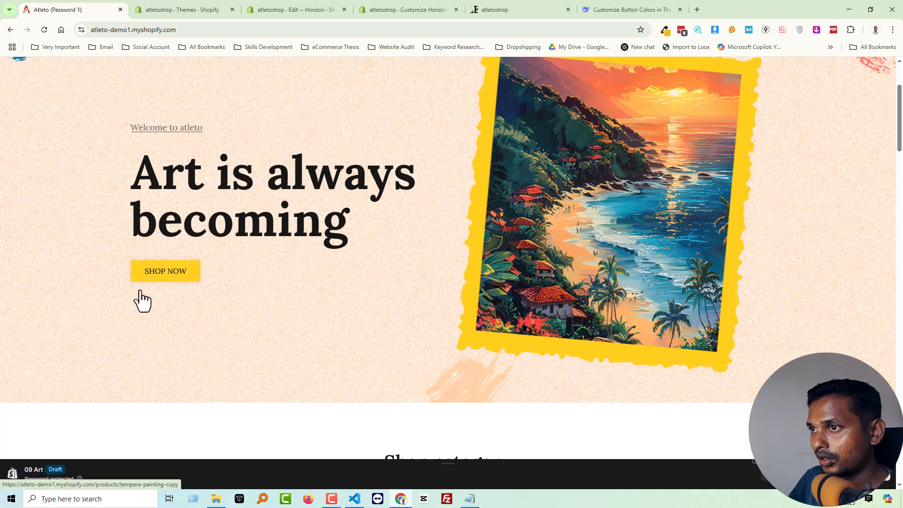
{"action": "scroll", "coordinate": [311, 266], "scroll_direction": "up", "scroll_amount": 3}
{"action": "left_click_drag", "start_coordinate": [226, 253], "coordinate": [129, 263]}
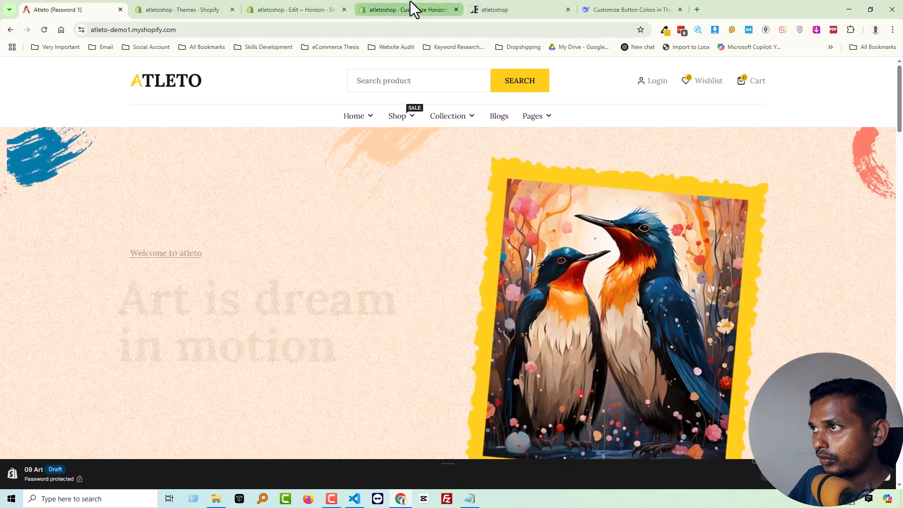
Return to the Horizon theme editor and save the Hero button colour changes.
{"action": "left_click", "coordinate": [410, 9]}
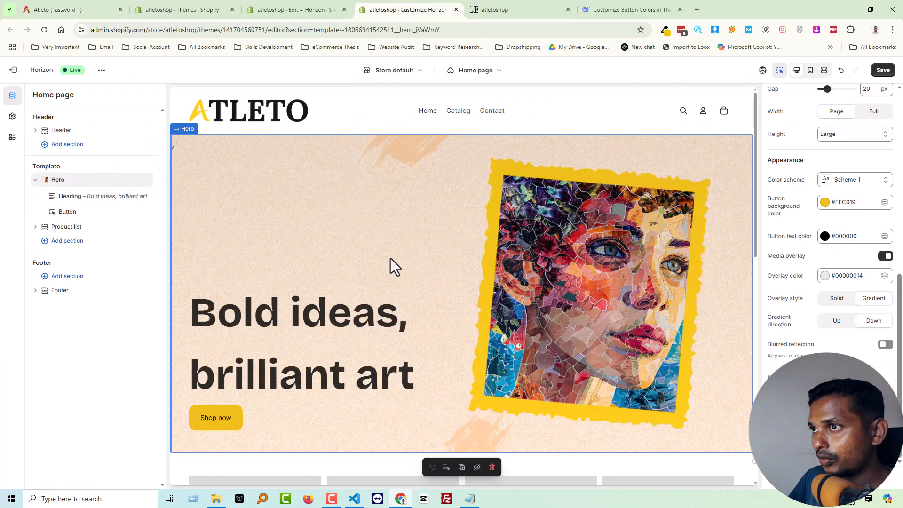
{"action": "left_click", "coordinate": [881, 70]}
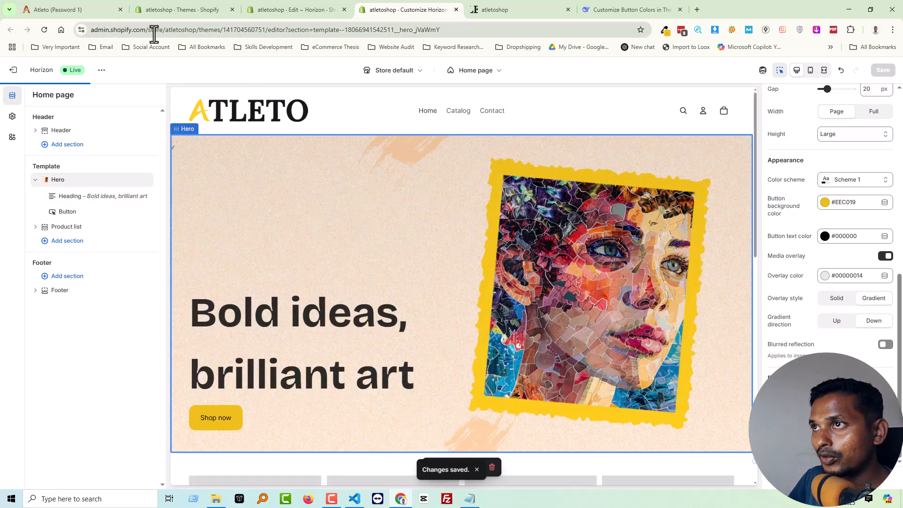
Copy the store name "atletoshop" from the page address and add a Text block above the heading in the Hero section.
{"action": "double_click", "coordinate": [173, 30]}
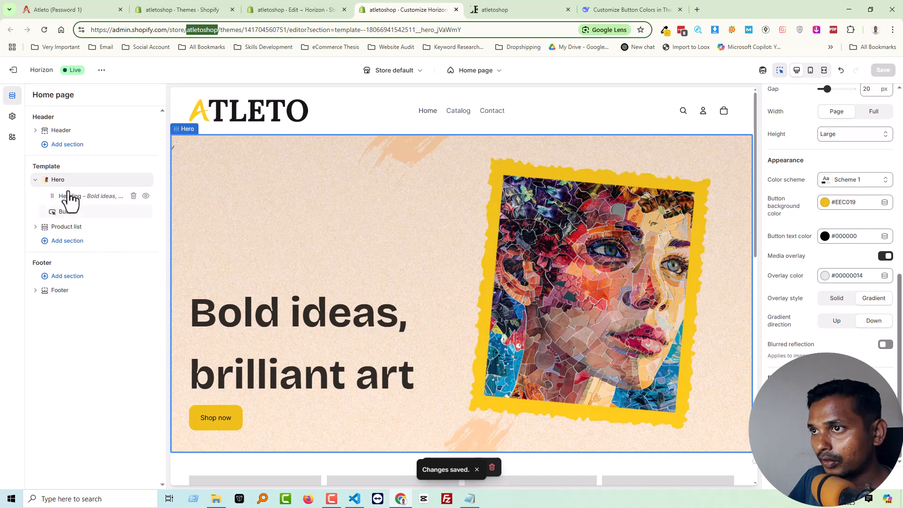
{"action": "left_click", "coordinate": [99, 188]}
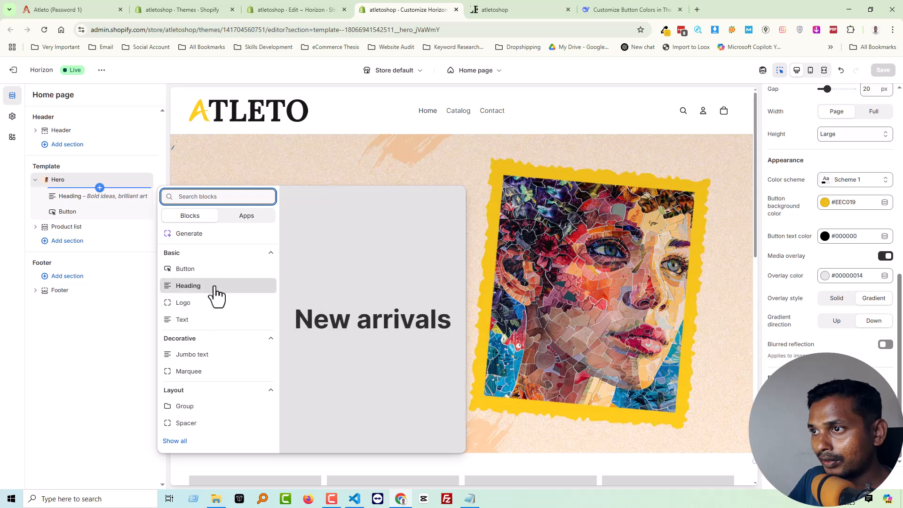
{"action": "left_click", "coordinate": [205, 321]}
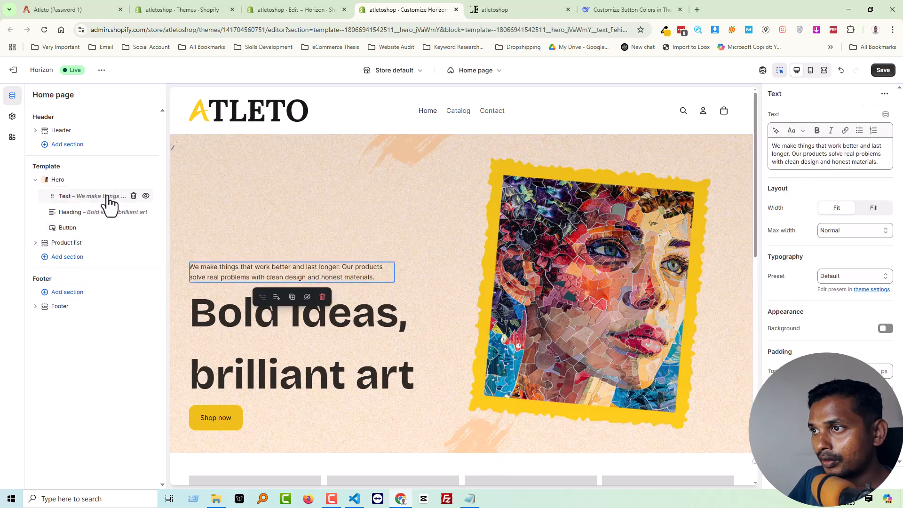
Replace the new Text block's default content with "Welcome To Atleto", reusing the copied store name.
{"action": "left_click", "coordinate": [790, 154]}
{"action": "key", "text": "ctrl+v"}
{"action": "key", "text": "ctrl+a"}
{"action": "key", "text": "ctrl+v"}
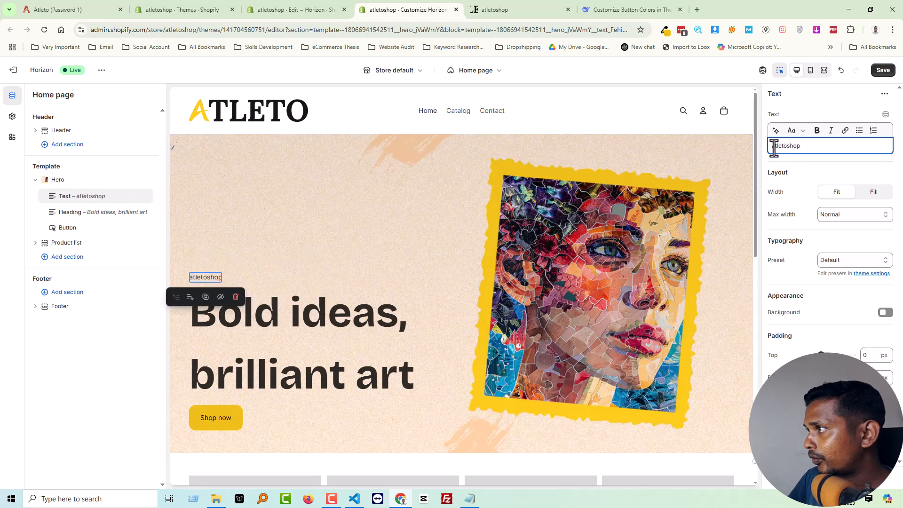
{"action": "type", "text": "Welcome T"}
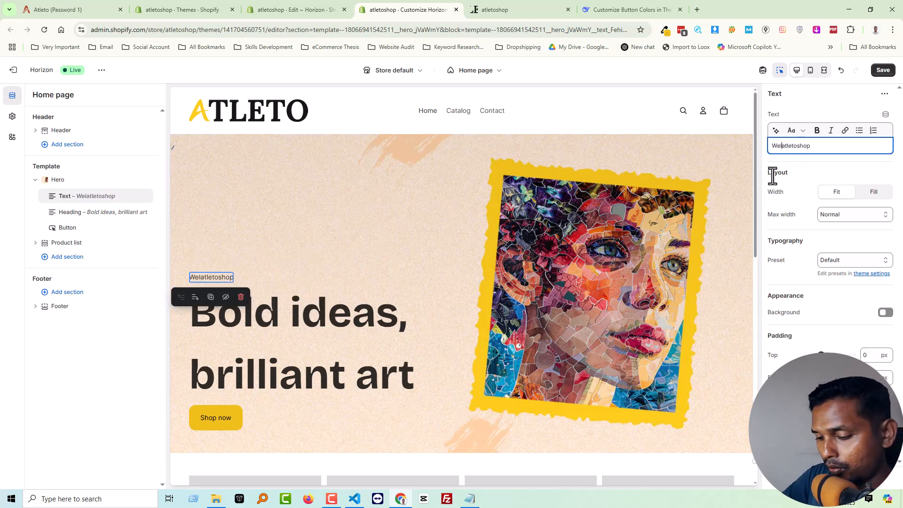
{"action": "type", "text": "o"}
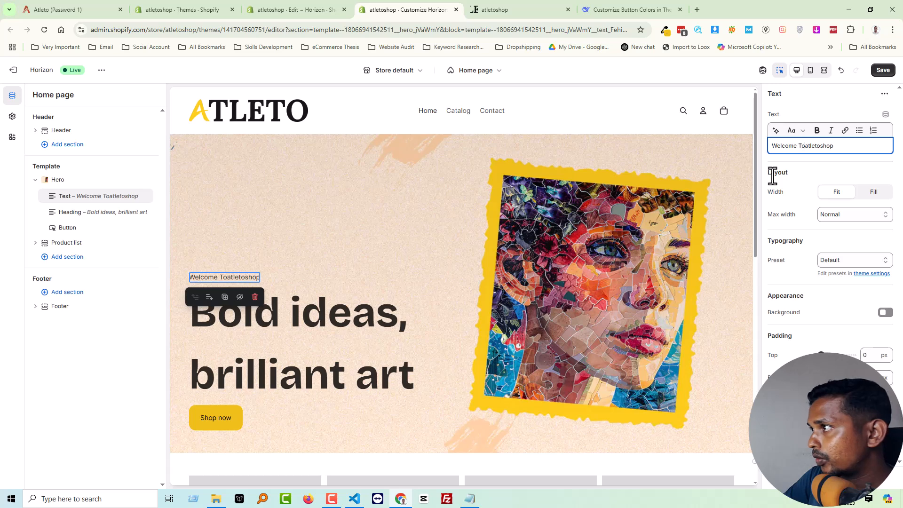
{"action": "key", "text": "BackSpace"}
{"action": "type", "text": "A"}
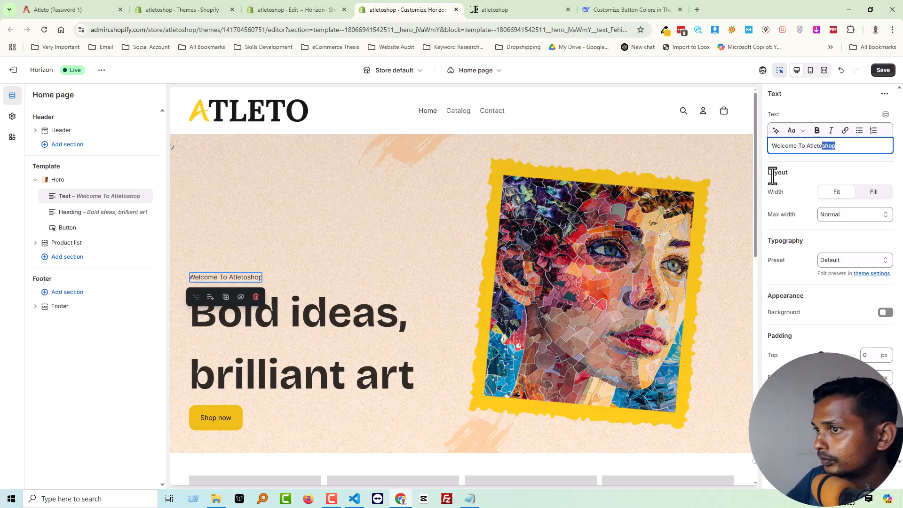
{"action": "key", "text": "BackSpace"}
Make the "Welcome To Atleto" text bold and save the home page changes.
{"action": "key", "text": "ctrl+a"}
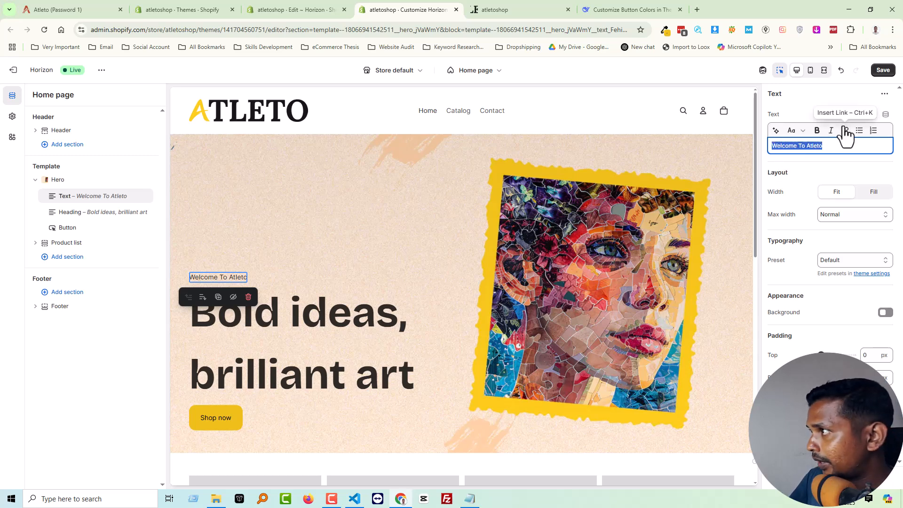
{"action": "left_click", "coordinate": [817, 131]}
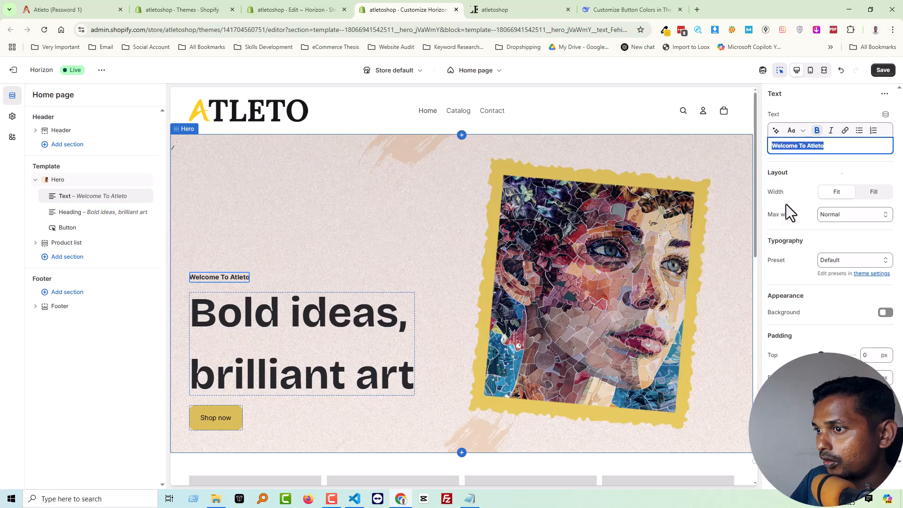
{"action": "left_click", "coordinate": [884, 72]}
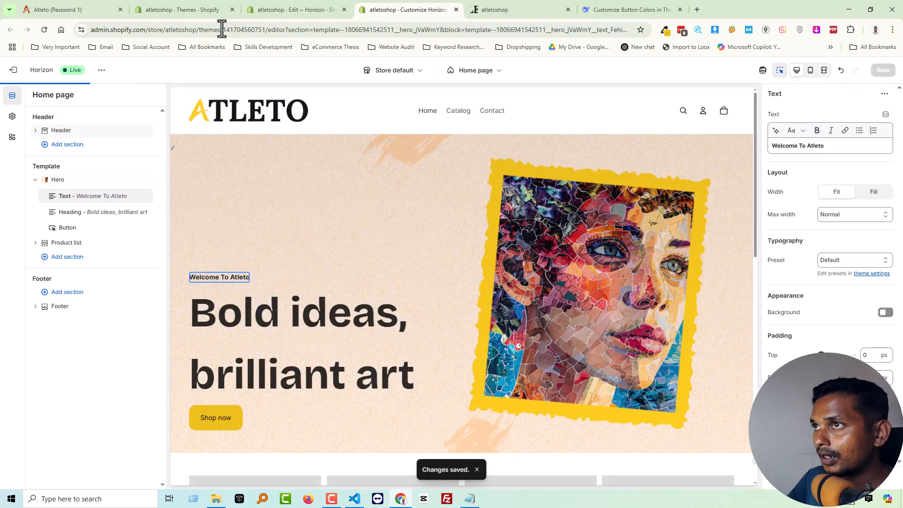
Examine the Shop category section on the Atleto demo home page.
{"action": "left_click", "coordinate": [87, 3]}
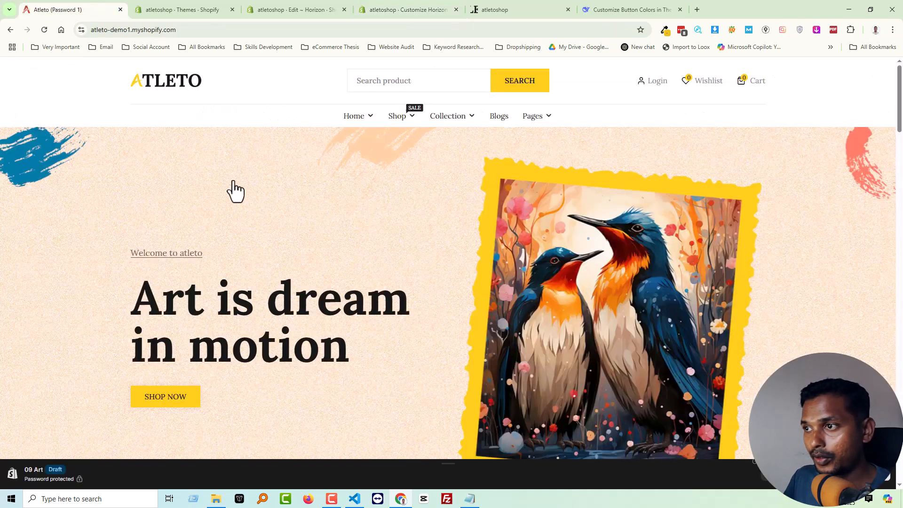
{"action": "scroll", "coordinate": [283, 211], "scroll_direction": "down", "scroll_amount": 3}
{"action": "scroll", "coordinate": [287, 254], "scroll_direction": "down", "scroll_amount": 3}
{"action": "scroll", "coordinate": [376, 244], "scroll_direction": "down", "scroll_amount": 3}
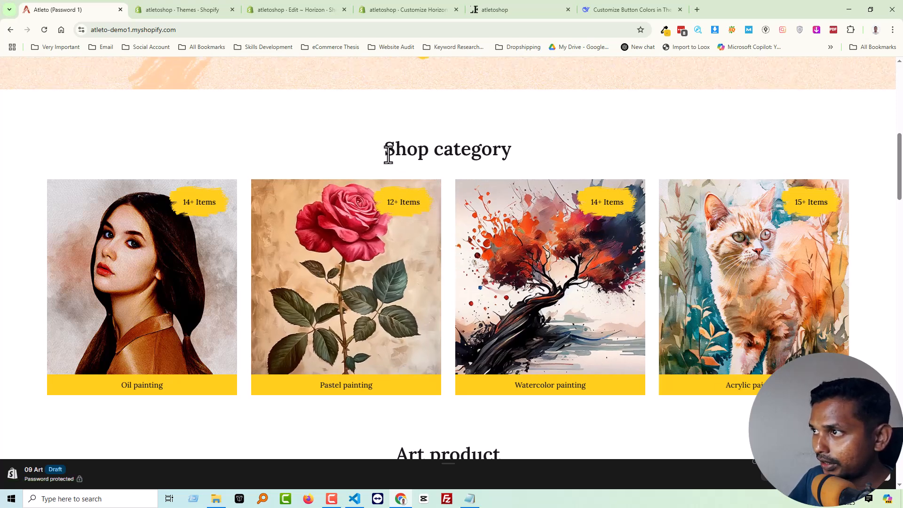
{"action": "left_click_drag", "start_coordinate": [386, 151], "coordinate": [510, 153]}
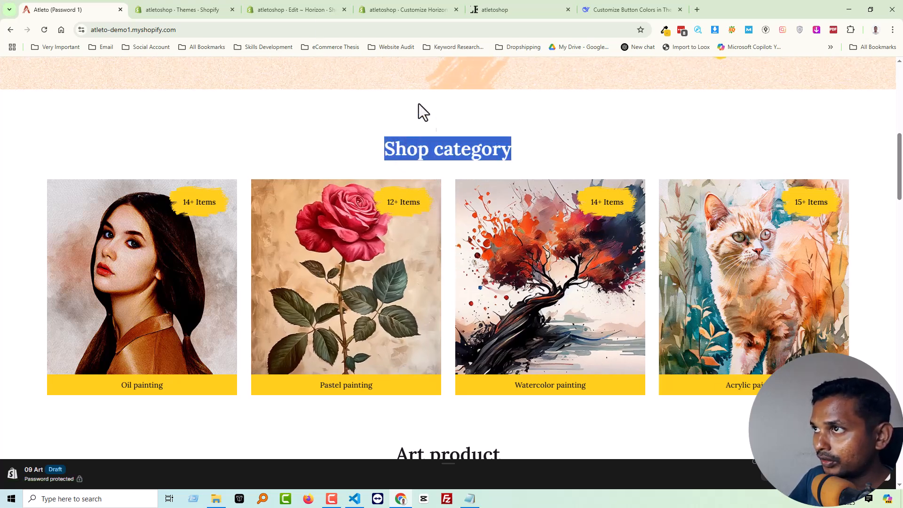
Leave the Horizon theme editor and open the store's product collections list.
{"action": "left_click", "coordinate": [309, 5]}
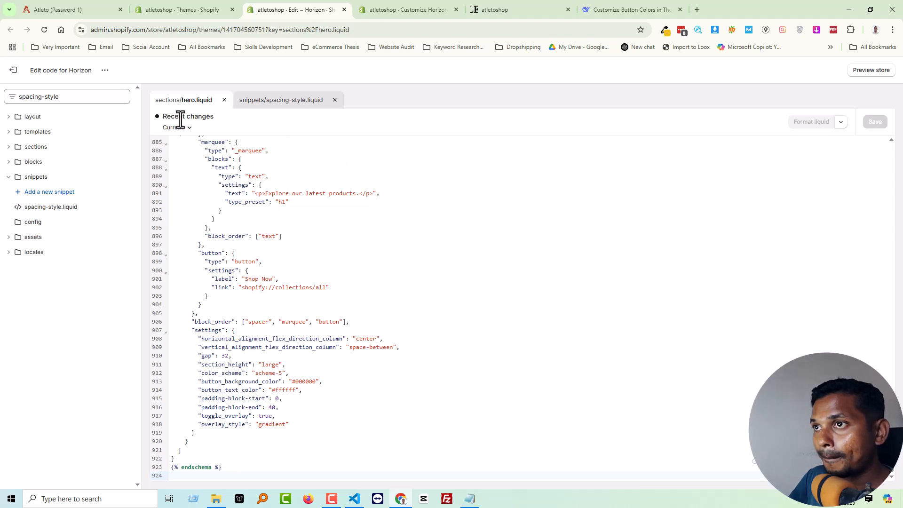
{"action": "left_click", "coordinate": [397, 7]}
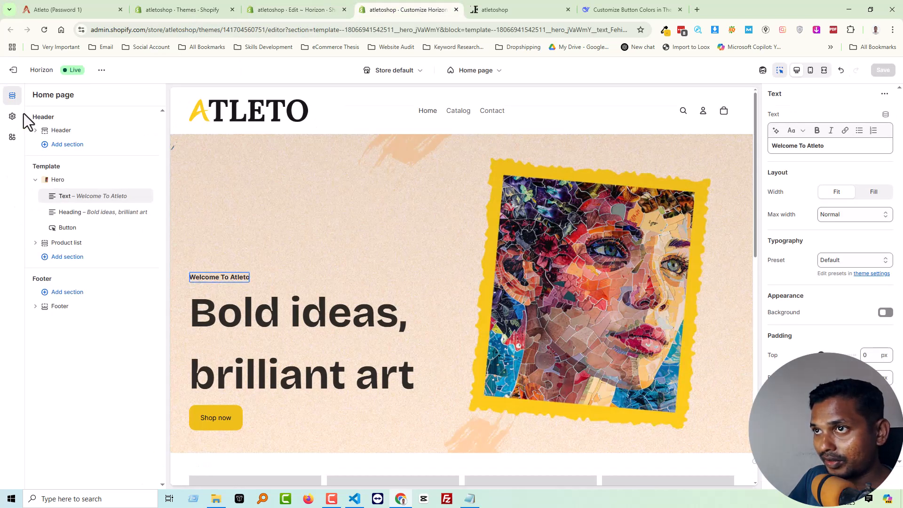
{"action": "left_click", "coordinate": [14, 74]}
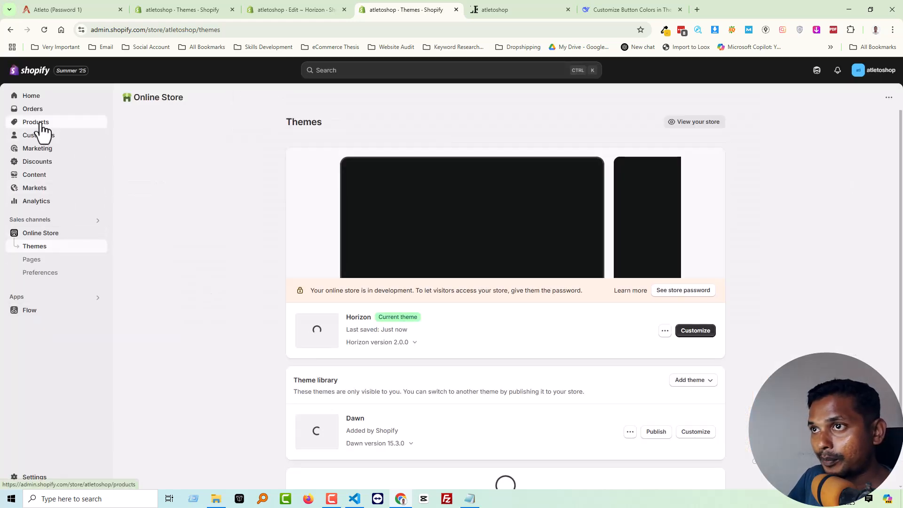
{"action": "left_click", "coordinate": [38, 123]}
{"action": "left_click", "coordinate": [47, 136]}
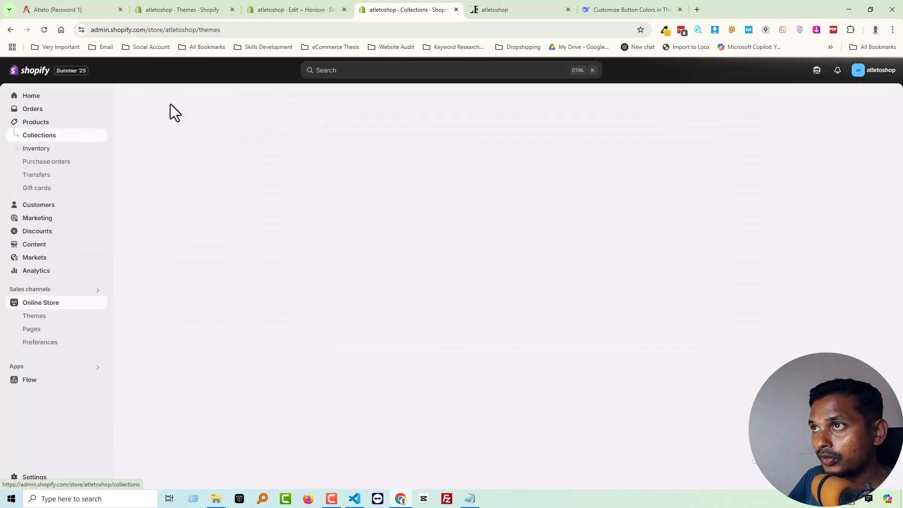
Switch to File Explorer and open the Collection folder inside Atleto to review the painting images.
{"action": "left_click", "coordinate": [216, 499]}
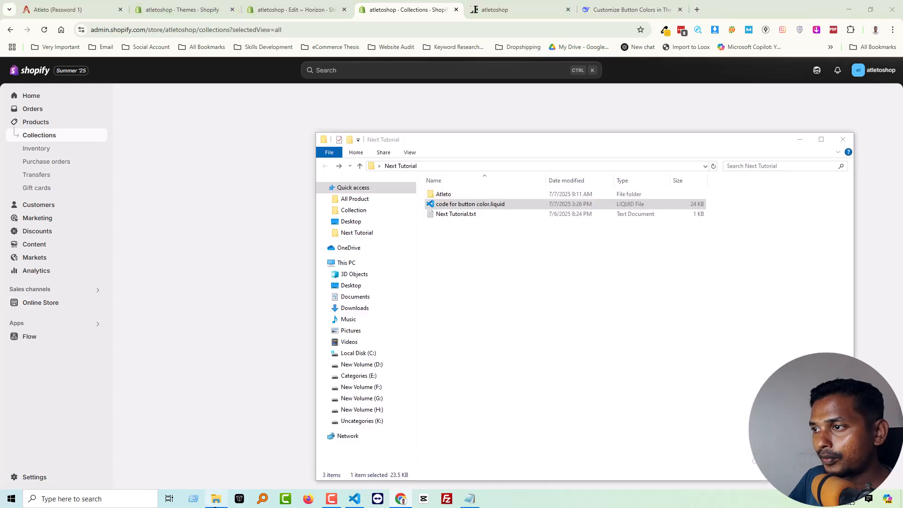
{"action": "double_click", "coordinate": [445, 193]}
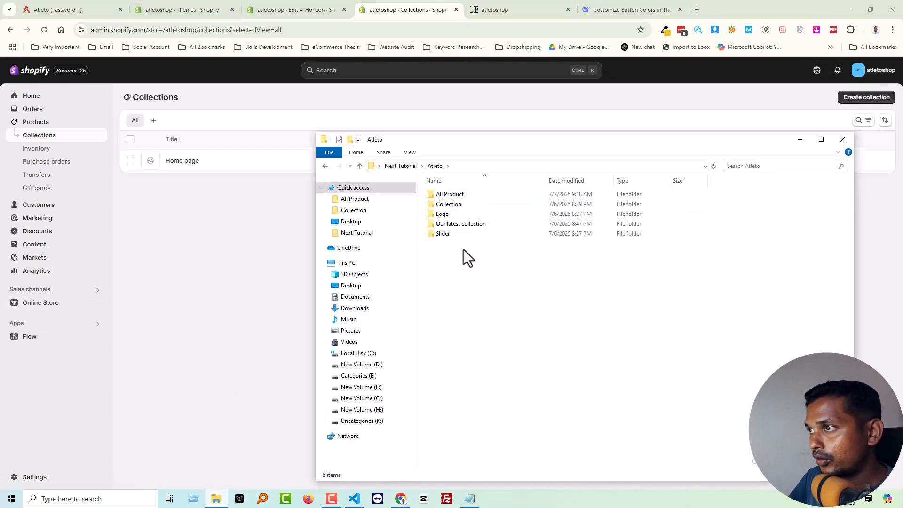
{"action": "double_click", "coordinate": [469, 205]}
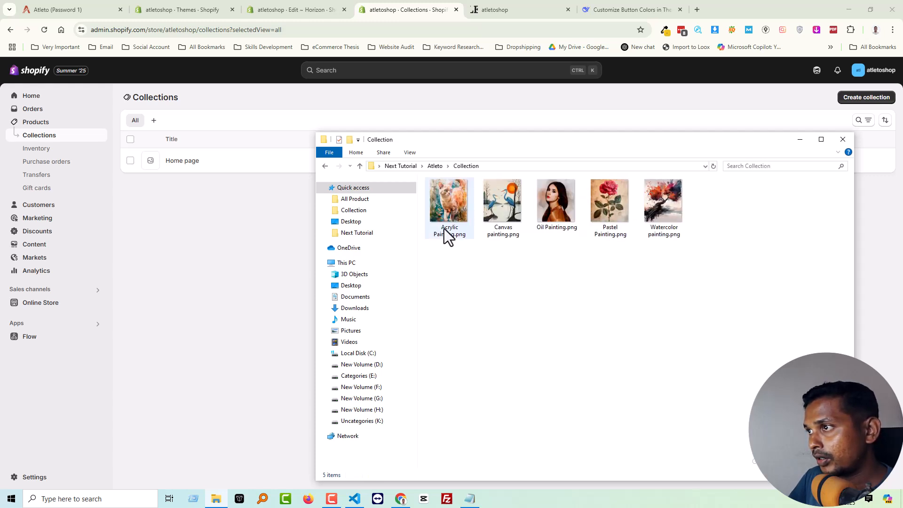
{"action": "left_click", "coordinate": [444, 230]}
{"action": "left_click", "coordinate": [557, 247]}
{"action": "left_click", "coordinate": [560, 197]}
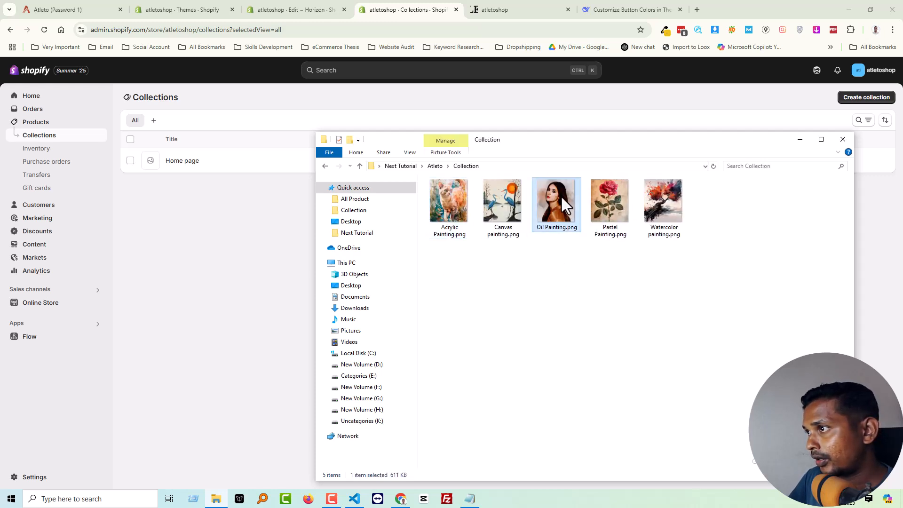
{"action": "left_click", "coordinate": [574, 306]}
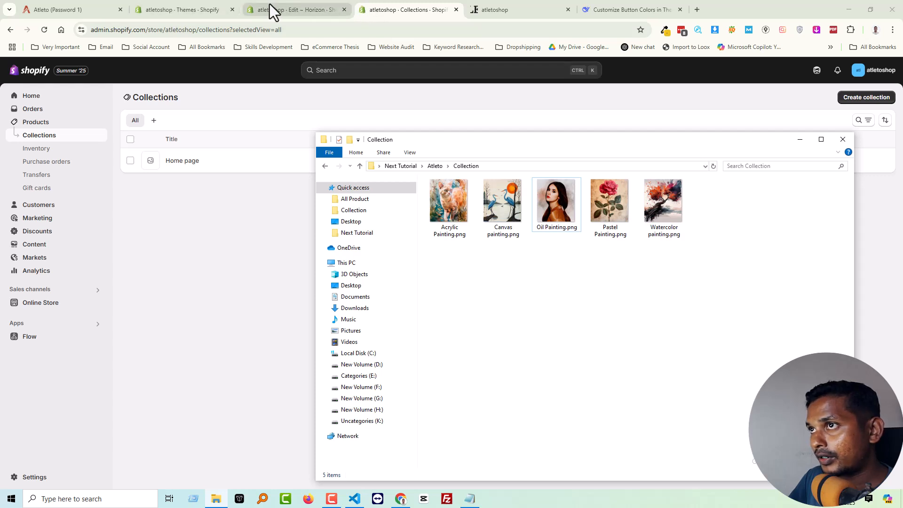
Check the demo's first shop category and copy the name "Oil Painting" from its matching image file.
{"action": "left_click", "coordinate": [61, 8]}
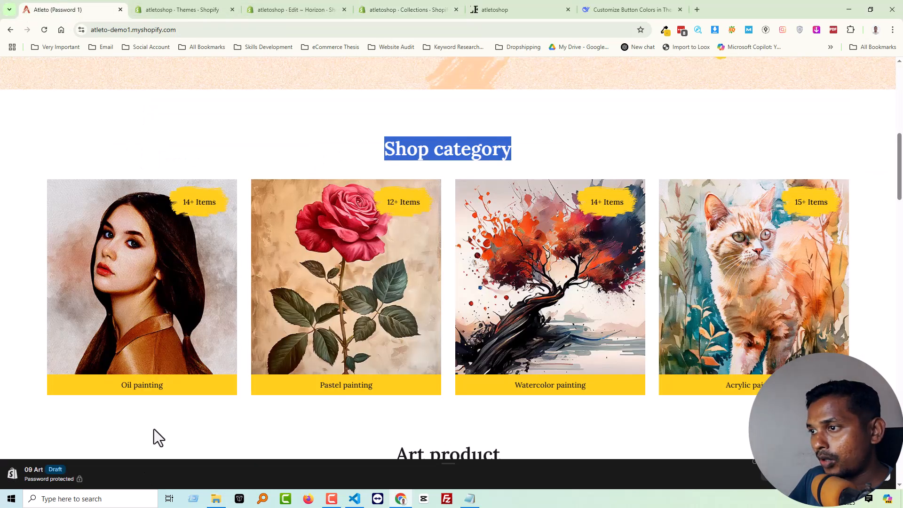
{"action": "left_click", "coordinate": [223, 502]}
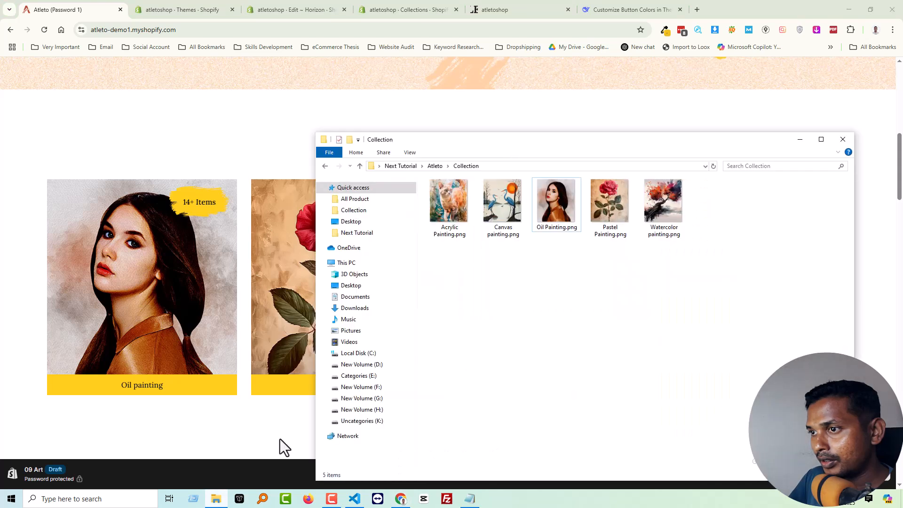
{"action": "left_click", "coordinate": [556, 219]}
{"action": "key", "text": "F2"}
{"action": "left_click", "coordinate": [568, 280]}
Return to the store's collections and start a new collection titled "Oil Painting".
{"action": "left_click", "coordinate": [179, 7]}
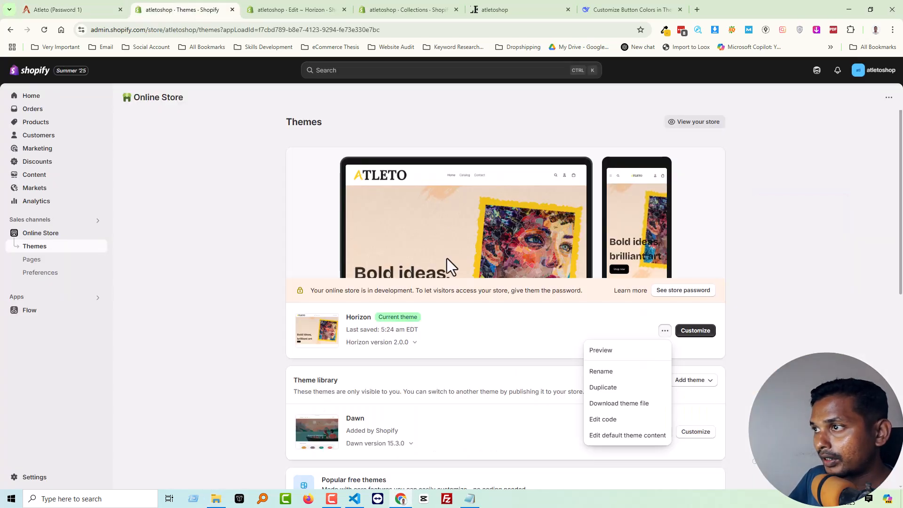
{"action": "left_click", "coordinate": [389, 7]}
{"action": "left_click", "coordinate": [865, 98]}
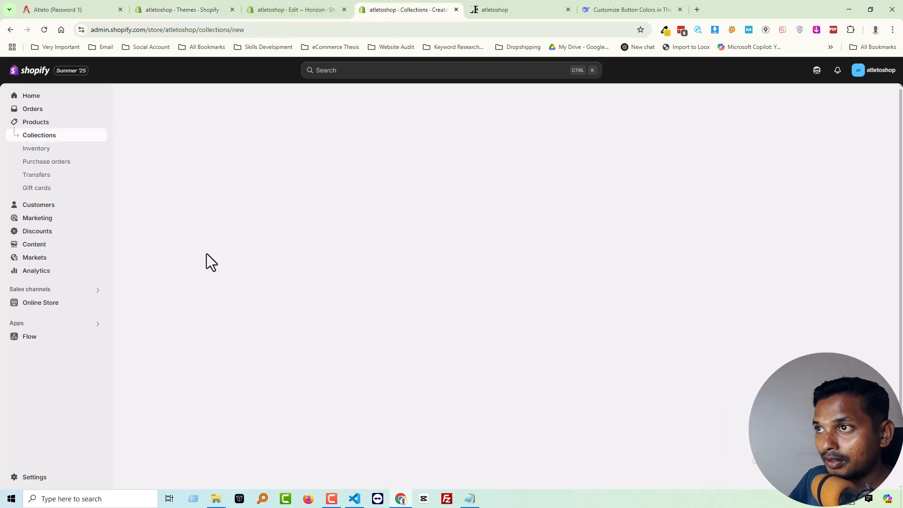
{"action": "left_click", "coordinate": [339, 136]}
{"action": "type", "text": "Oil Painting"}
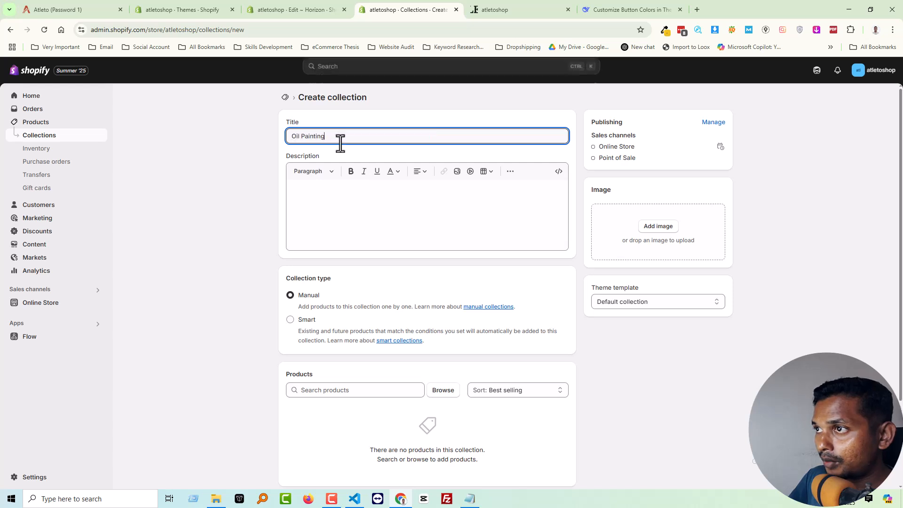
Check the product picker and the product sort options for the new collection without changing them.
{"action": "left_click", "coordinate": [447, 392]}
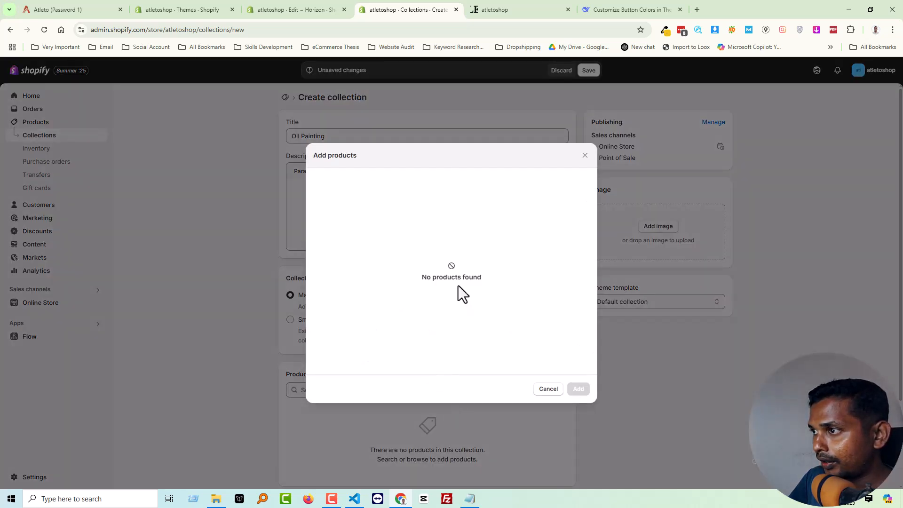
{"action": "left_click", "coordinate": [548, 389]}
{"action": "left_click", "coordinate": [510, 390]}
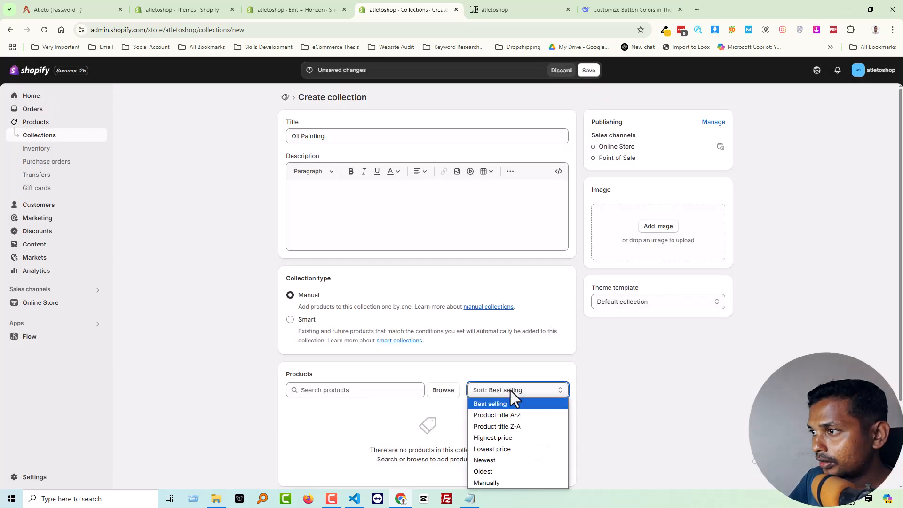
{"action": "left_click", "coordinate": [625, 401]}
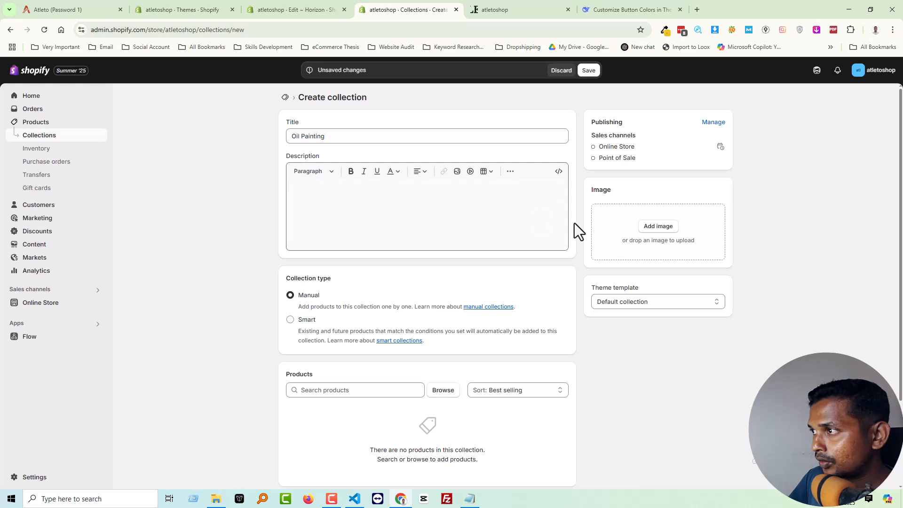
Upload all images from the Collection folder, assign Oil_Painting as the collection image, and save the collection.
{"action": "left_click", "coordinate": [659, 226]}
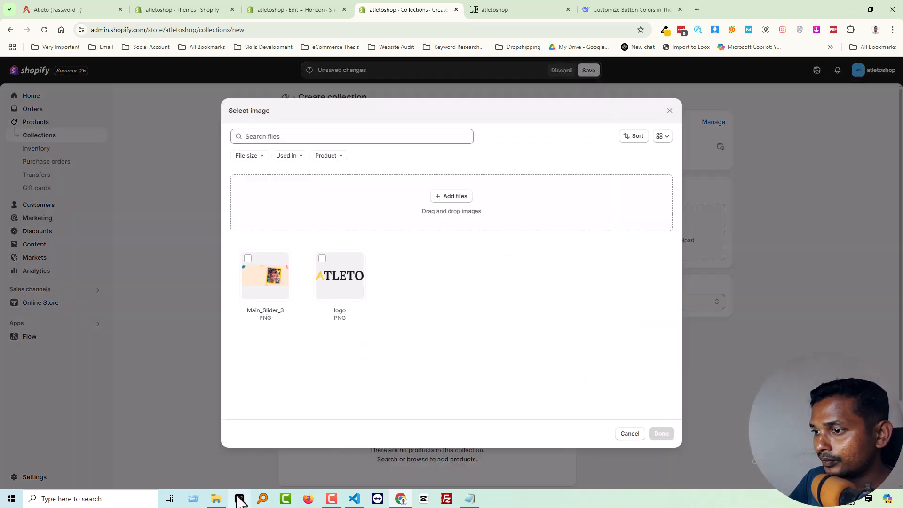
{"action": "left_click", "coordinate": [224, 500]}
{"action": "key", "text": "ctrl+a"}
{"action": "left_click_drag", "start_coordinate": [451, 227], "coordinate": [420, 306]}
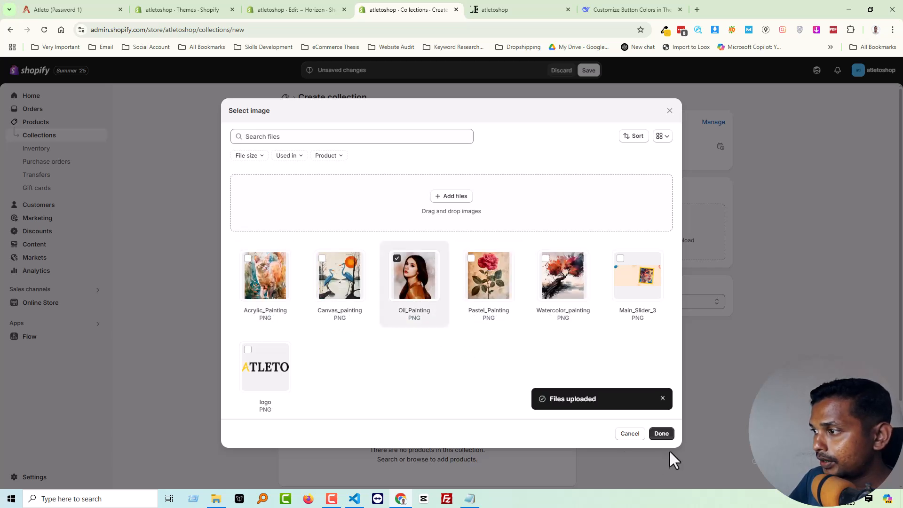
{"action": "left_click", "coordinate": [663, 433]}
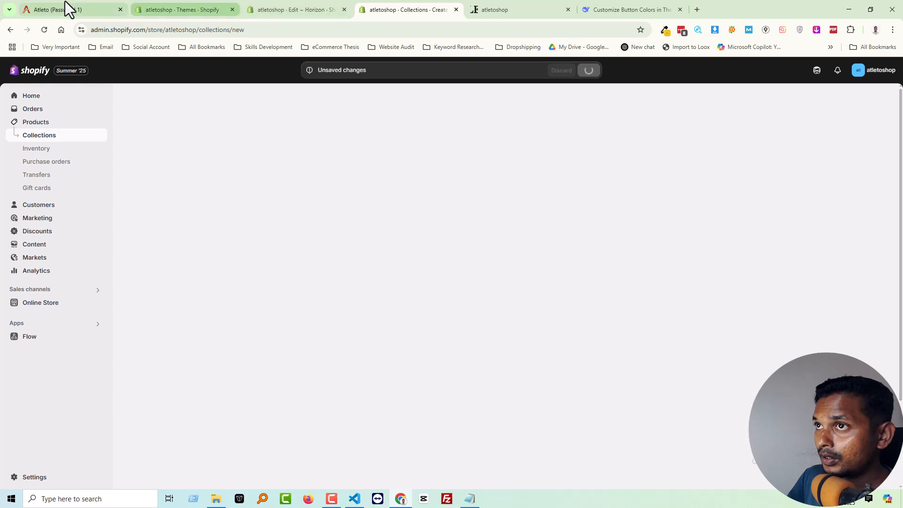
Start another collection for the demo's second category and copy the name "Pastel Painting" from its image file.
{"action": "left_click", "coordinate": [65, 9]}
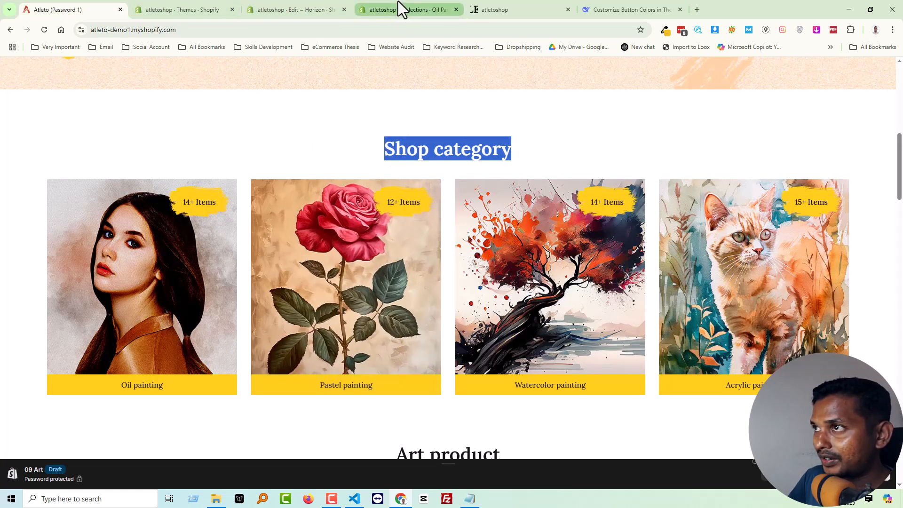
{"action": "left_click", "coordinate": [366, 7]}
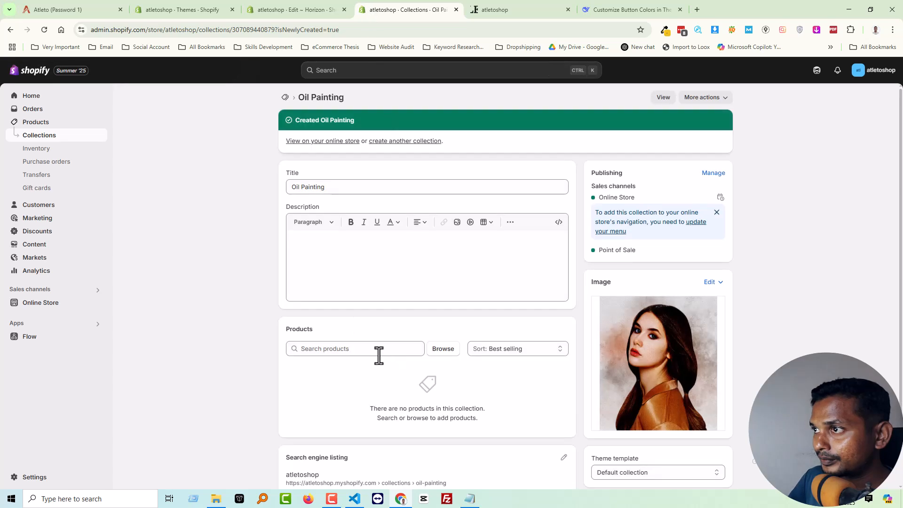
{"action": "left_click", "coordinate": [383, 141]}
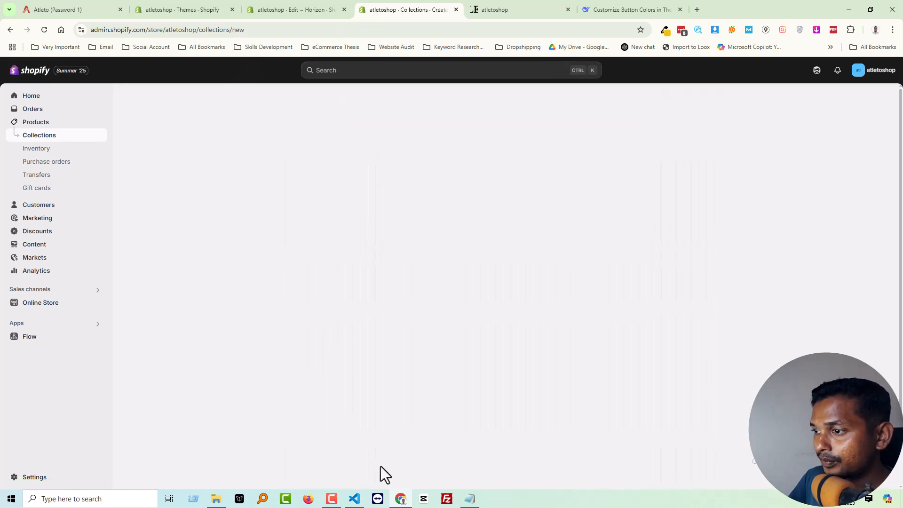
{"action": "left_click", "coordinate": [216, 499]}
{"action": "left_click", "coordinate": [609, 233]}
{"action": "left_click", "coordinate": [610, 234]}
{"action": "key", "text": "ctrl+c"}
{"action": "left_click", "coordinate": [753, 111]}
Title the new collection "Pastel Painting" and save it with Pastel_Painting as its image.
{"action": "left_click", "coordinate": [435, 107]}
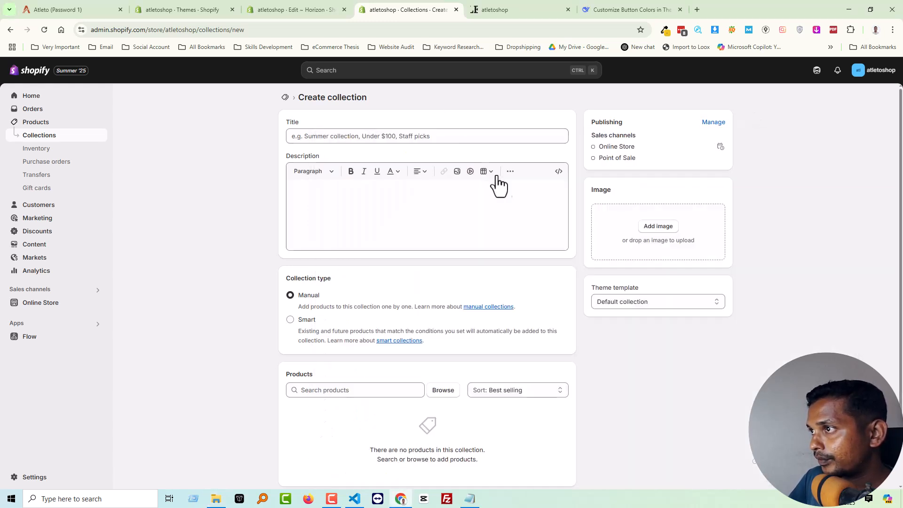
{"action": "left_click", "coordinate": [489, 139]}
{"action": "key", "text": "ctrl+v"}
{"action": "left_click", "coordinate": [657, 226]}
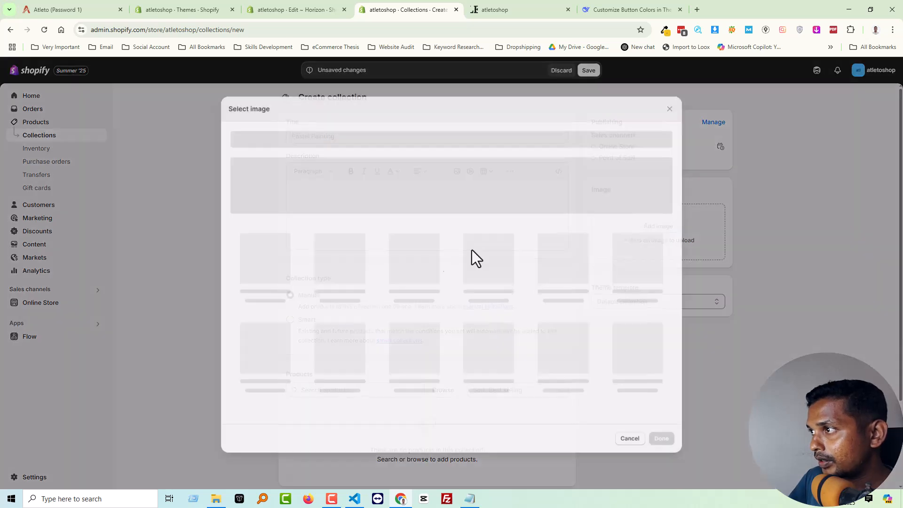
{"action": "left_click", "coordinate": [560, 304]}
{"action": "left_click", "coordinate": [661, 433]}
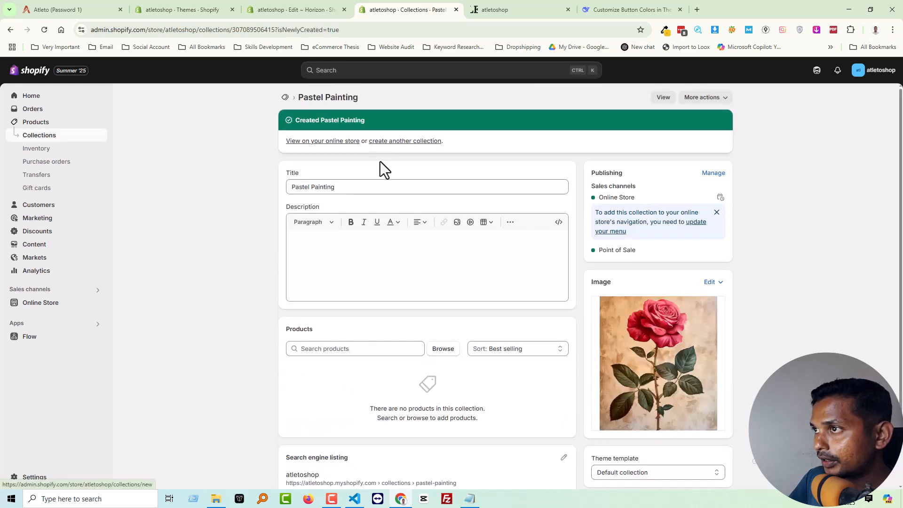
Start another collection and copy the name "Watercolor painting" from the image file matching the demo's third category.
{"action": "left_click", "coordinate": [379, 143]}
{"action": "left_click", "coordinate": [215, 498]}
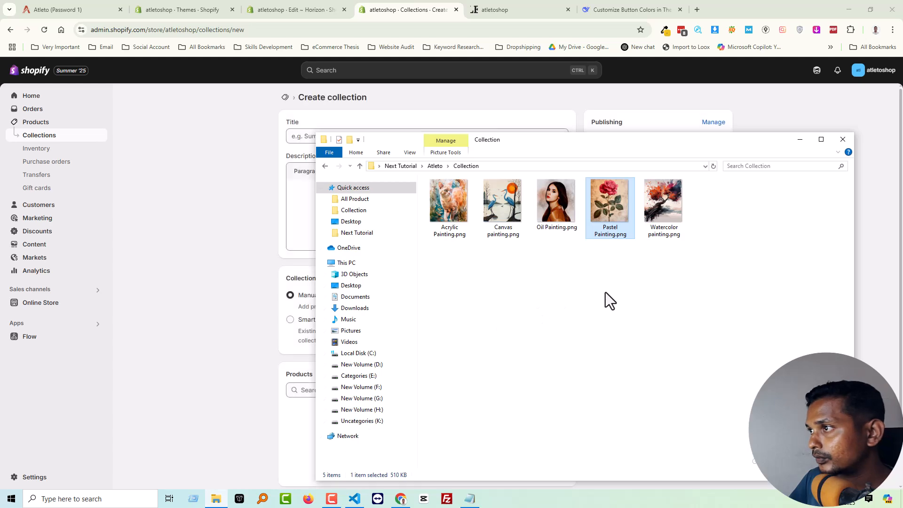
{"action": "left_click", "coordinate": [35, 9]}
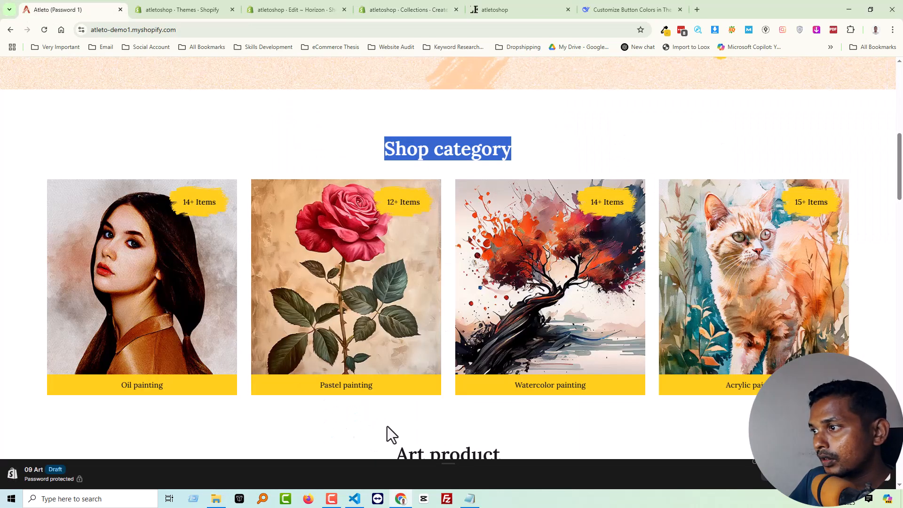
{"action": "left_click_drag", "start_coordinate": [586, 333], "coordinate": [520, 372]}
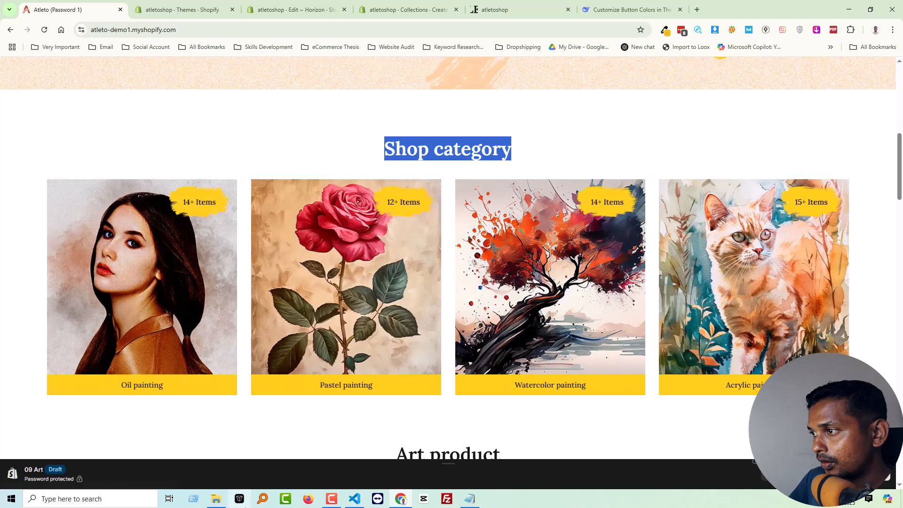
{"action": "left_click", "coordinate": [216, 498]}
{"action": "left_click", "coordinate": [665, 219]}
{"action": "key", "text": "ctrl+c"}
{"action": "key", "text": "F2"}
Title the new collection "Watercolor painting" and save it with Watercolor_painting as its image.
{"action": "left_click", "coordinate": [305, 3]}
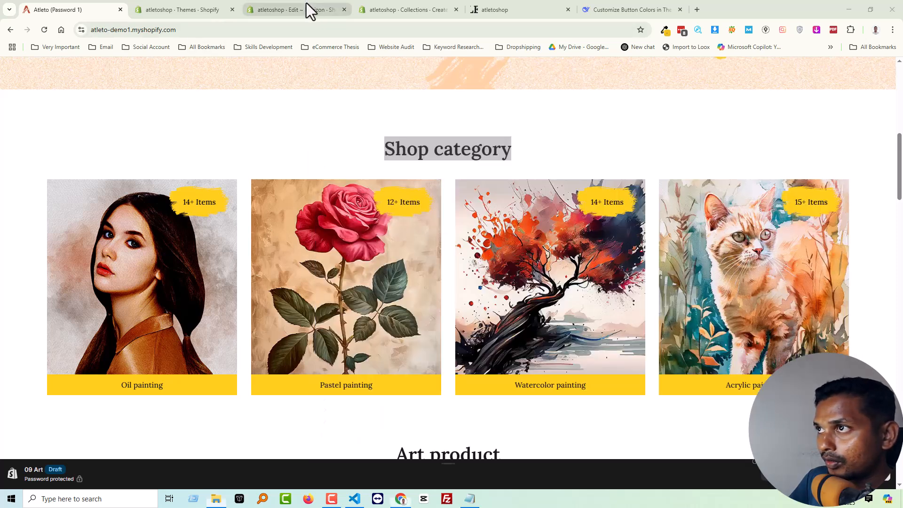
{"action": "left_click", "coordinate": [306, 3]}
{"action": "left_click", "coordinate": [401, 5]}
{"action": "left_click", "coordinate": [343, 136]}
{"action": "key", "text": "ctrl+v"}
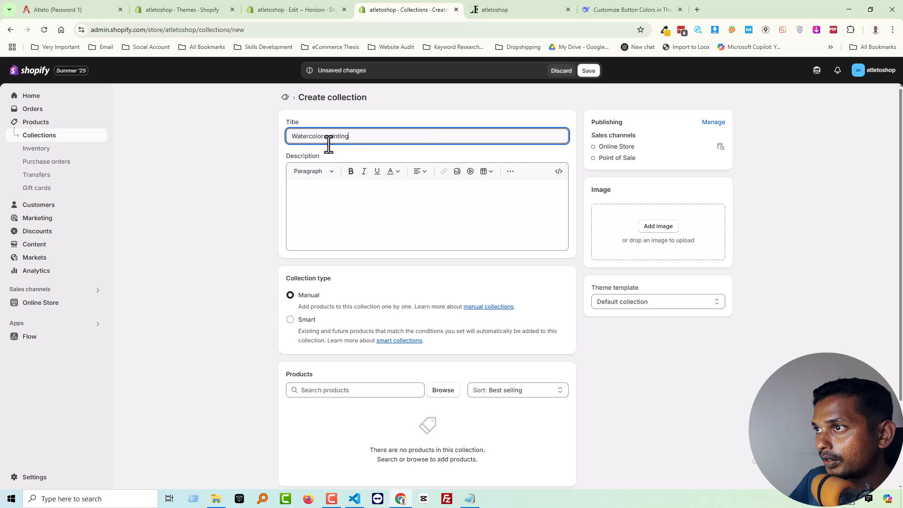
{"action": "left_click", "coordinate": [657, 226]}
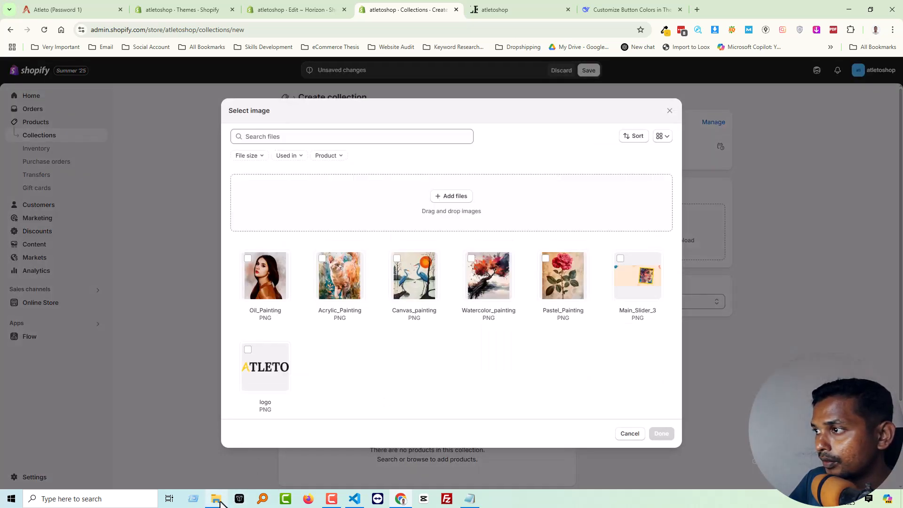
{"action": "left_click", "coordinate": [217, 499]}
{"action": "left_click", "coordinate": [220, 502]}
{"action": "left_click", "coordinate": [489, 268]}
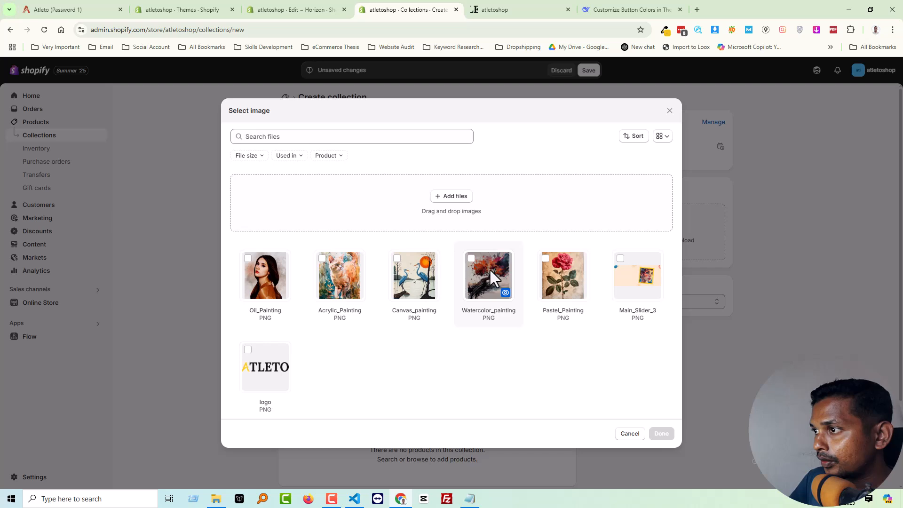
{"action": "left_click", "coordinate": [662, 433]}
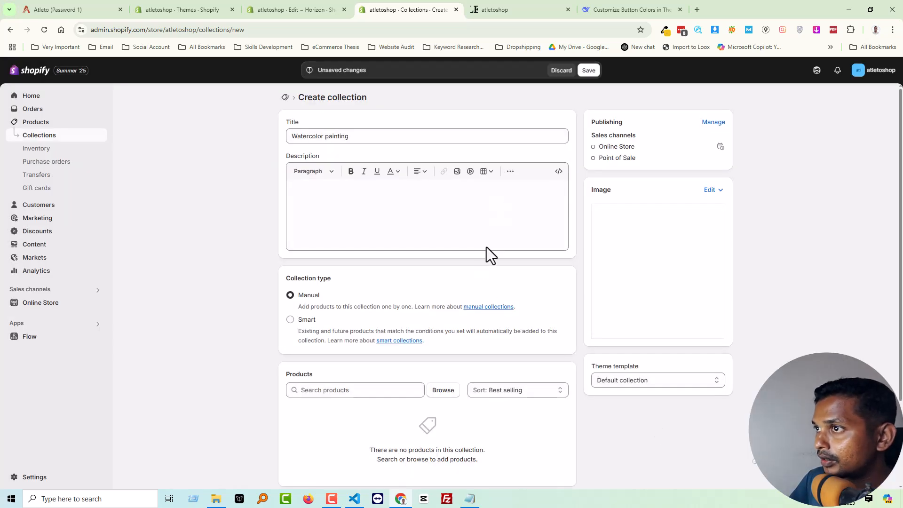
{"action": "left_click", "coordinate": [589, 71]}
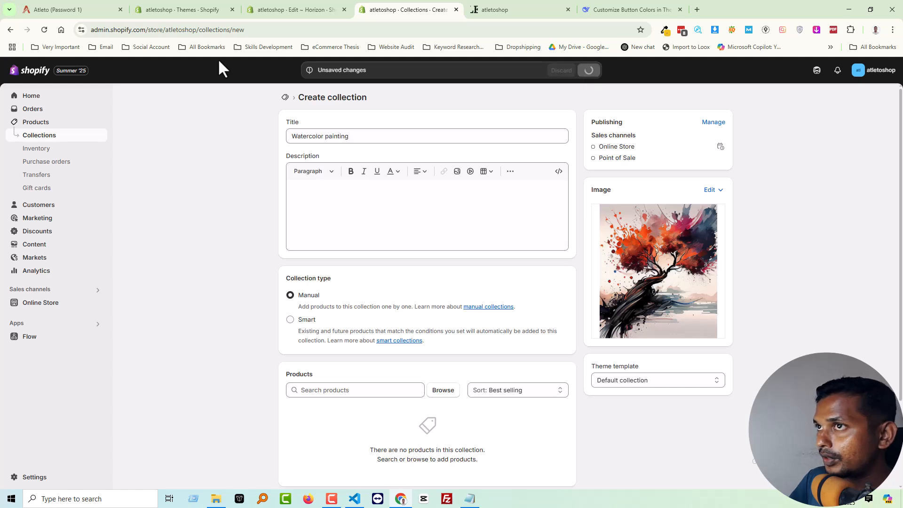
Check the demo's next category, start another collection, and copy the name "Acrylic Painting" from its image file.
{"action": "left_click", "coordinate": [30, 5]}
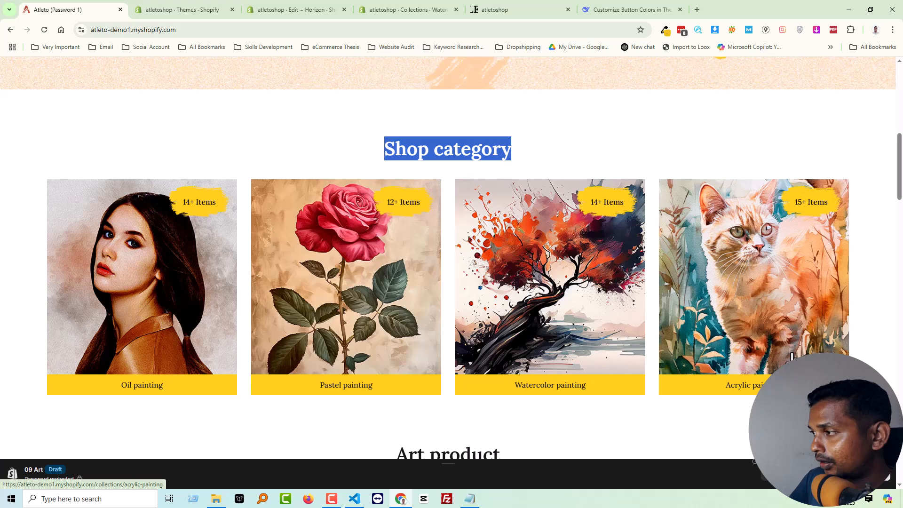
{"action": "left_click_drag", "start_coordinate": [792, 355], "coordinate": [328, 339]}
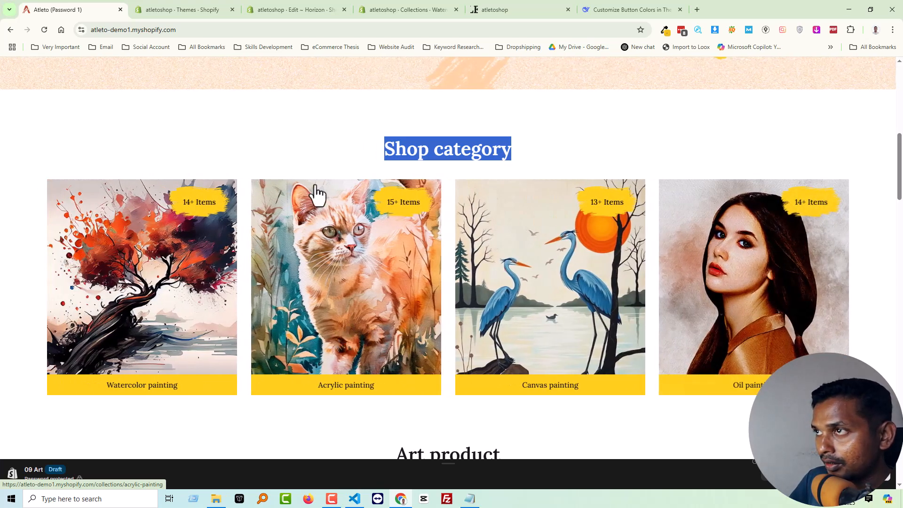
{"action": "left_click", "coordinate": [397, 9]}
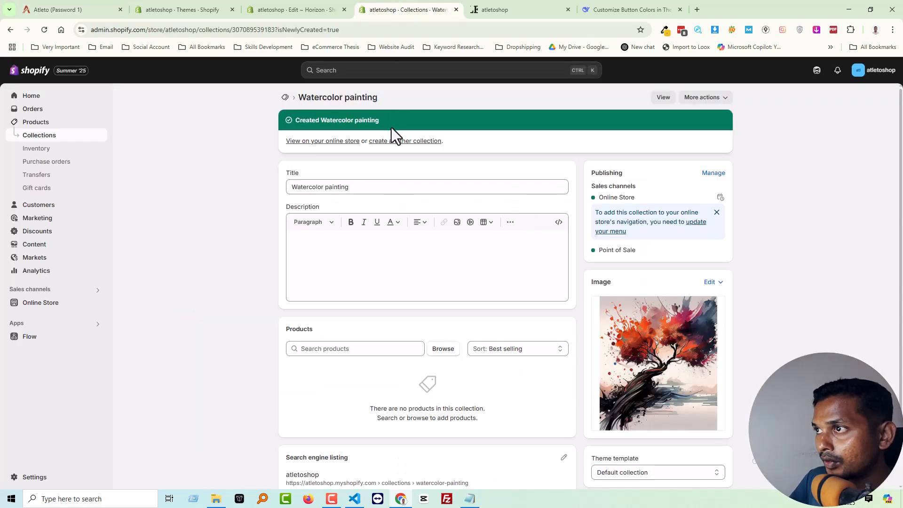
{"action": "left_click", "coordinate": [394, 141]}
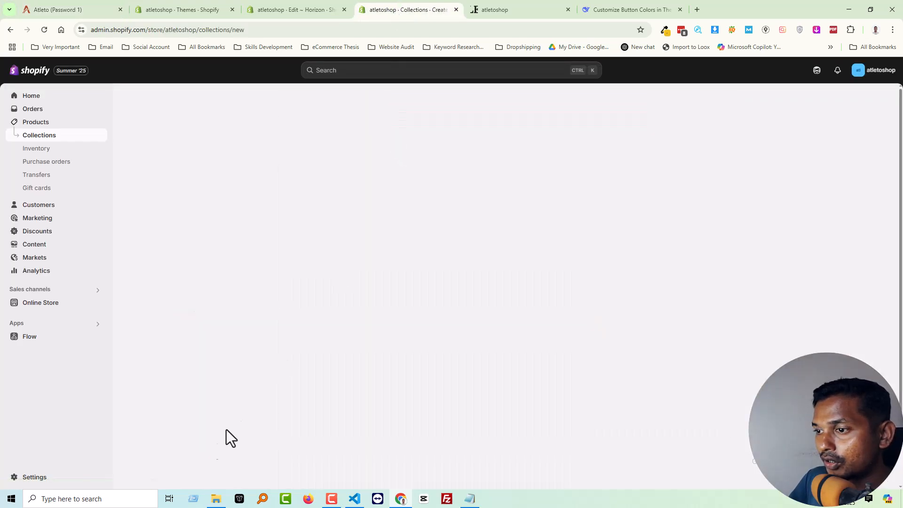
{"action": "left_click", "coordinate": [215, 503]}
{"action": "left_click", "coordinate": [483, 294]}
{"action": "left_click", "coordinate": [459, 228]}
{"action": "key", "text": "ctrl+c"}
{"action": "key", "text": "F2"}
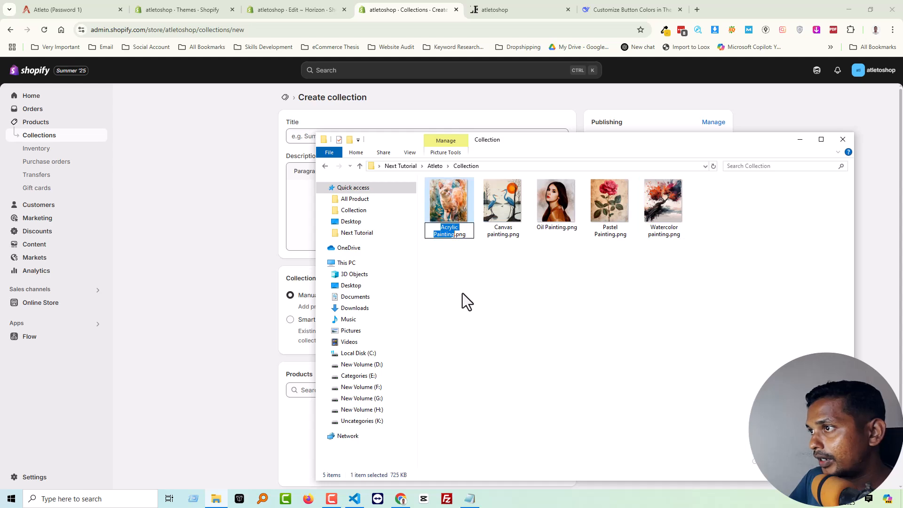
Title the new collection "Acrylic Painting" and save it with Acrylic_Painting as its image.
{"action": "left_click", "coordinate": [202, 326]}
{"action": "left_click", "coordinate": [390, 135]}
{"action": "key", "text": "ctrl+v"}
{"action": "left_click", "coordinate": [640, 228]}
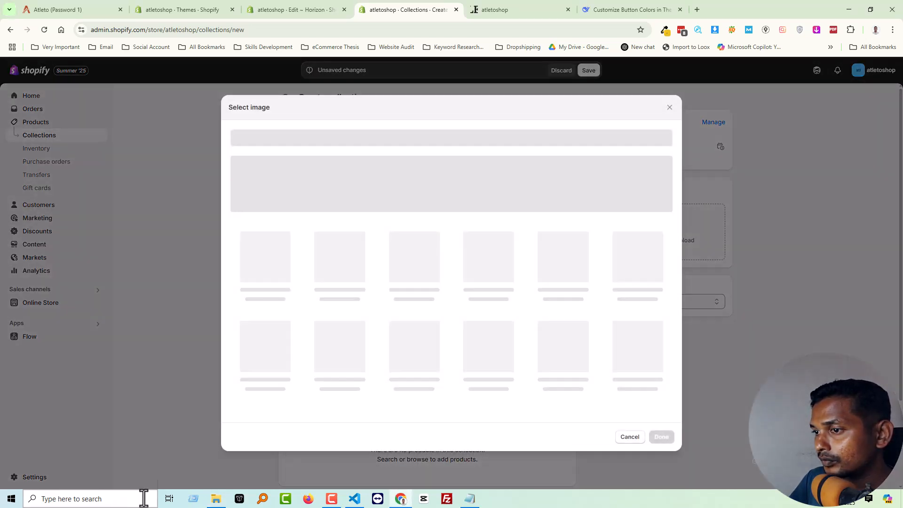
{"action": "left_click", "coordinate": [340, 287]}
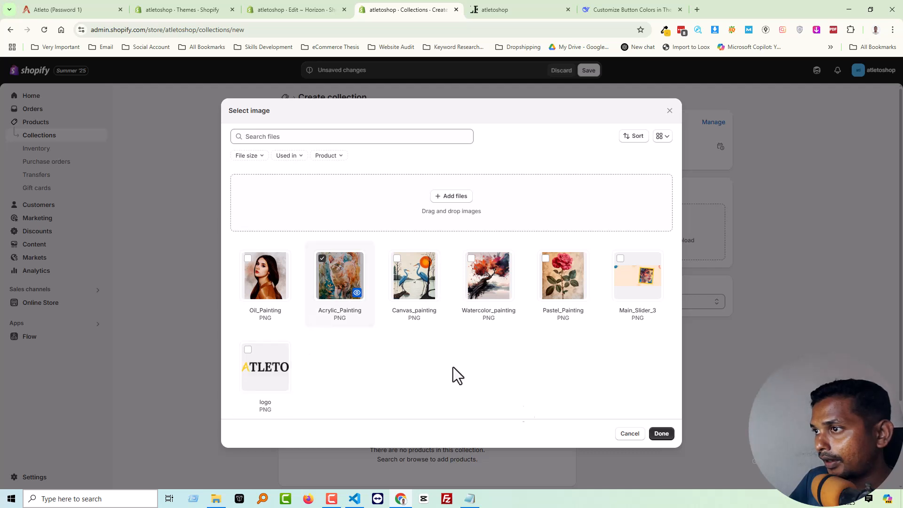
{"action": "left_click", "coordinate": [674, 442]}
{"action": "left_click", "coordinate": [588, 74]}
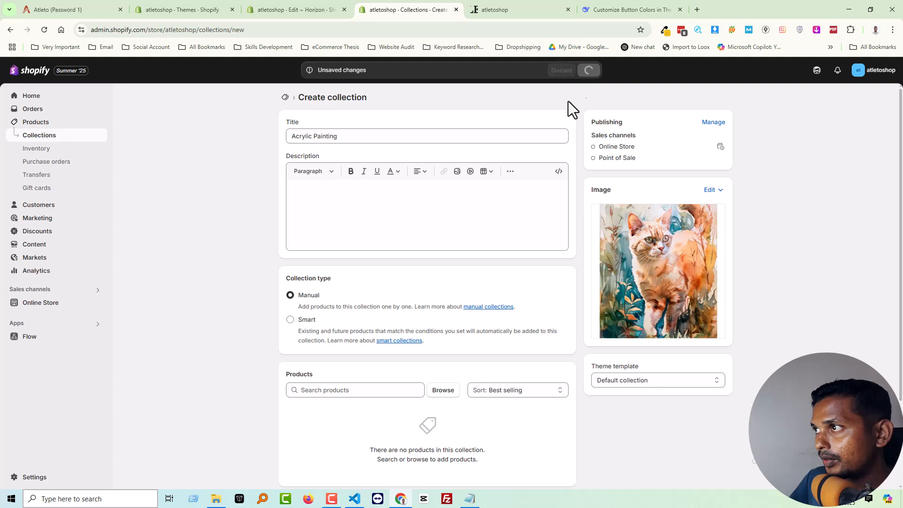
Start another collection for the demo's canvas category and copy the name "Canvas painting" from its image file.
{"action": "left_click", "coordinate": [216, 498]}
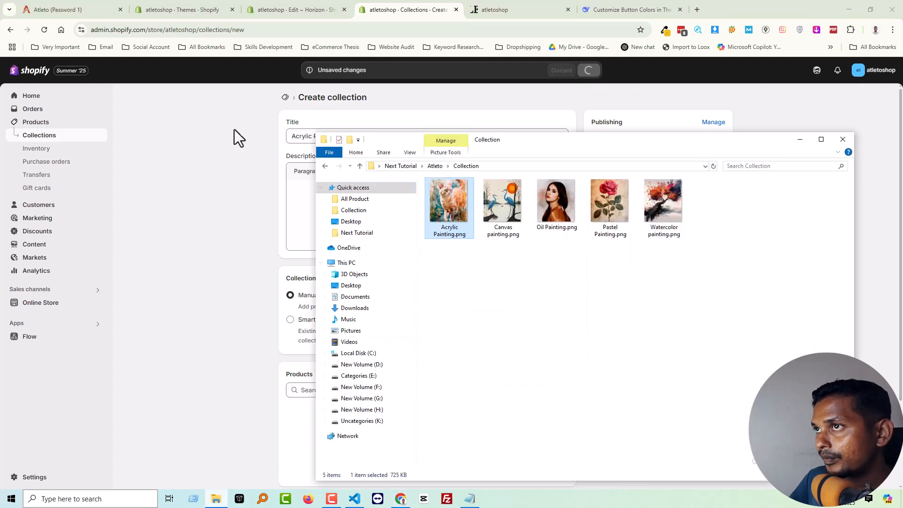
{"action": "left_click", "coordinate": [51, 8]}
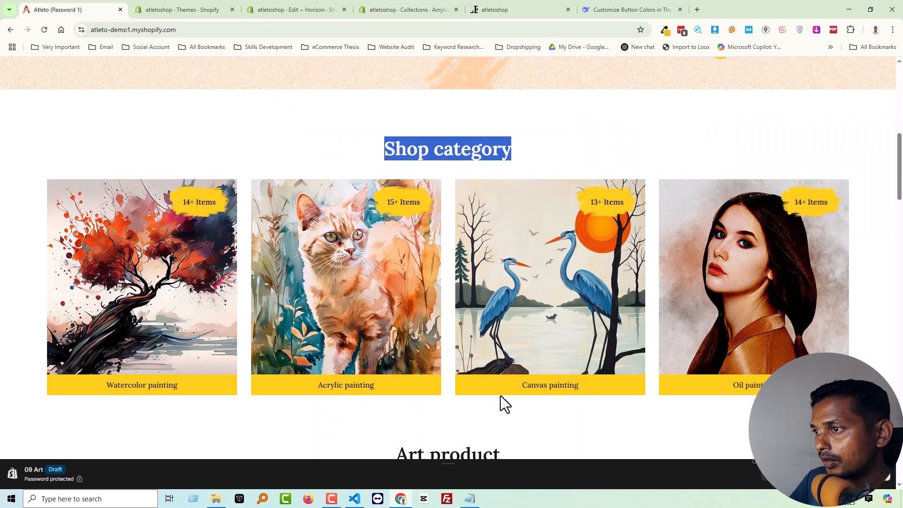
{"action": "left_click", "coordinate": [280, 6]}
{"action": "left_click", "coordinate": [385, 6]}
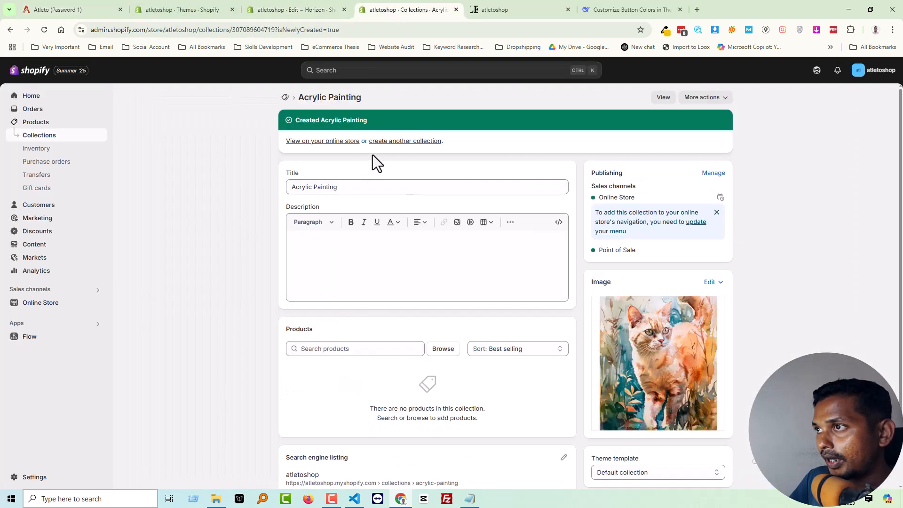
{"action": "left_click", "coordinate": [388, 142]}
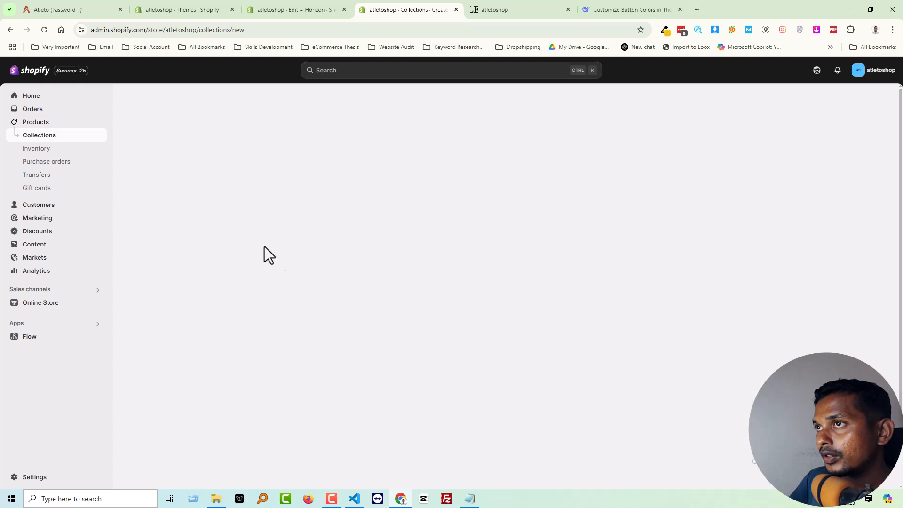
{"action": "left_click", "coordinate": [217, 500]}
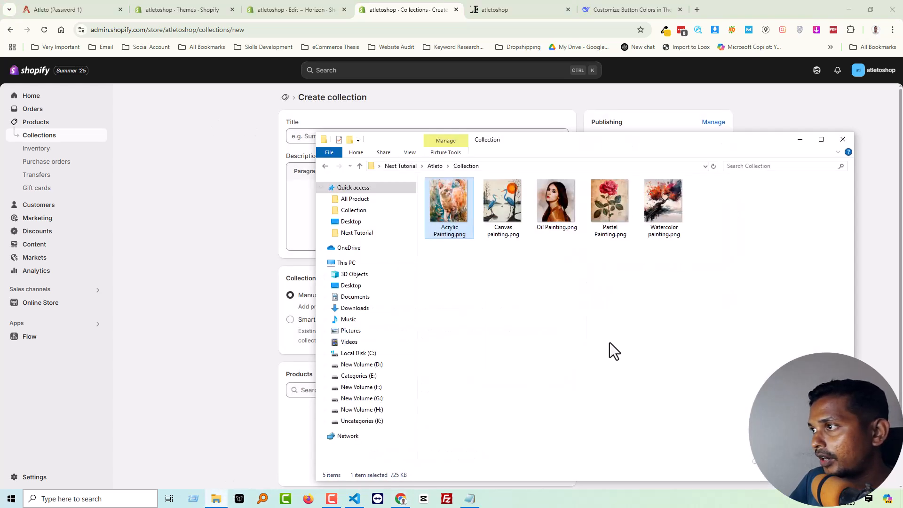
{"action": "left_click", "coordinate": [497, 213]}
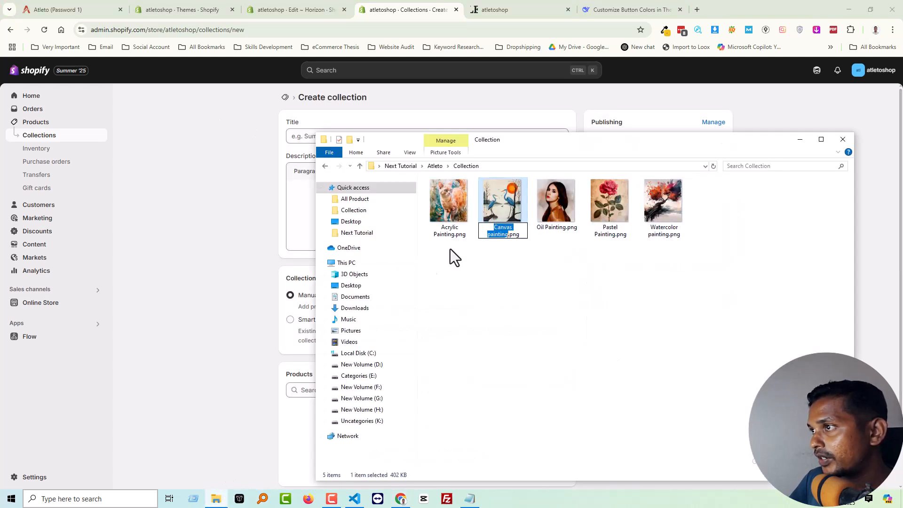
Title the new collection "Canvas painting" and save it with Canvas_painting as its image.
{"action": "left_click", "coordinate": [216, 227]}
{"action": "left_click", "coordinate": [326, 138]}
{"action": "type", "text": "Canvas painting"}
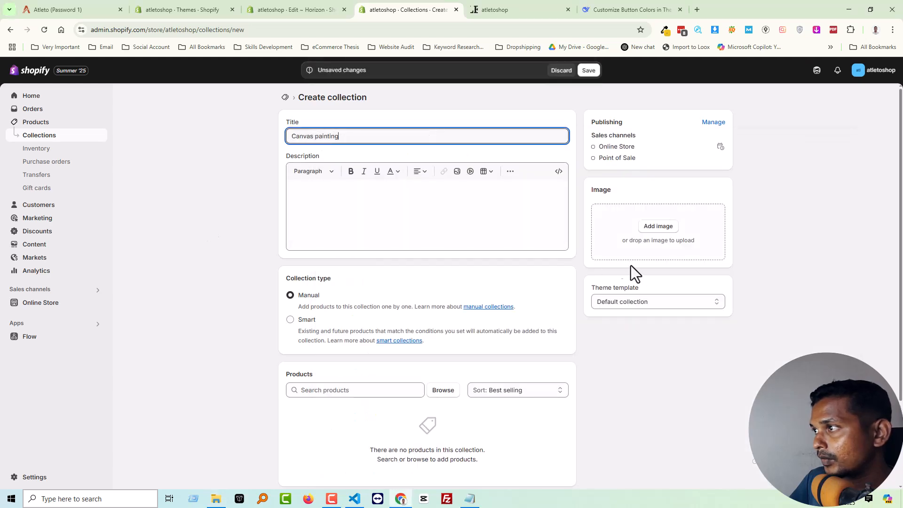
{"action": "left_click", "coordinate": [658, 226]}
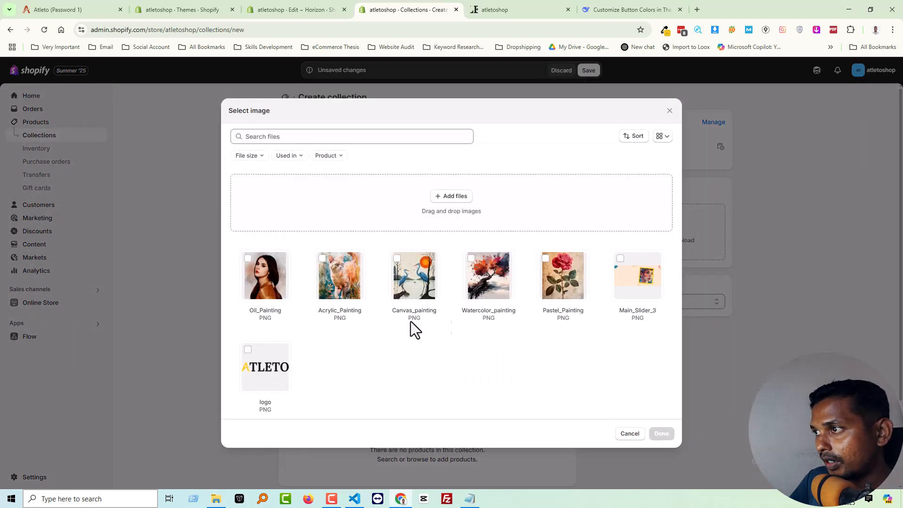
{"action": "left_click", "coordinate": [408, 281]}
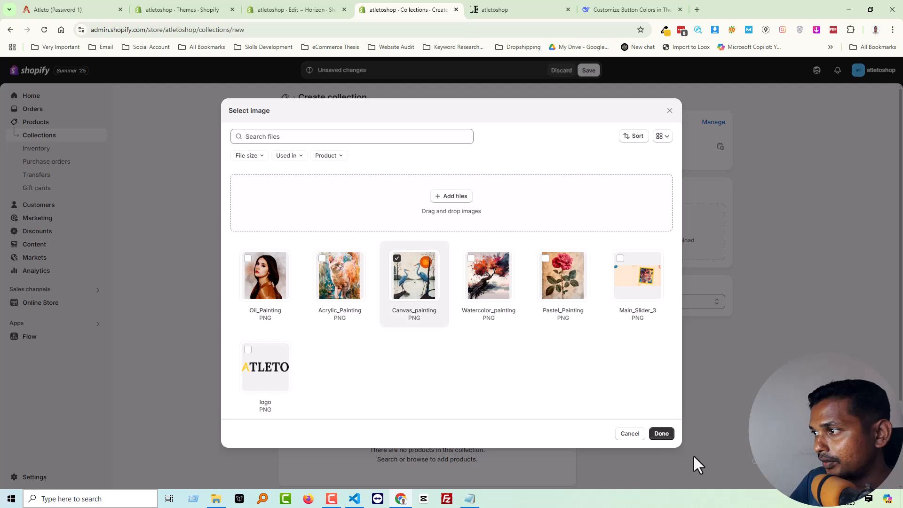
{"action": "left_click", "coordinate": [661, 433]}
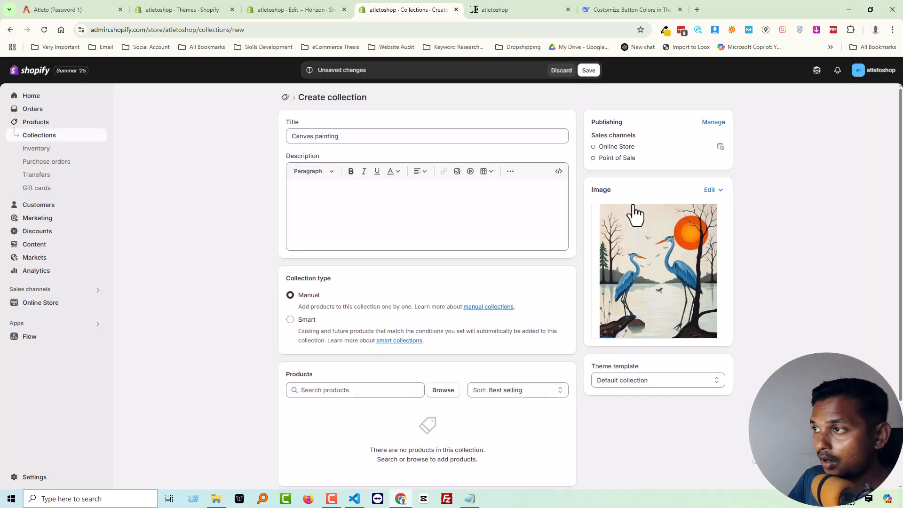
{"action": "left_click", "coordinate": [588, 71]}
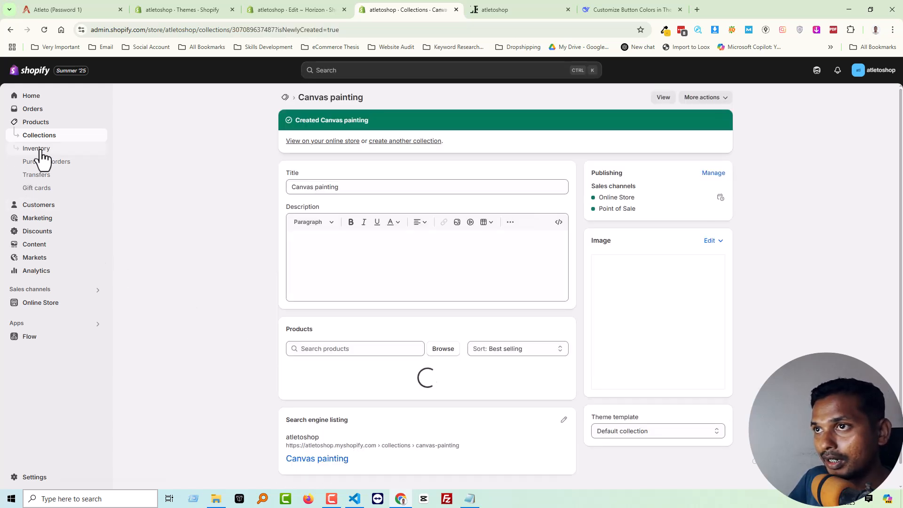
Start a new product and title it "Encaustic painting", copied from the page of the demo's first Art product.
{"action": "left_click", "coordinate": [34, 124]}
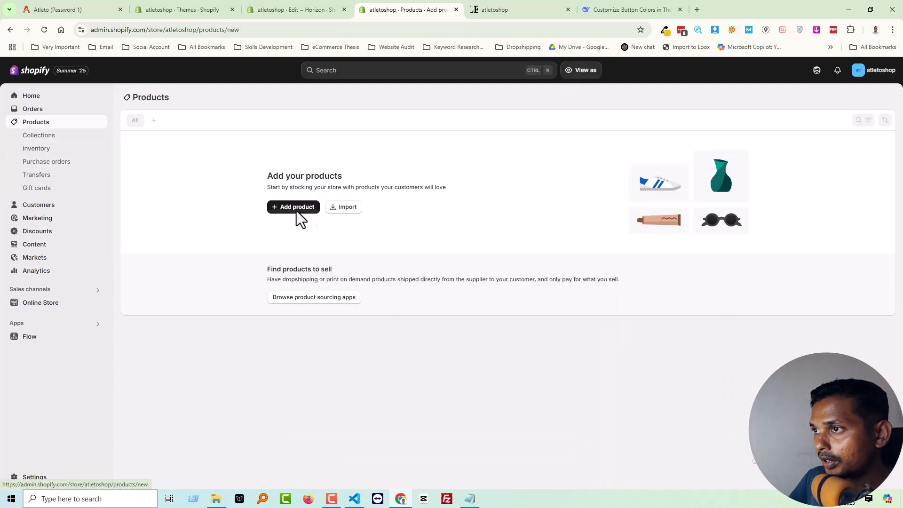
{"action": "left_click", "coordinate": [291, 208]}
{"action": "left_click", "coordinate": [345, 137]}
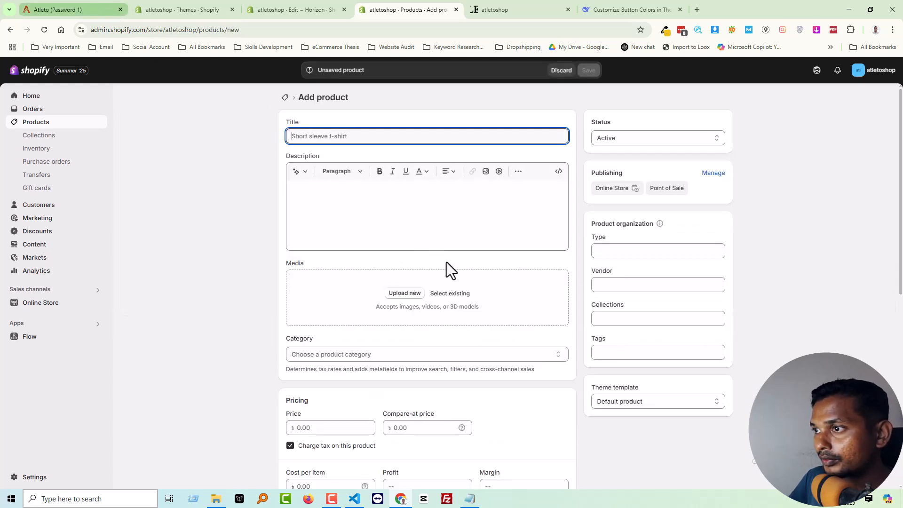
{"action": "key", "text": "ctrl+1"}
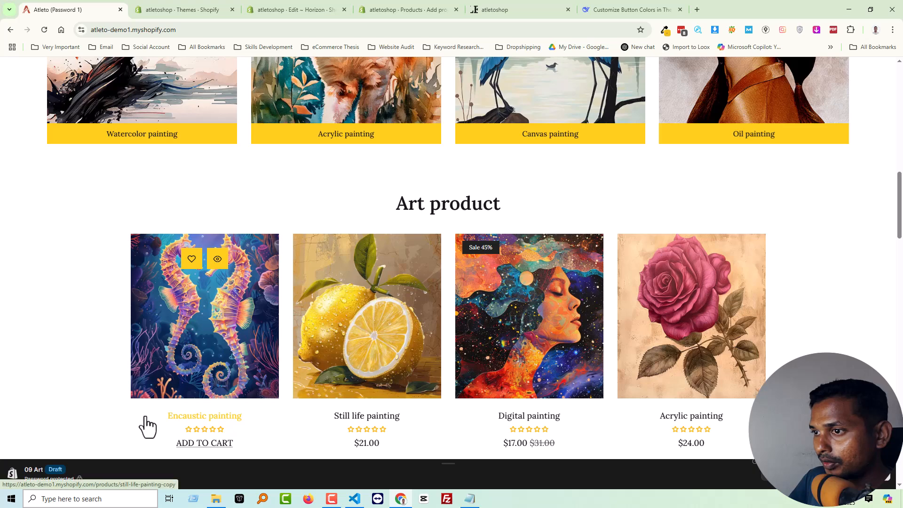
{"action": "middle_click", "coordinate": [188, 362]}
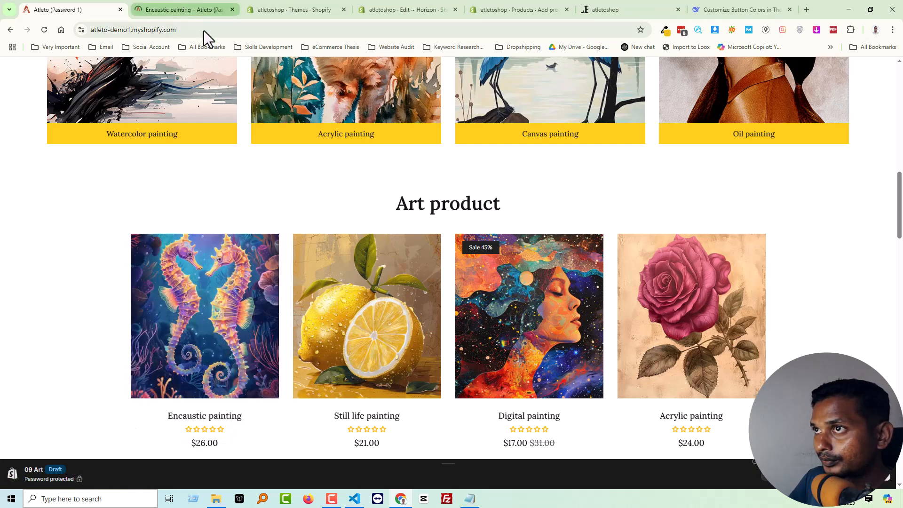
{"action": "left_click", "coordinate": [189, 7]}
{"action": "triple_click", "coordinate": [592, 181]}
{"action": "key", "text": "ctrl+c"}
{"action": "left_click", "coordinate": [292, 3]}
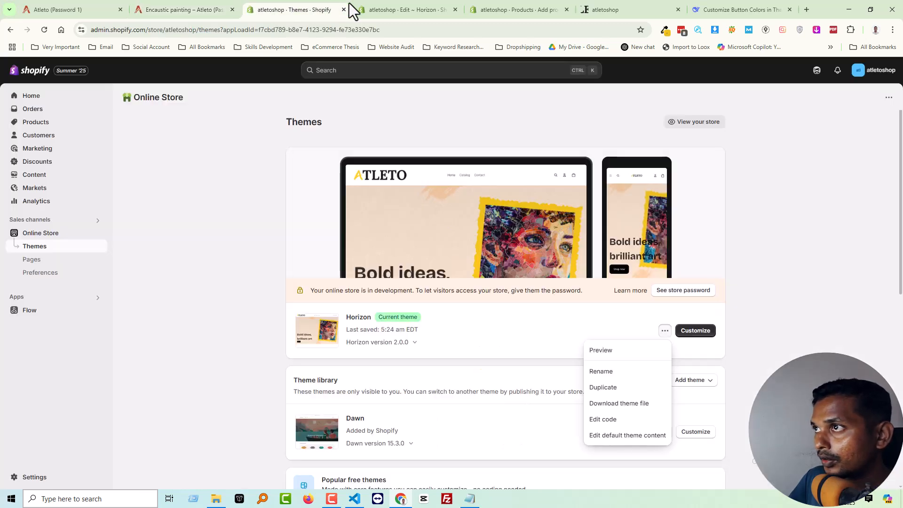
{"action": "left_click", "coordinate": [524, 7]}
{"action": "key", "text": "ctrl+v"}
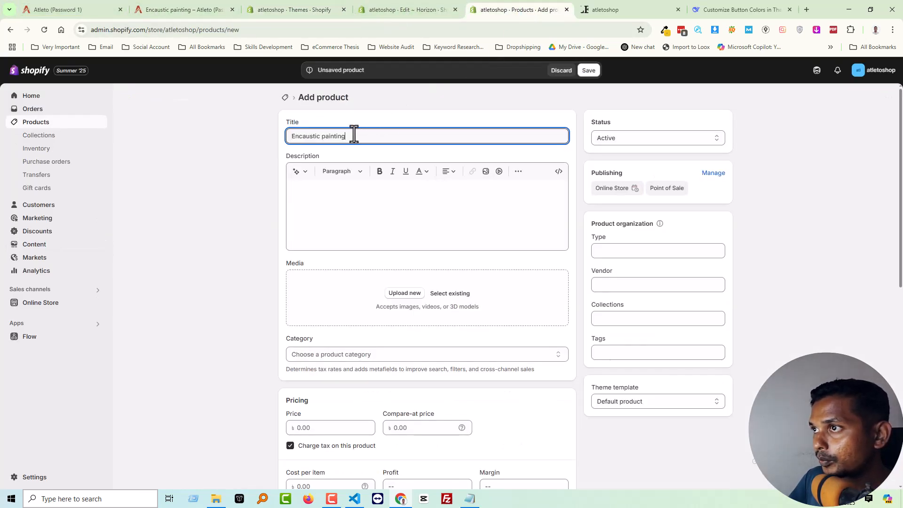
Copy the "Care for fiber" text from the demo product page into the new product's description.
{"action": "left_click", "coordinate": [179, 9]}
{"action": "left_click_drag", "start_coordinate": [476, 297], "coordinate": [495, 318]}
{"action": "key", "text": "ctrl+c"}
{"action": "left_click", "coordinate": [508, 8]}
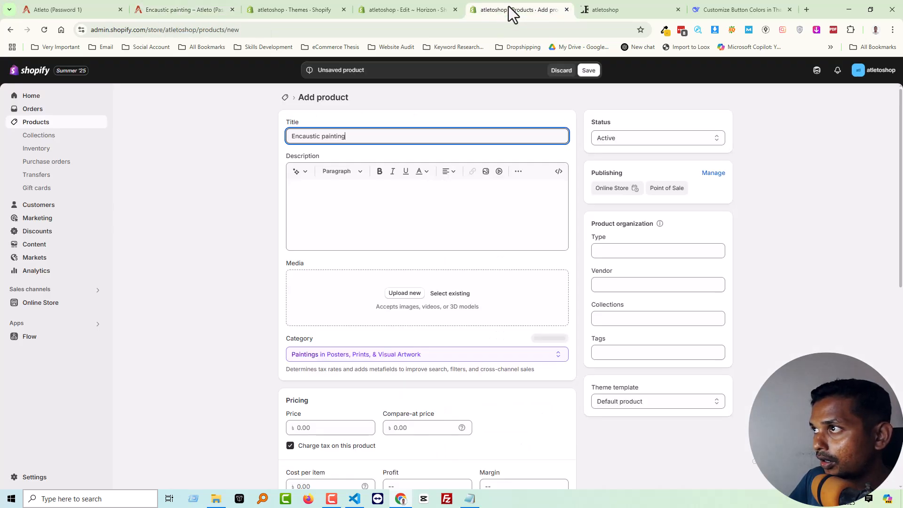
{"action": "left_click", "coordinate": [375, 223]}
{"action": "key", "text": "ctrl+v"}
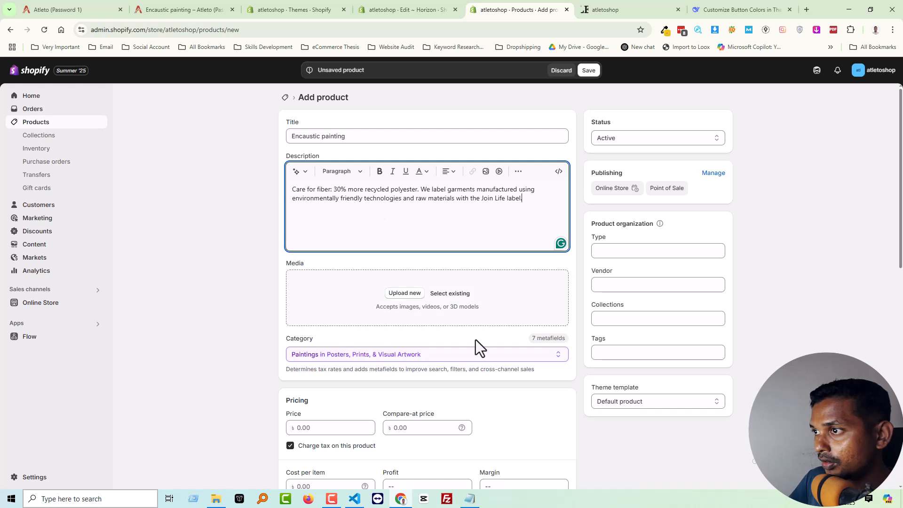
Upload all images from the Atleto "All Product" folder's "Encaustic painting" subfolder to the new product's media.
{"action": "left_click", "coordinate": [217, 500]}
{"action": "left_click_drag", "start_coordinate": [637, 137], "coordinate": [544, 197]}
{"action": "key", "text": "alt+Left"}
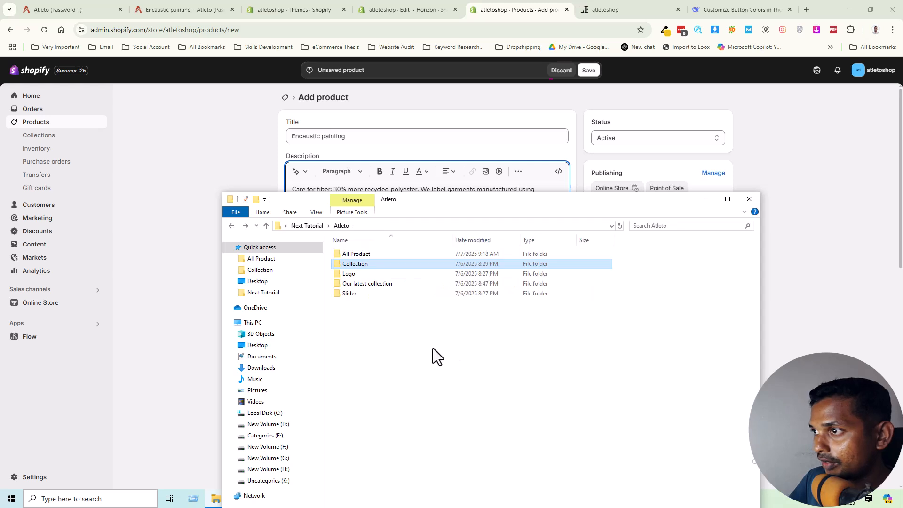
{"action": "double_click", "coordinate": [354, 256]}
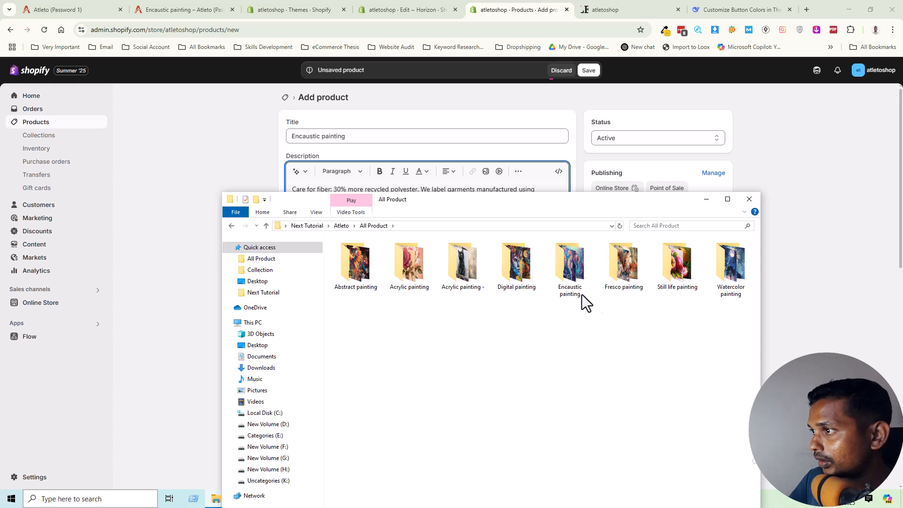
{"action": "double_click", "coordinate": [571, 269]}
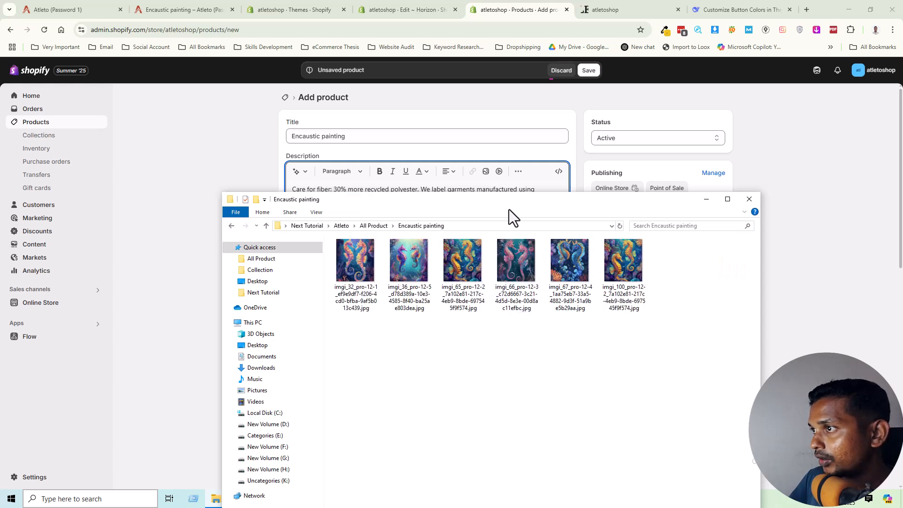
{"action": "left_click_drag", "start_coordinate": [516, 203], "coordinate": [457, 313]}
{"action": "key", "text": "ctrl+a"}
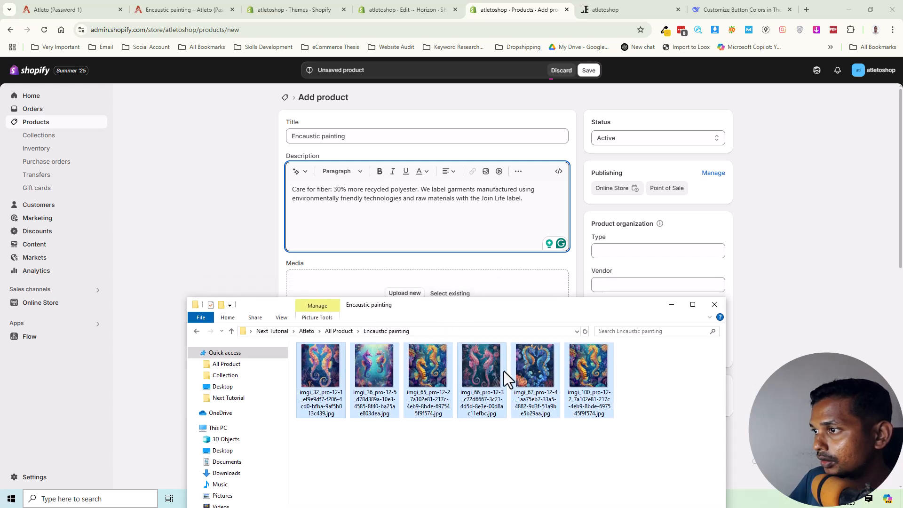
{"action": "left_click", "coordinate": [470, 381]}
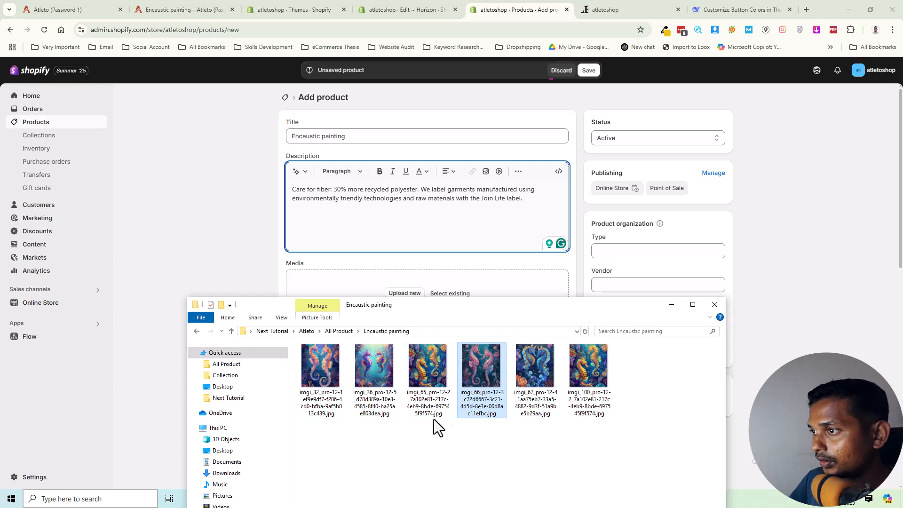
{"action": "key", "text": "ctrl+a"}
{"action": "left_click_drag", "start_coordinate": [416, 290], "coordinate": [421, 282]}
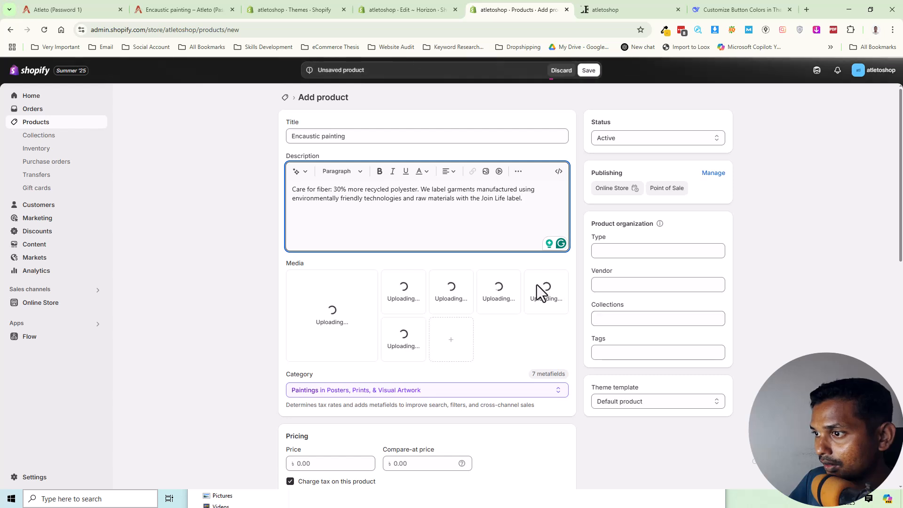
Set the new product's price to 190.00.
{"action": "scroll", "coordinate": [540, 289], "scroll_direction": "down", "scroll_amount": 1}
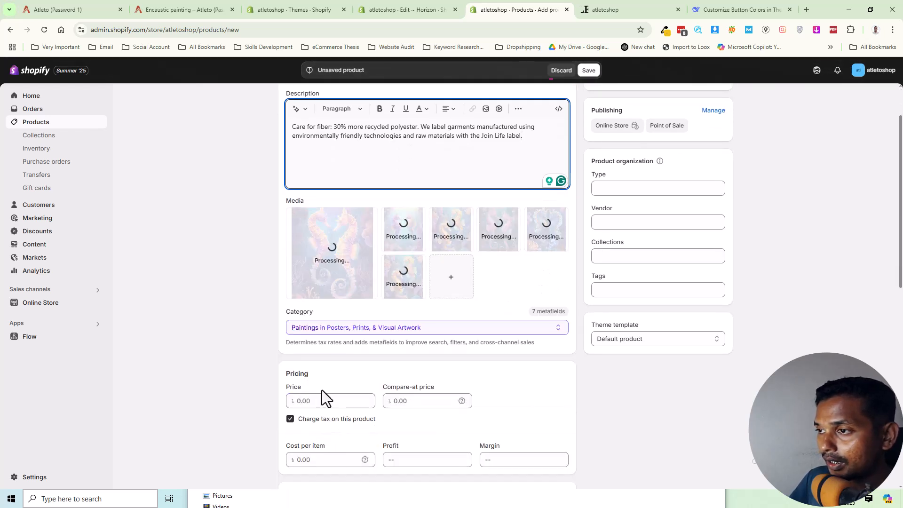
{"action": "left_click", "coordinate": [313, 402]}
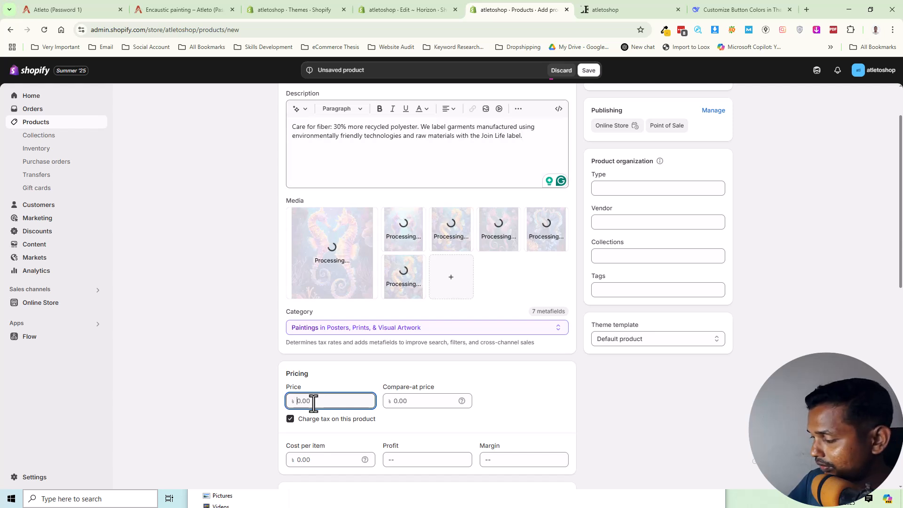
{"action": "type", "text": "1900"}
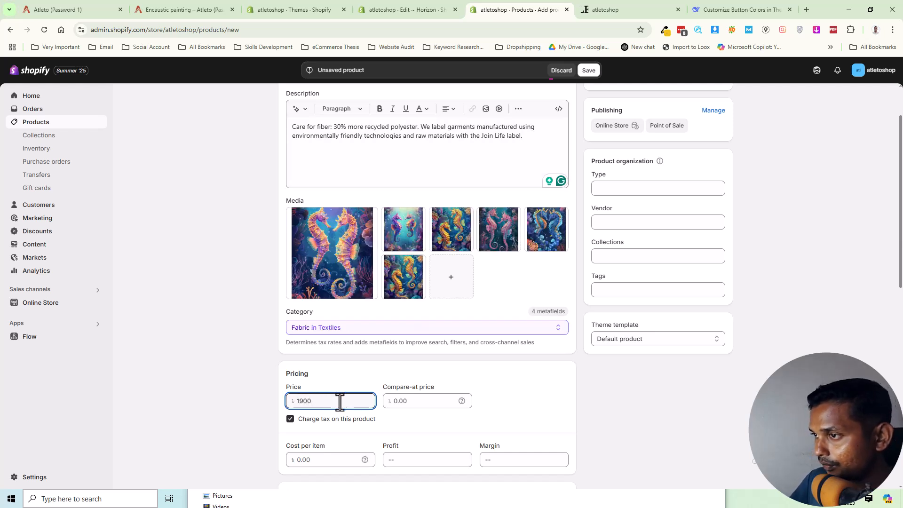
{"action": "left_click", "coordinate": [417, 401]}
{"action": "left_click", "coordinate": [518, 400]}
{"action": "scroll", "coordinate": [526, 406], "scroll_direction": "down", "scroll_amount": 4}
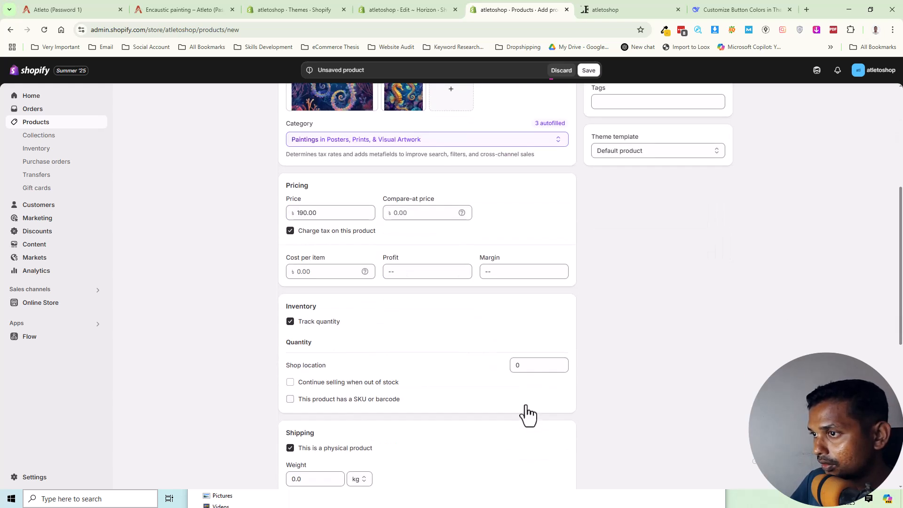
{"action": "left_click", "coordinate": [338, 383]}
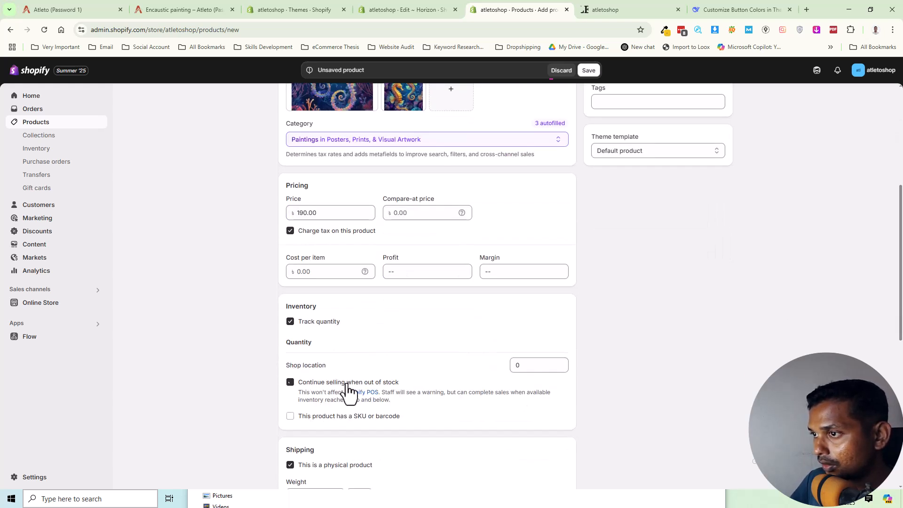
{"action": "left_click", "coordinate": [361, 384]}
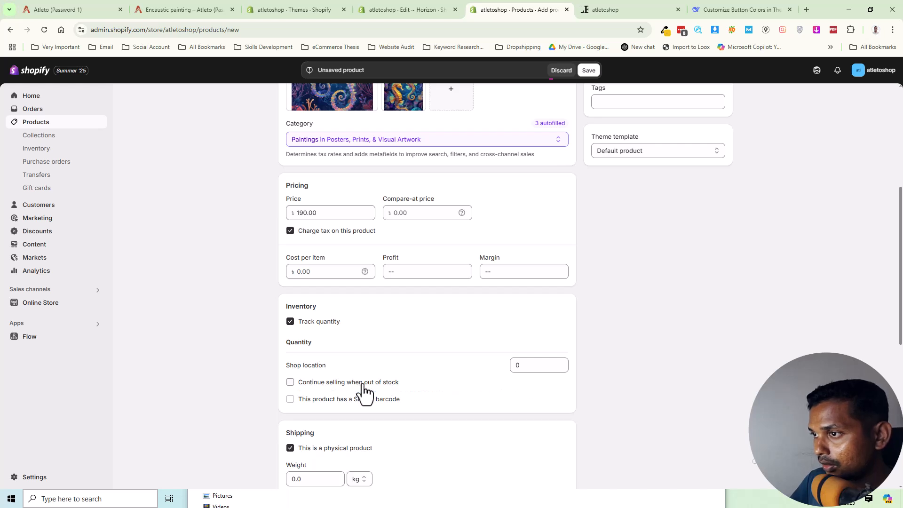
{"action": "left_click", "coordinate": [363, 384]}
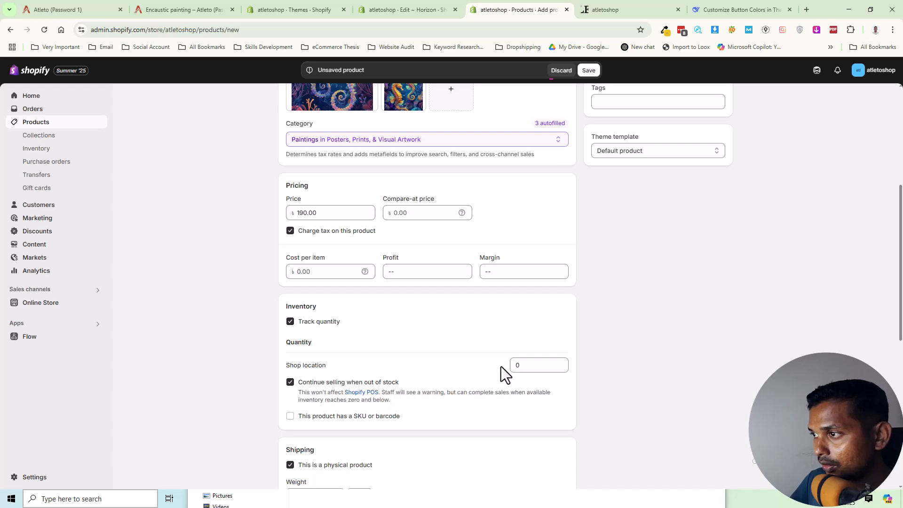
{"action": "left_click", "coordinate": [381, 384]}
Review the remaining product details down to the search engine listing and save the Encaustic painting product.
{"action": "scroll", "coordinate": [312, 414], "scroll_direction": "down", "scroll_amount": 7}
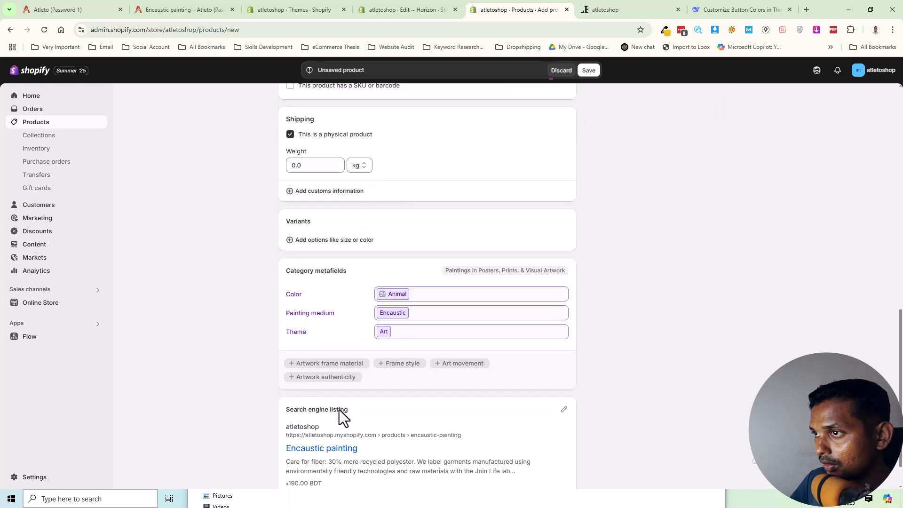
{"action": "scroll", "coordinate": [352, 292], "scroll_direction": "down", "scroll_amount": 2}
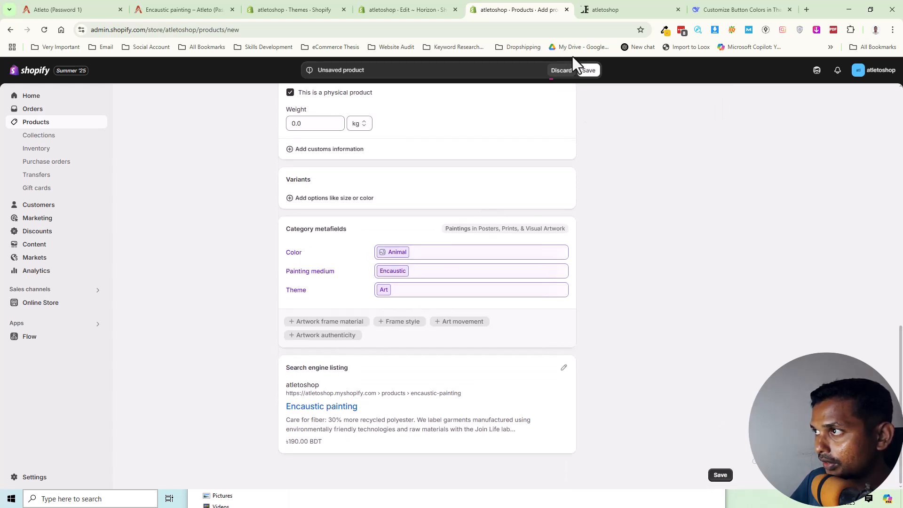
{"action": "left_click", "coordinate": [590, 70]}
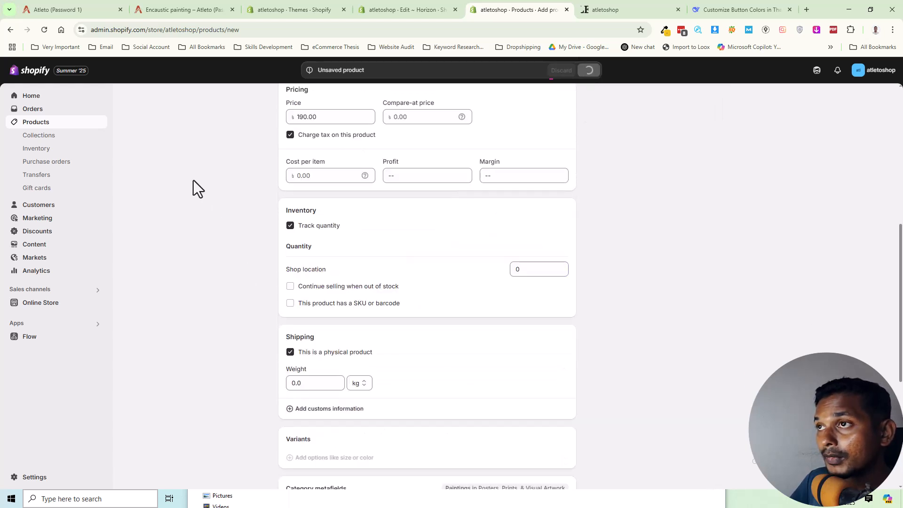
Check the Shop category section on the demo home page and open the current Horizon theme in the theme editor.
{"action": "left_click", "coordinate": [101, 8]}
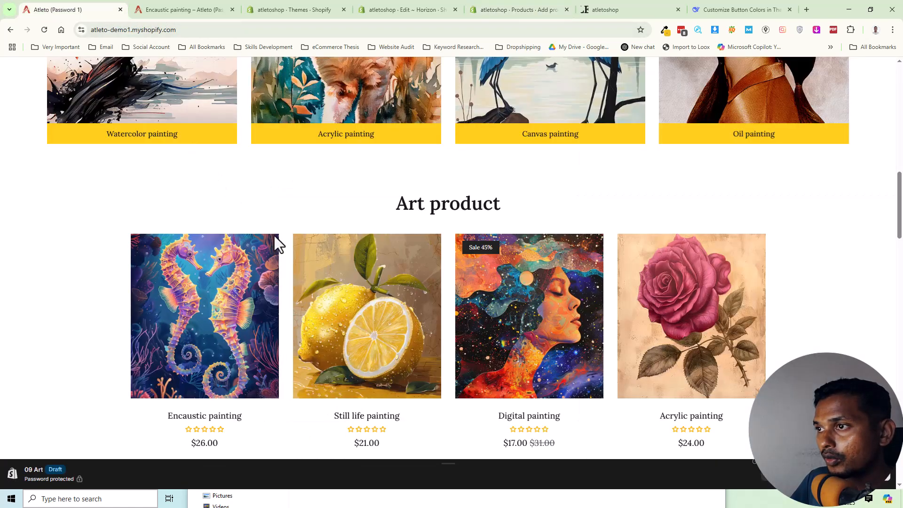
{"action": "scroll", "coordinate": [400, 193], "scroll_direction": "up", "scroll_amount": 3}
{"action": "scroll", "coordinate": [389, 208], "scroll_direction": "down", "scroll_amount": 2}
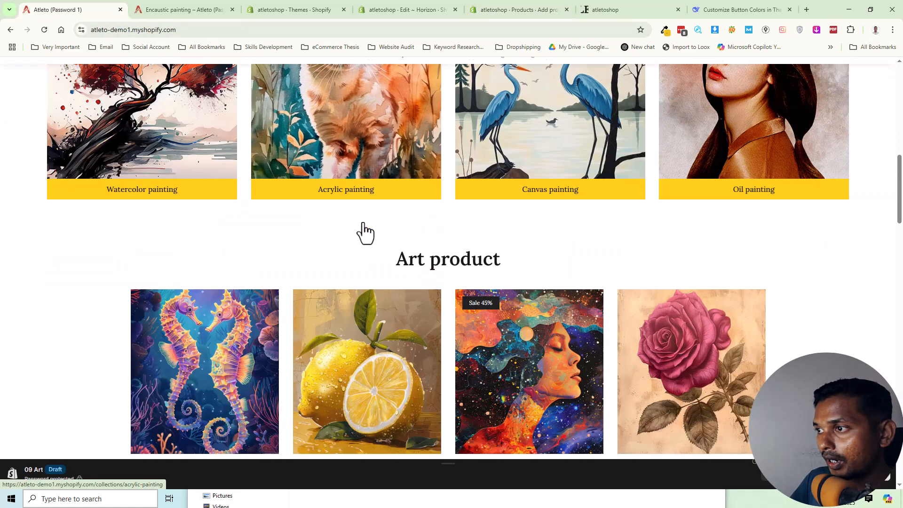
{"action": "scroll", "coordinate": [362, 234], "scroll_direction": "up", "scroll_amount": 3}
{"action": "scroll", "coordinate": [320, 245], "scroll_direction": "up", "scroll_amount": 1}
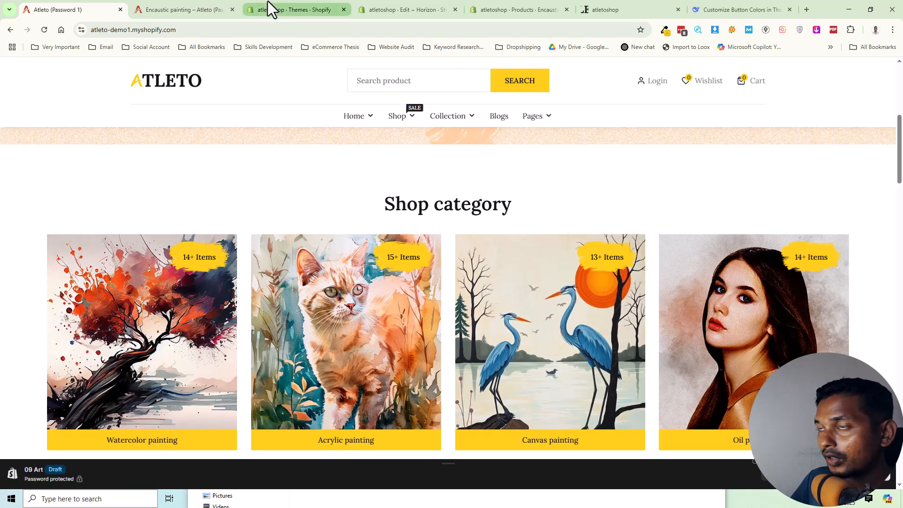
{"action": "left_click", "coordinate": [291, 4]}
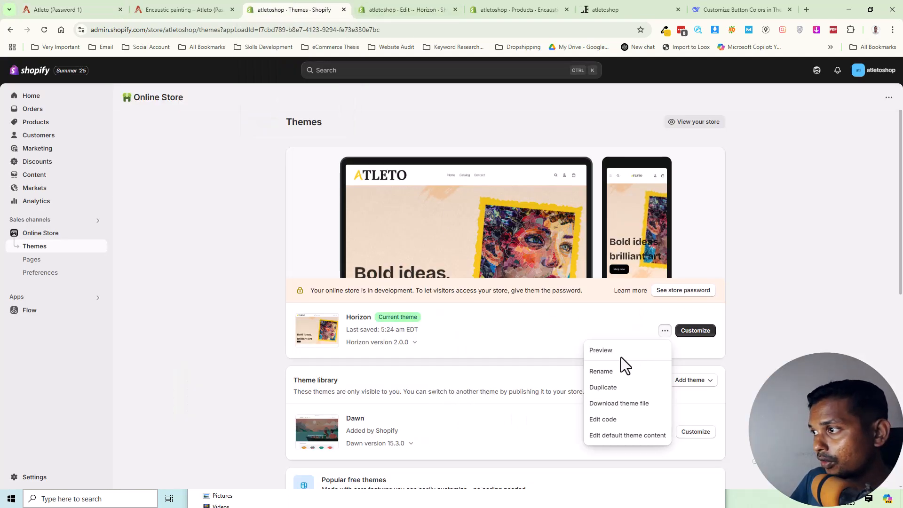
{"action": "left_click", "coordinate": [504, 7]}
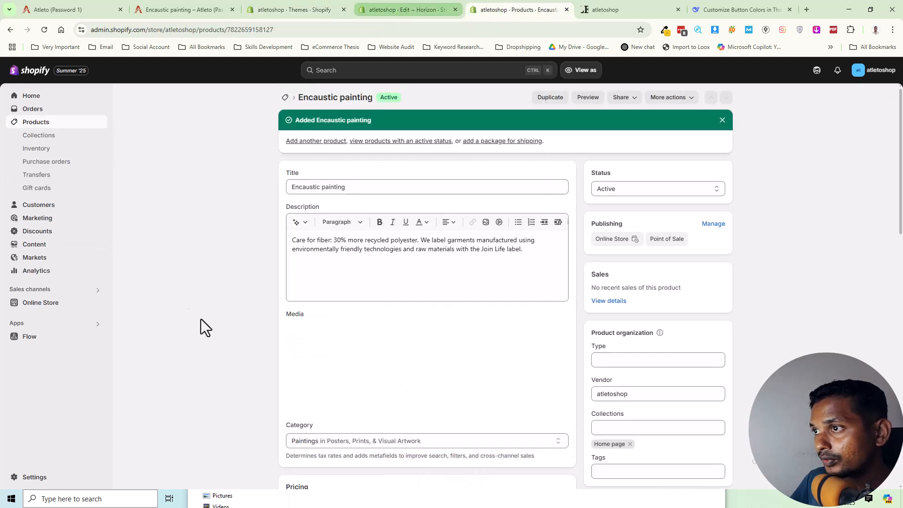
{"action": "left_click", "coordinate": [36, 304]}
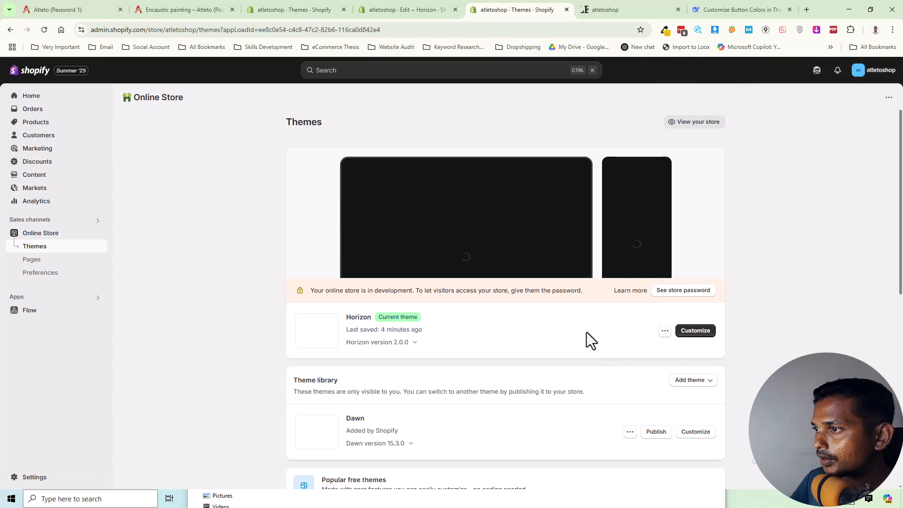
{"action": "left_click", "coordinate": [689, 337]}
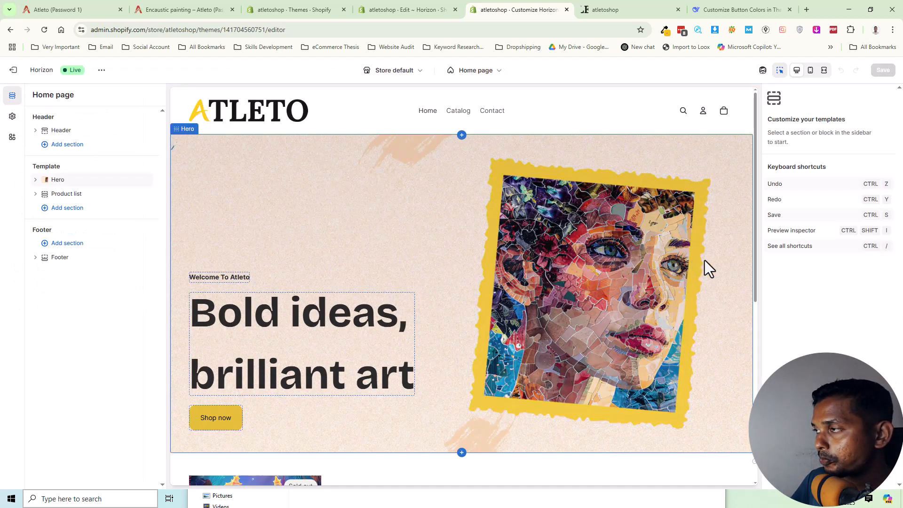
Remove the Product list section below the hero from the home page template.
{"action": "scroll", "coordinate": [423, 235], "scroll_direction": "down", "scroll_amount": 6}
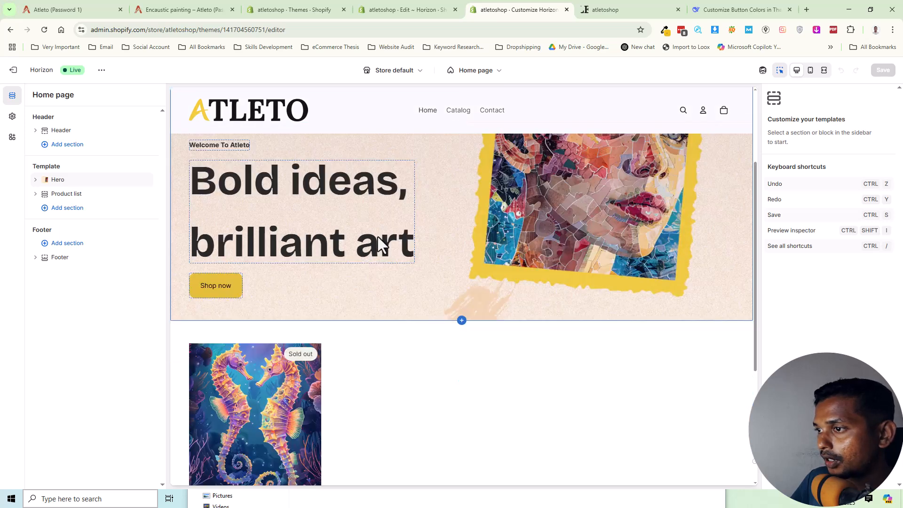
{"action": "scroll", "coordinate": [377, 241], "scroll_direction": "up", "scroll_amount": 1}
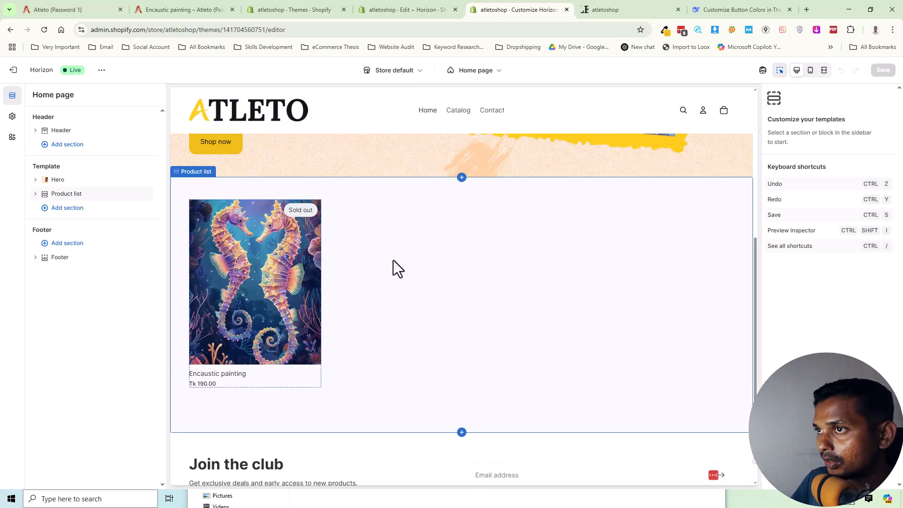
{"action": "left_click", "coordinate": [393, 261]}
{"action": "right_click", "coordinate": [428, 263]}
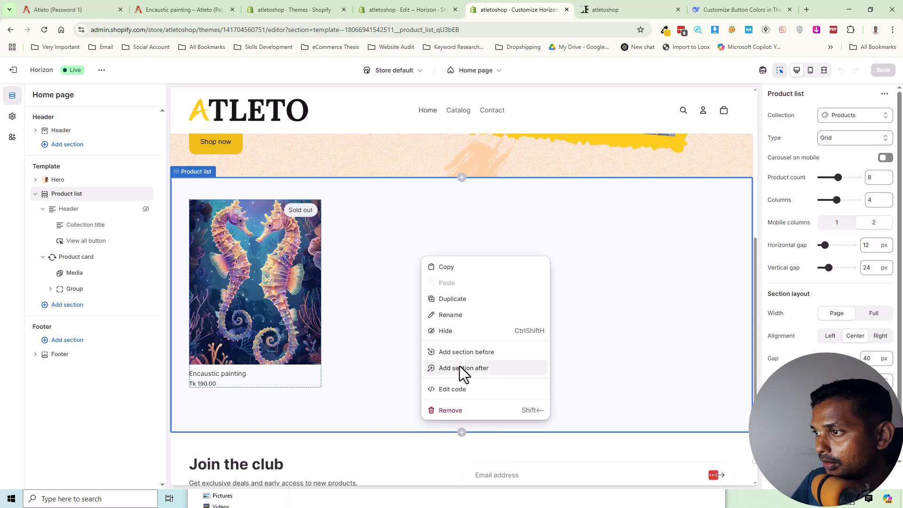
{"action": "left_click", "coordinate": [452, 411]}
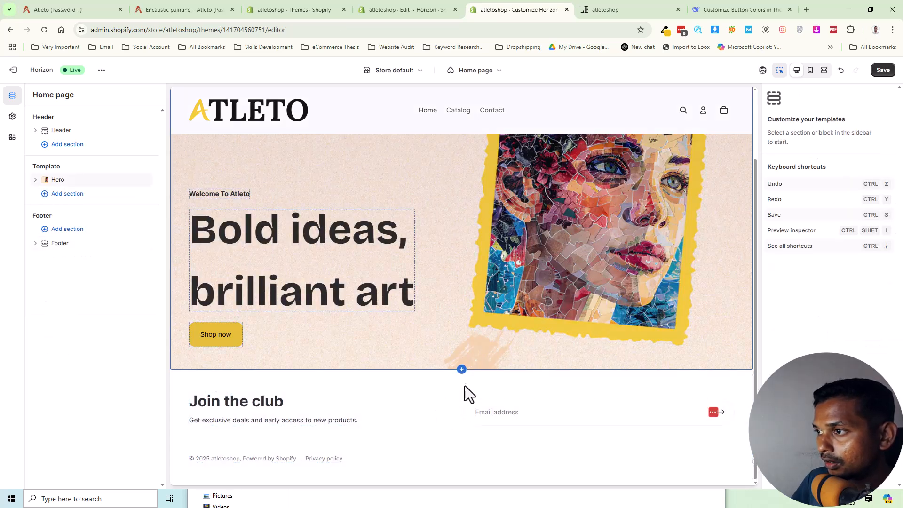
Add a "Collection list: Carousel" section to the home page template below the hero.
{"action": "left_click", "coordinate": [461, 356]}
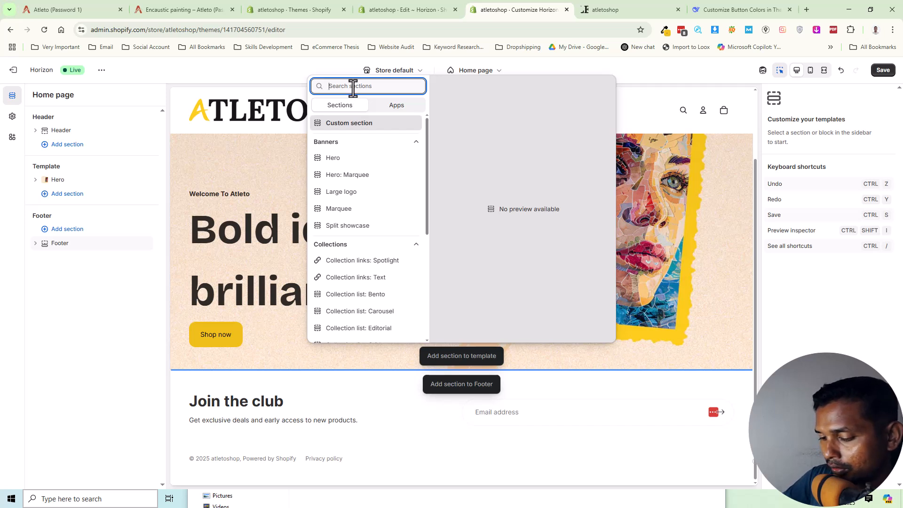
{"action": "type", "text": "coll"}
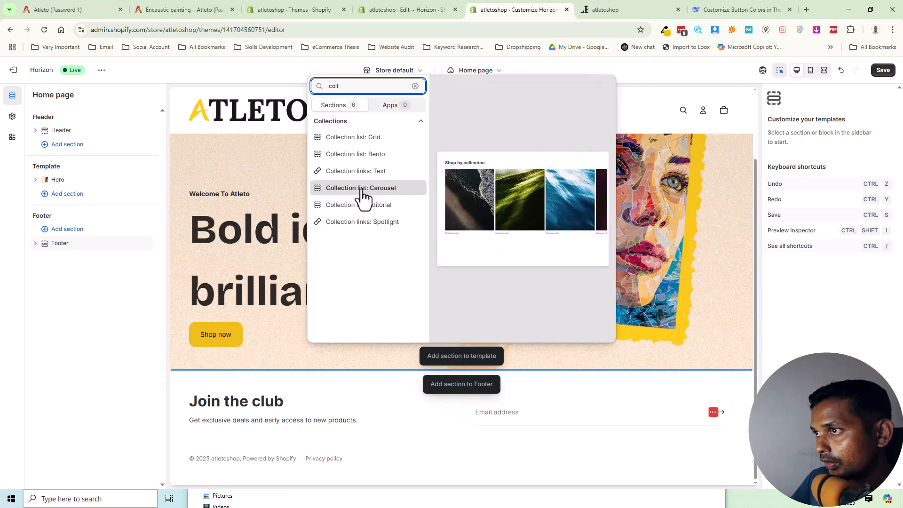
{"action": "key", "text": "Escape"}
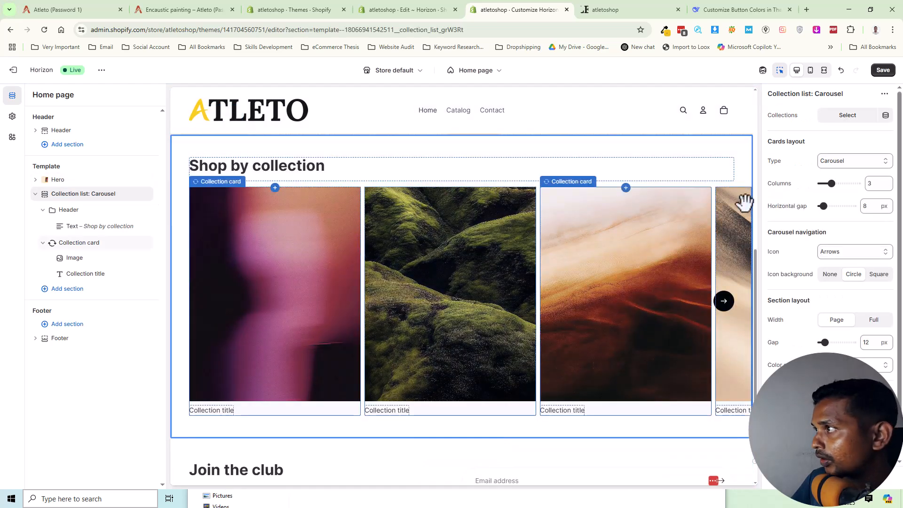
Assign the Acrylic Painting, Canvas painting, Home page, Oil Painting, Pastel Painting and Watercolor painting collections to the carousel section.
{"action": "left_click", "coordinate": [847, 117]}
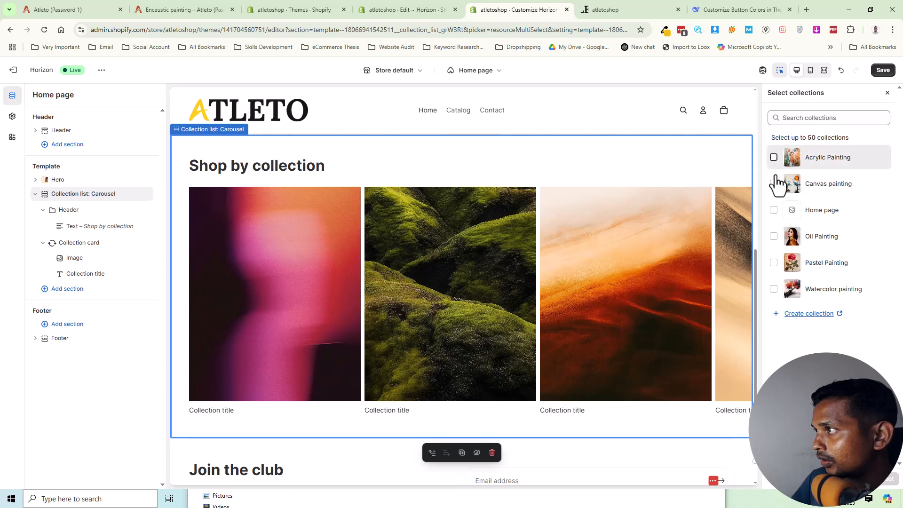
{"action": "left_click", "coordinate": [774, 159]}
{"action": "left_click", "coordinate": [773, 186]}
{"action": "left_click", "coordinate": [774, 211]}
{"action": "left_click", "coordinate": [774, 237]}
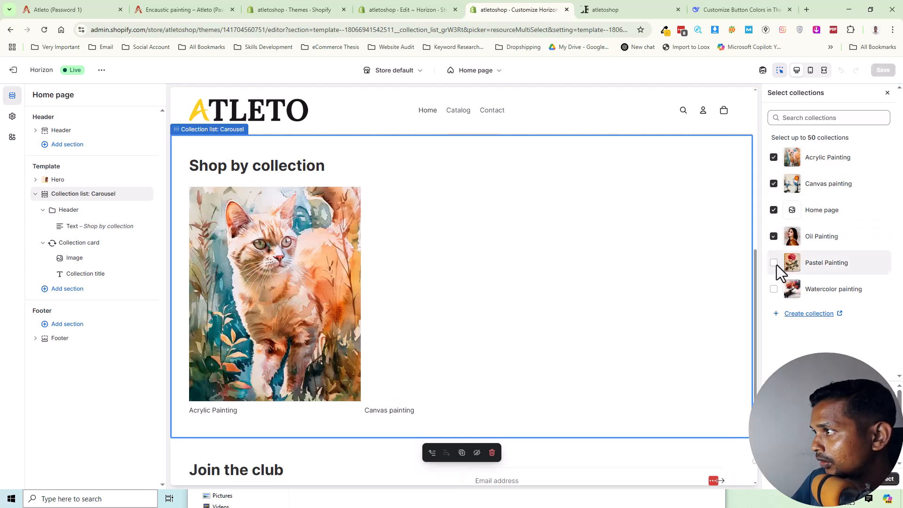
{"action": "left_click", "coordinate": [774, 263]}
{"action": "left_click", "coordinate": [772, 290]}
{"action": "left_click", "coordinate": [891, 484]}
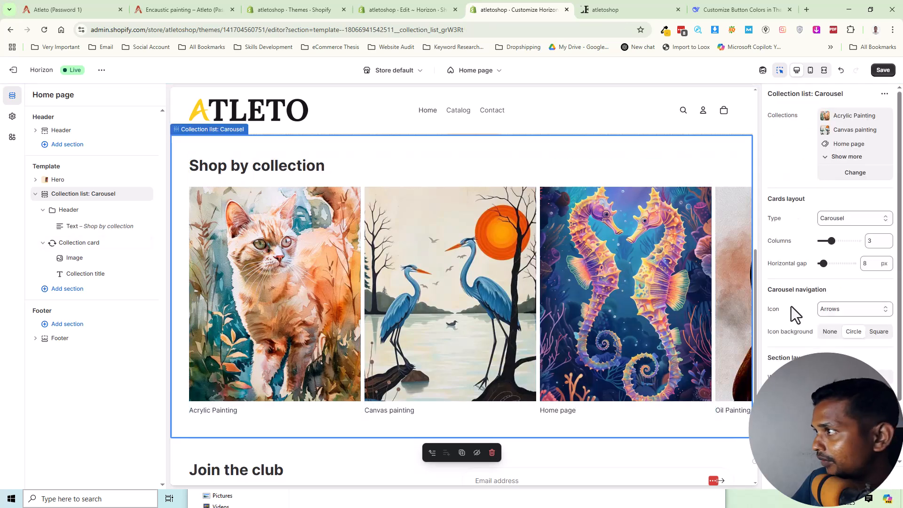
Replace the carousel section's heading text with "Shop category", copied from the demo home page.
{"action": "left_click", "coordinate": [35, 9]}
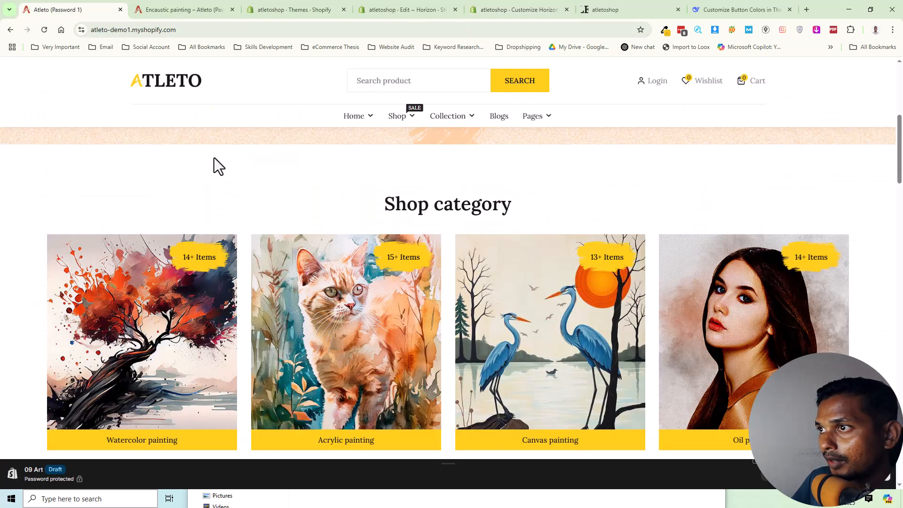
{"action": "left_click_drag", "start_coordinate": [418, 205], "coordinate": [513, 206]}
{"action": "key", "text": "ctrl+c"}
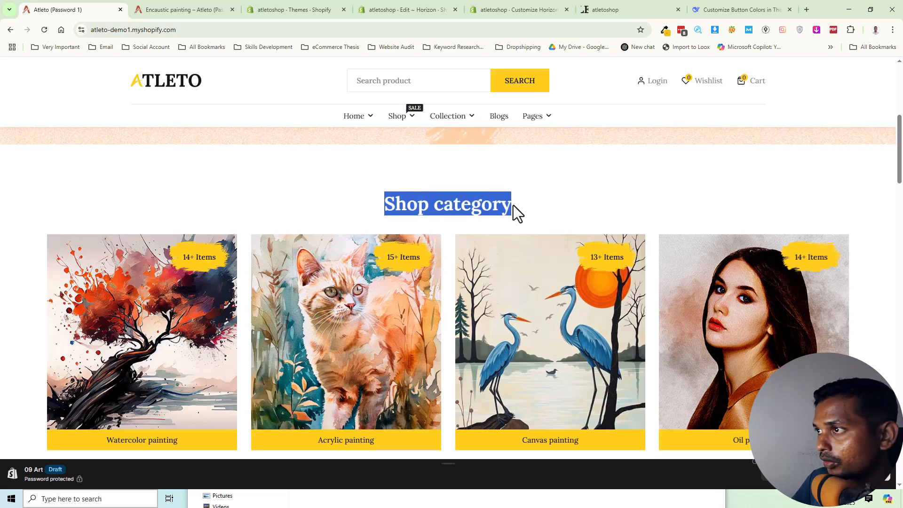
{"action": "left_click", "coordinate": [495, 8]}
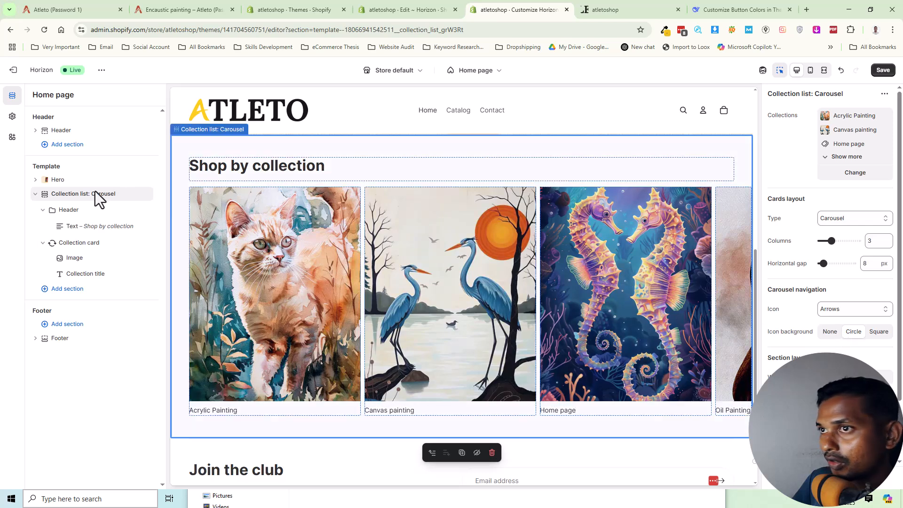
{"action": "left_click", "coordinate": [83, 228]}
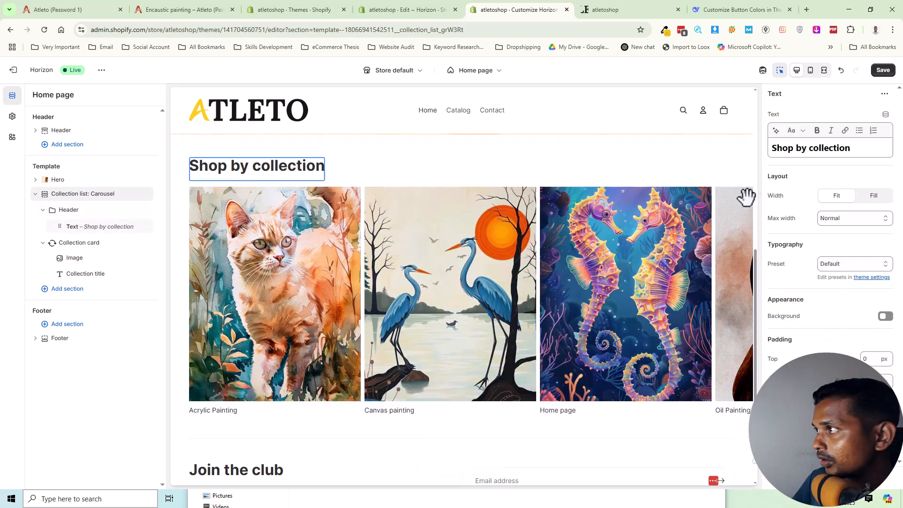
{"action": "triple_click", "coordinate": [792, 155]}
{"action": "key", "text": "ctrl+v"}
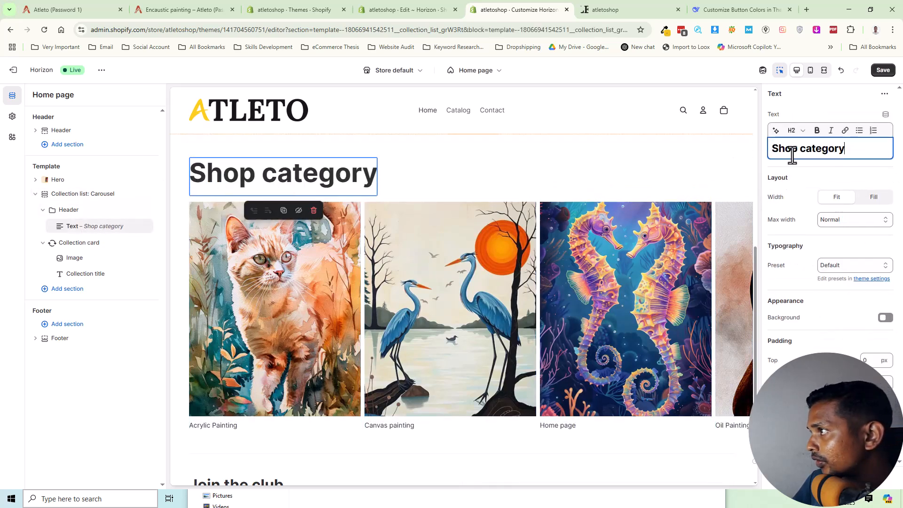
Format the "Shop category" heading text as Heading 3.
{"action": "triple_click", "coordinate": [791, 141]}
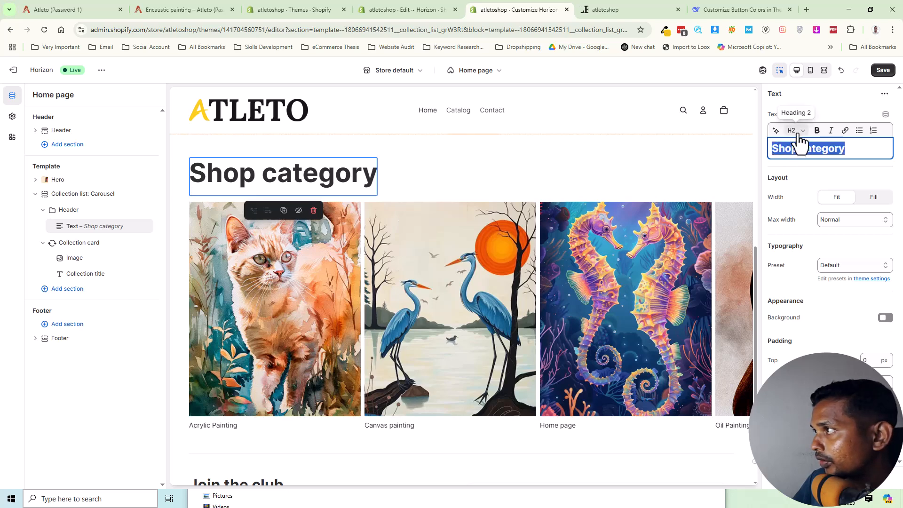
{"action": "left_click", "coordinate": [797, 130]}
{"action": "left_click", "coordinate": [806, 202]}
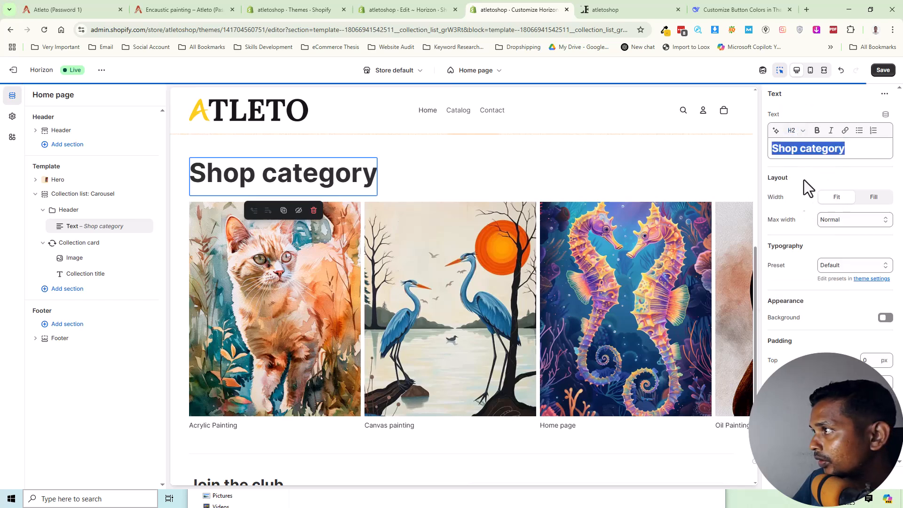
{"action": "left_click", "coordinate": [800, 131]}
{"action": "left_click", "coordinate": [800, 230]}
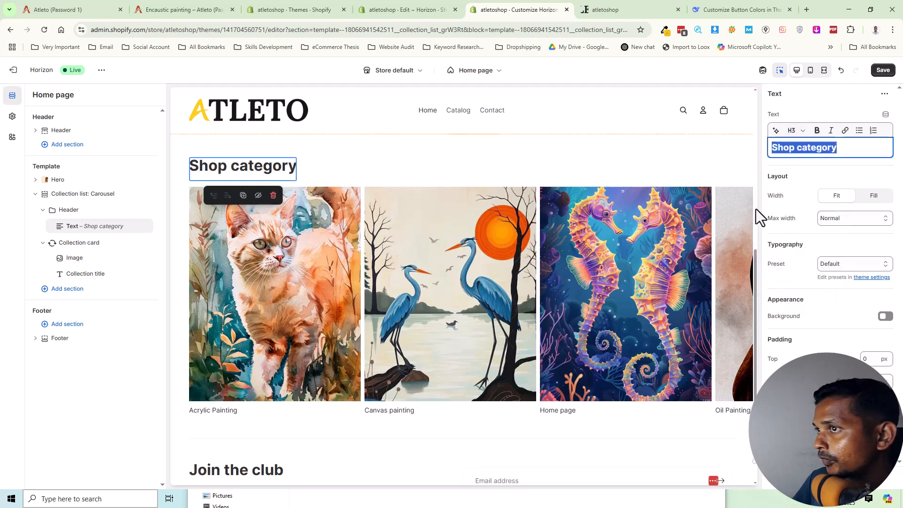
{"action": "left_click", "coordinate": [836, 176]}
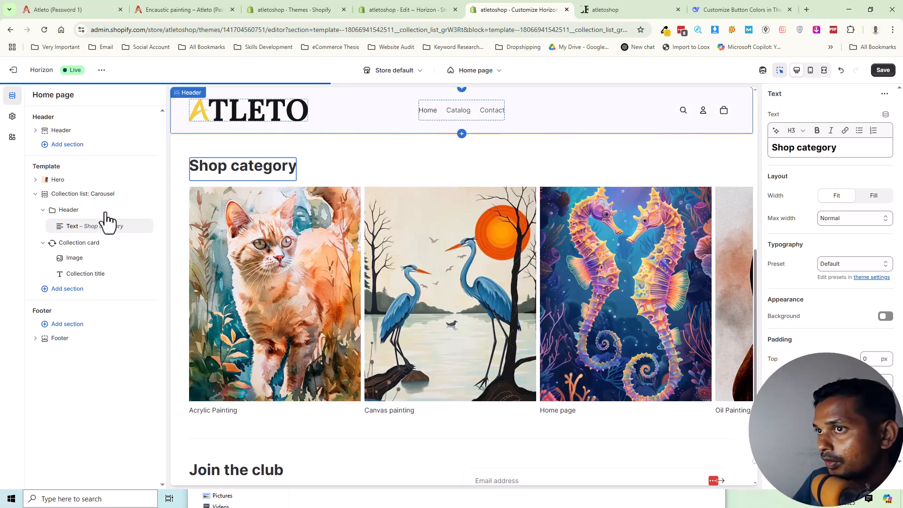
Set the alignment of the carousel section's Header block to Center.
{"action": "left_click", "coordinate": [89, 210]}
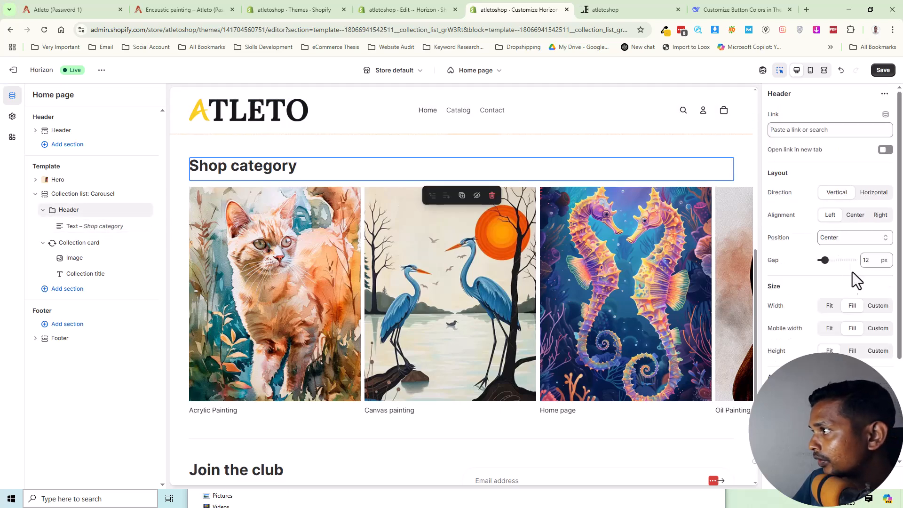
{"action": "left_click", "coordinate": [855, 216]}
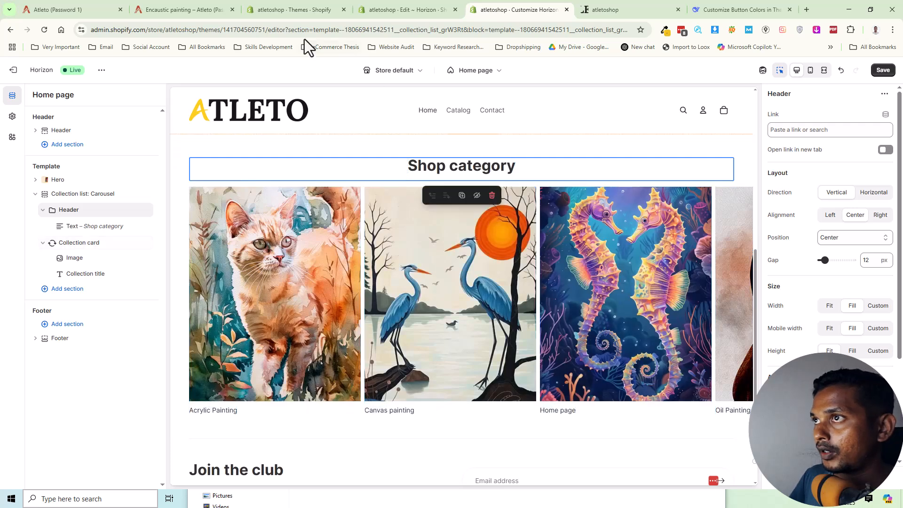
{"action": "scroll", "coordinate": [833, 316], "scroll_direction": "down", "scroll_amount": 3}
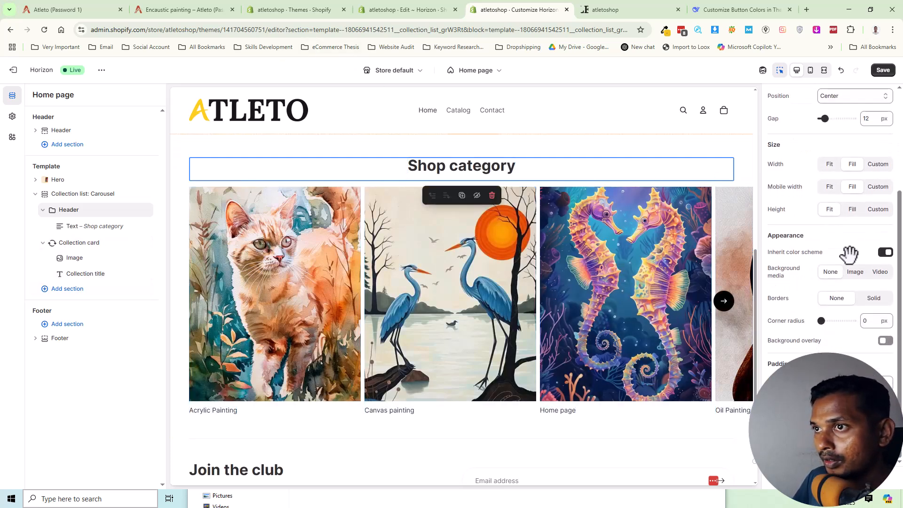
{"action": "scroll", "coordinate": [800, 254], "scroll_direction": "up", "scroll_amount": 3}
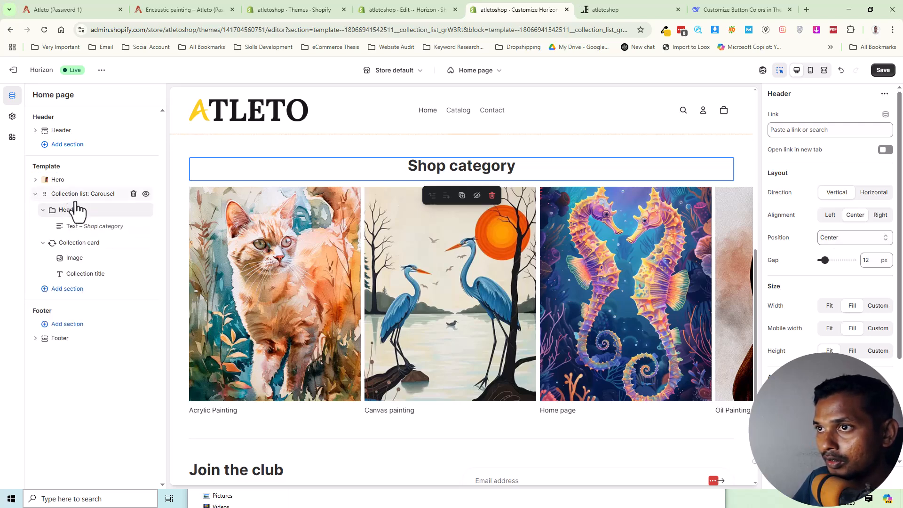
Compare with the demo's Shop category carousel and set the Collection list: Carousel section to 4 columns.
{"action": "left_click", "coordinate": [84, 244]}
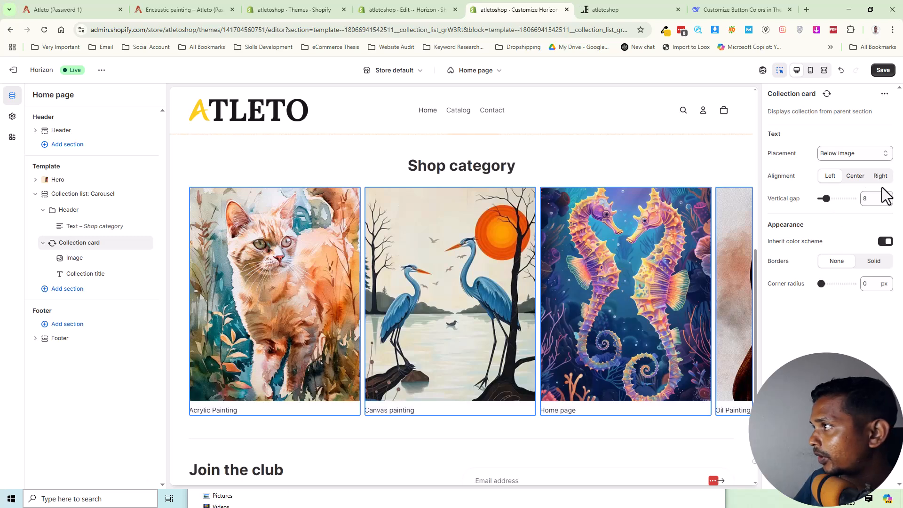
{"action": "left_click", "coordinate": [85, 7]}
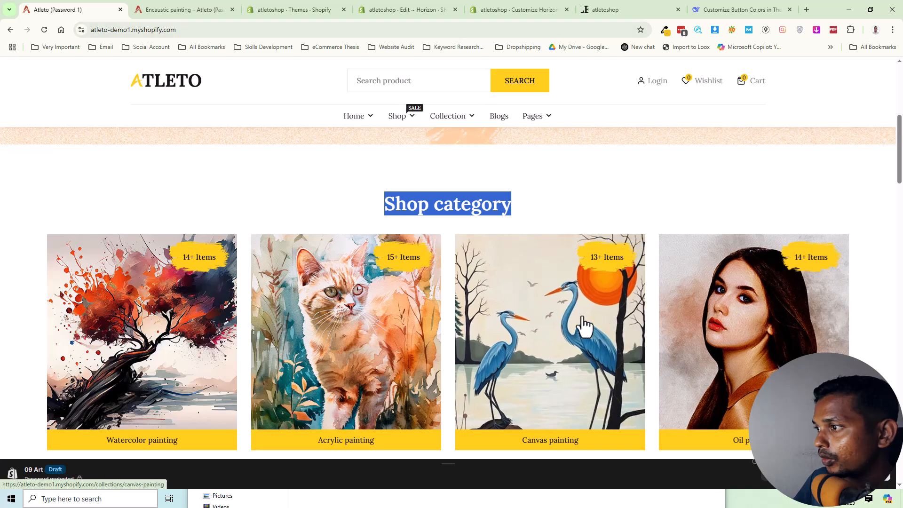
{"action": "left_click_drag", "start_coordinate": [606, 328], "coordinate": [284, 342]}
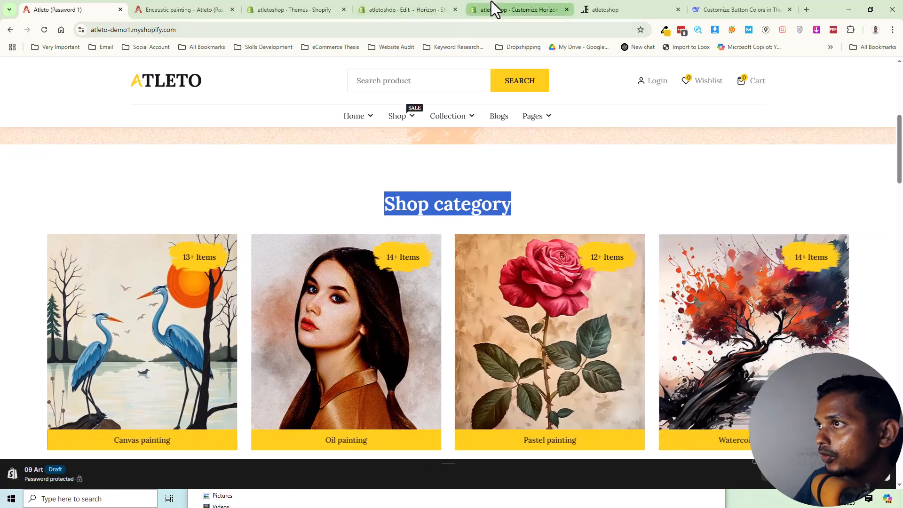
{"action": "left_click", "coordinate": [530, 8]}
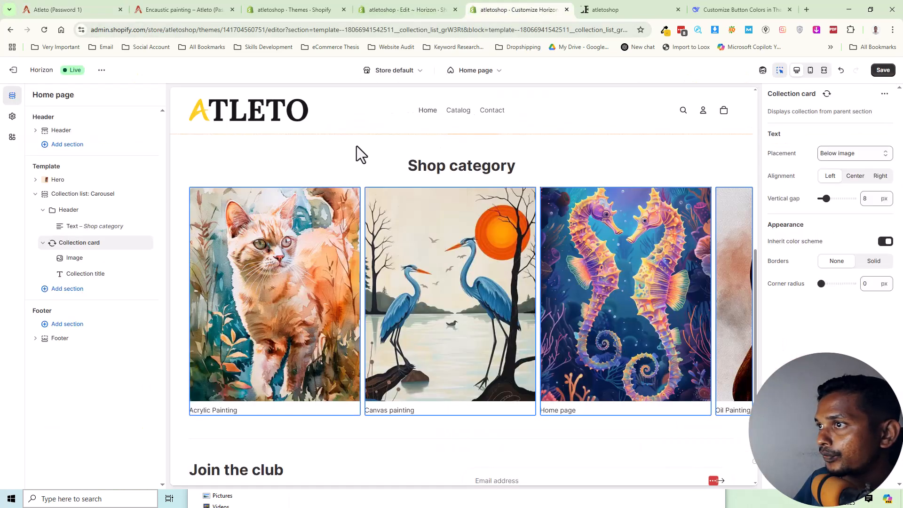
{"action": "left_click", "coordinate": [74, 196]}
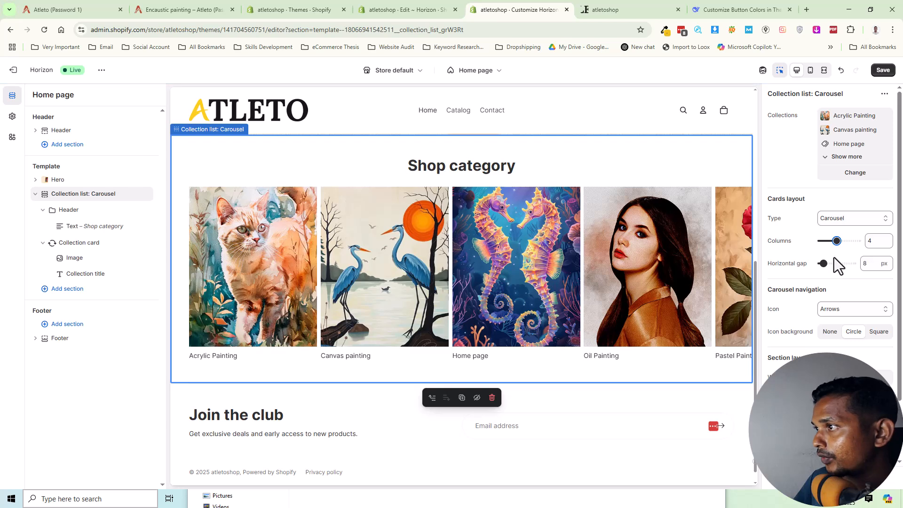
{"action": "left_click", "coordinate": [846, 221]}
{"action": "left_click", "coordinate": [845, 223]}
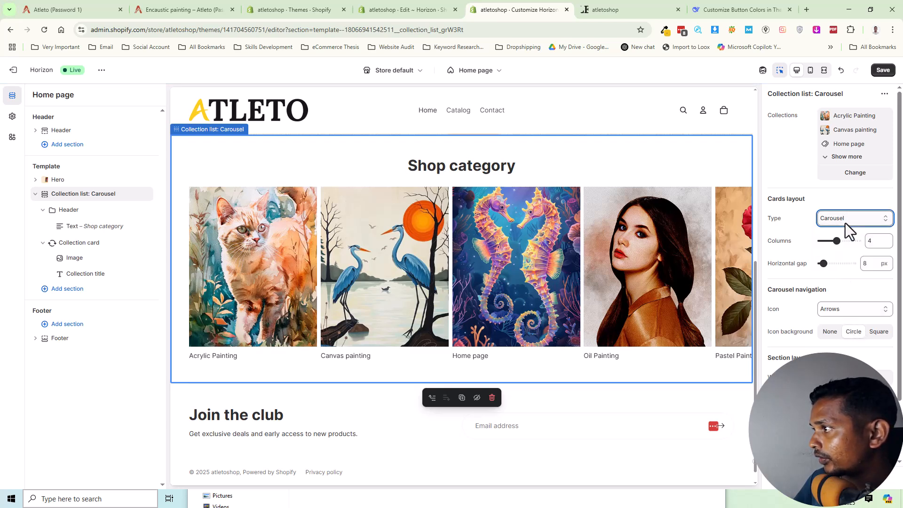
{"action": "scroll", "coordinate": [799, 308], "scroll_direction": "down", "scroll_amount": 1}
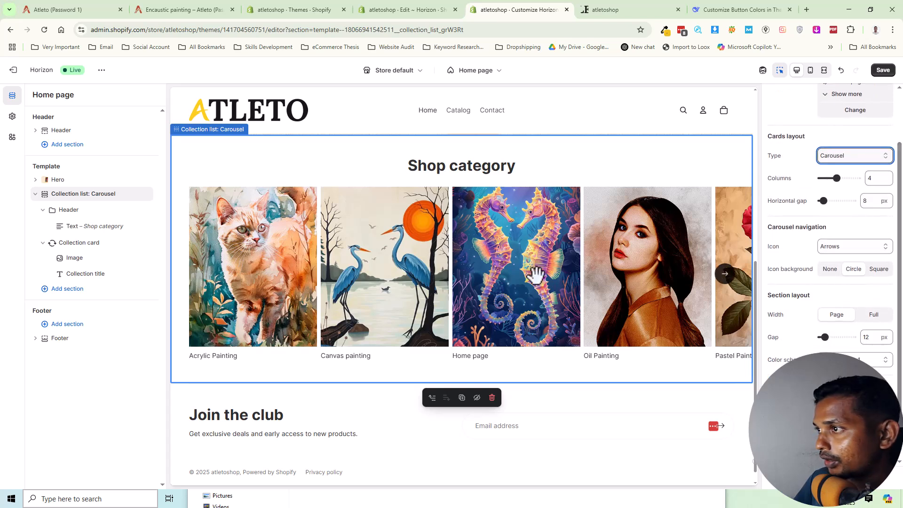
{"action": "scroll", "coordinate": [823, 321], "scroll_direction": "down", "scroll_amount": 1}
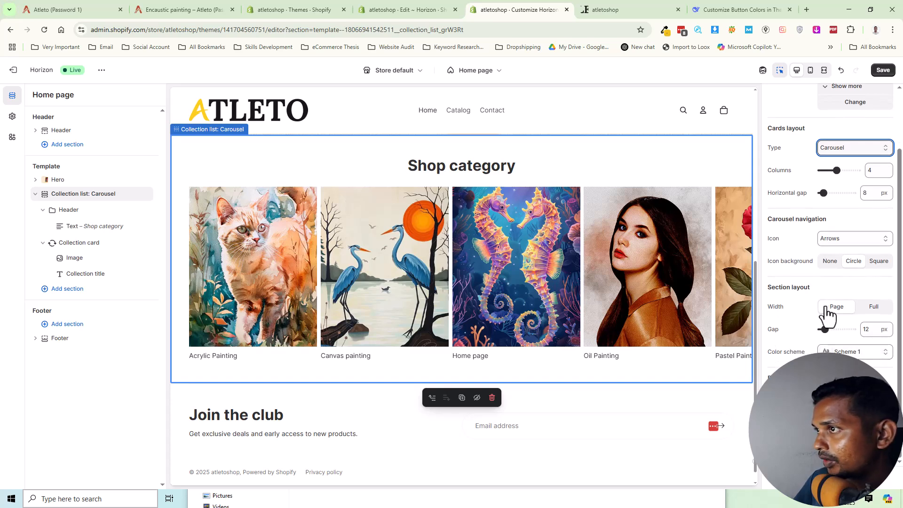
{"action": "scroll", "coordinate": [823, 257], "scroll_direction": "up", "scroll_amount": 3}
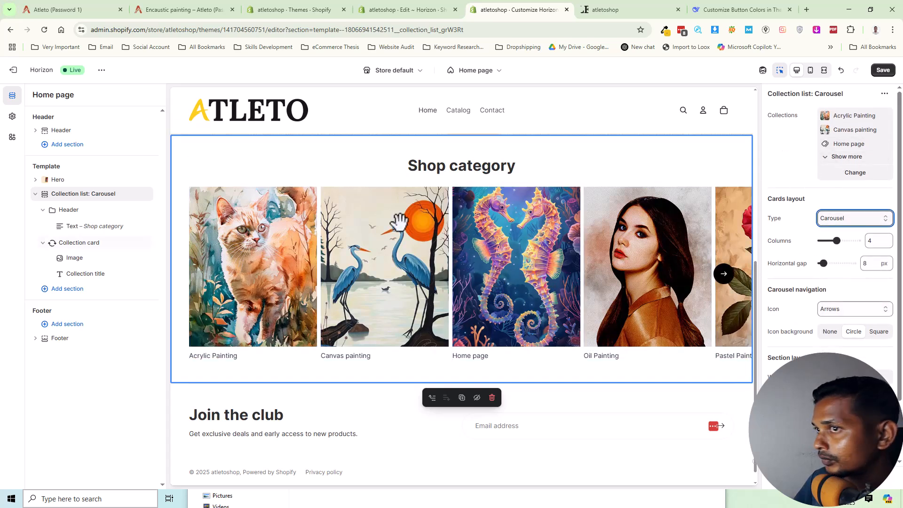
Set the collection card's vertical gap to 16 px.
{"action": "left_click", "coordinate": [83, 245]}
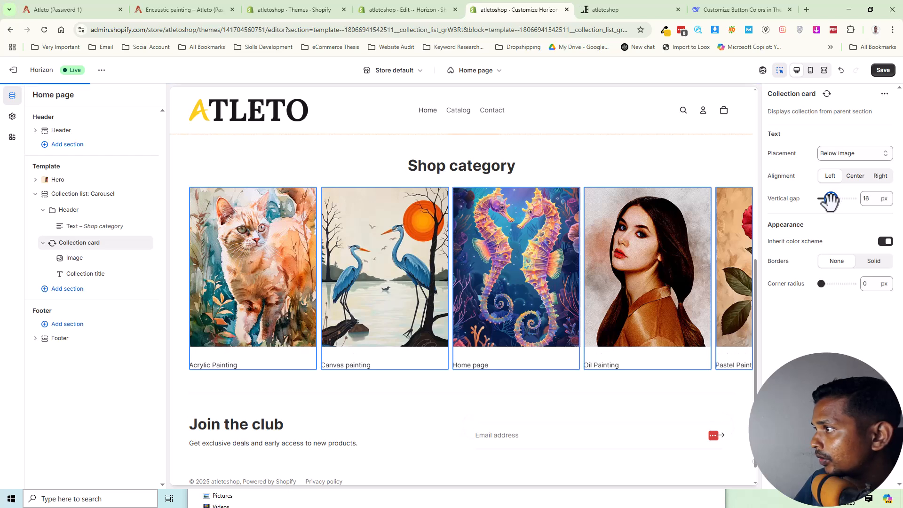
Try the On image text placement and solid borders on the collection card, then restore Below image and no borders.
{"action": "left_click", "coordinate": [858, 157]}
{"action": "left_click", "coordinate": [857, 170]}
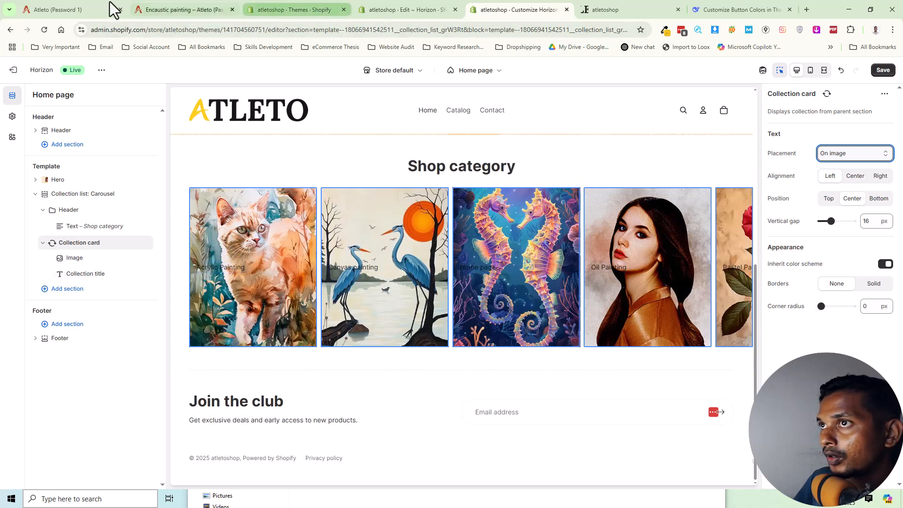
{"action": "left_click", "coordinate": [75, 9]}
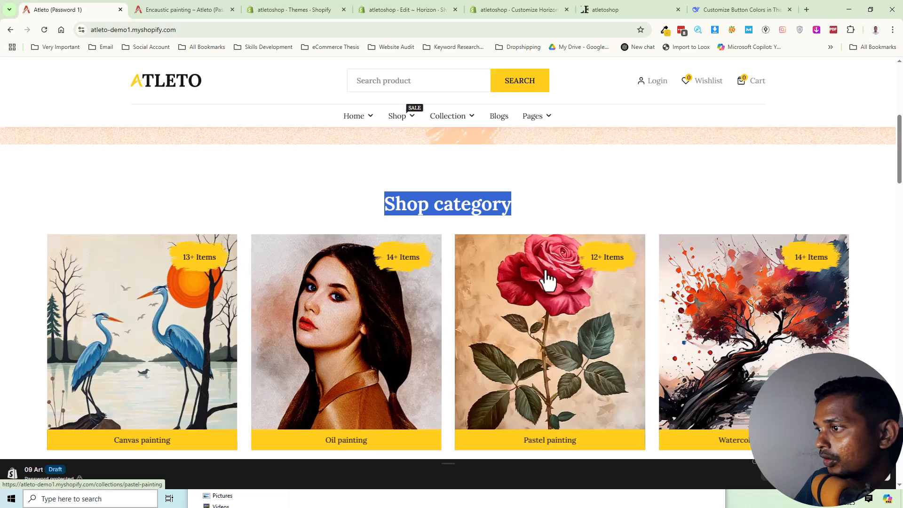
{"action": "left_click", "coordinate": [626, 1]}
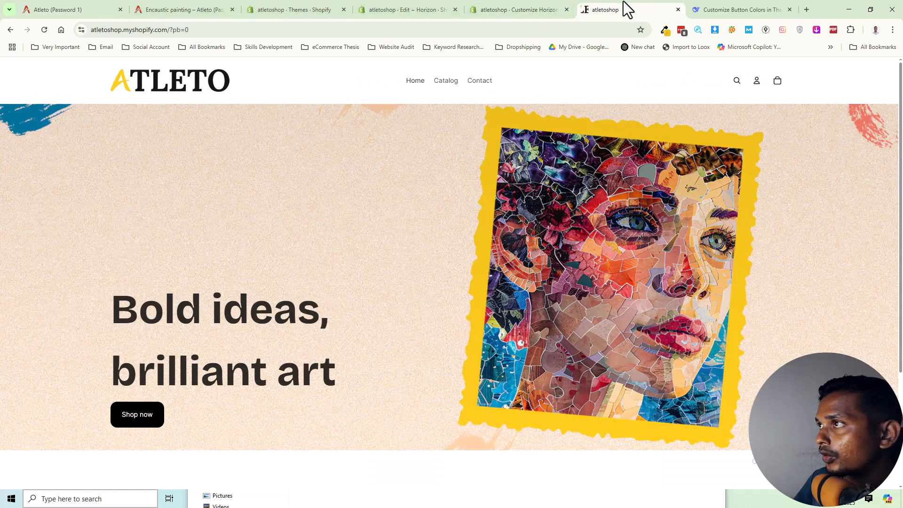
{"action": "left_click", "coordinate": [525, 6]}
{"action": "left_click", "coordinate": [845, 153]}
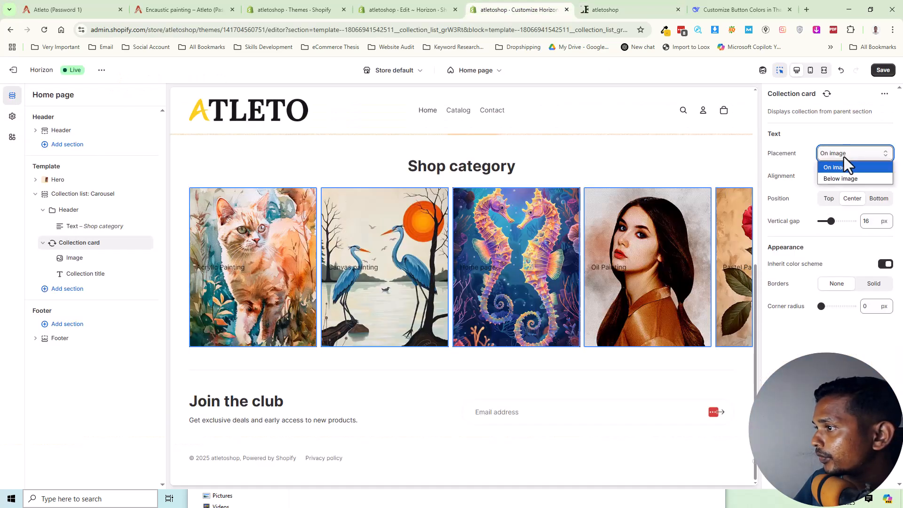
{"action": "left_click", "coordinate": [845, 179]}
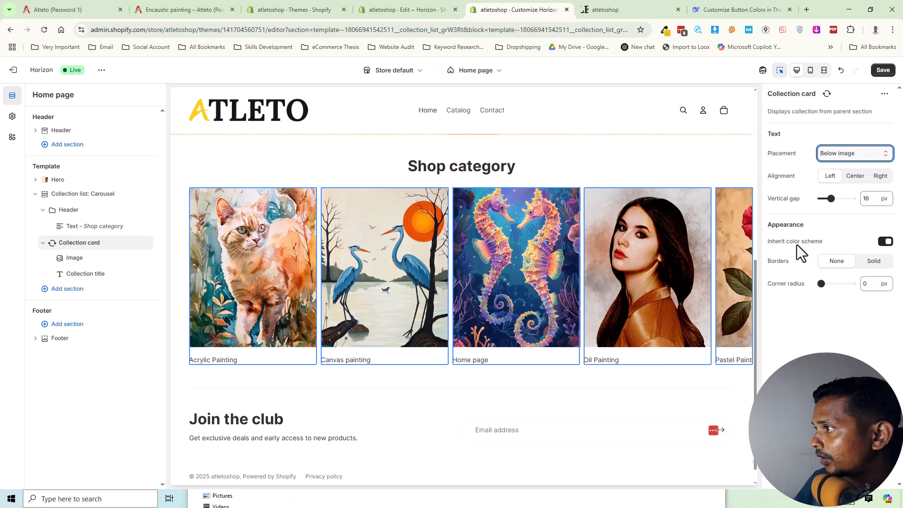
{"action": "left_click", "coordinate": [869, 262]}
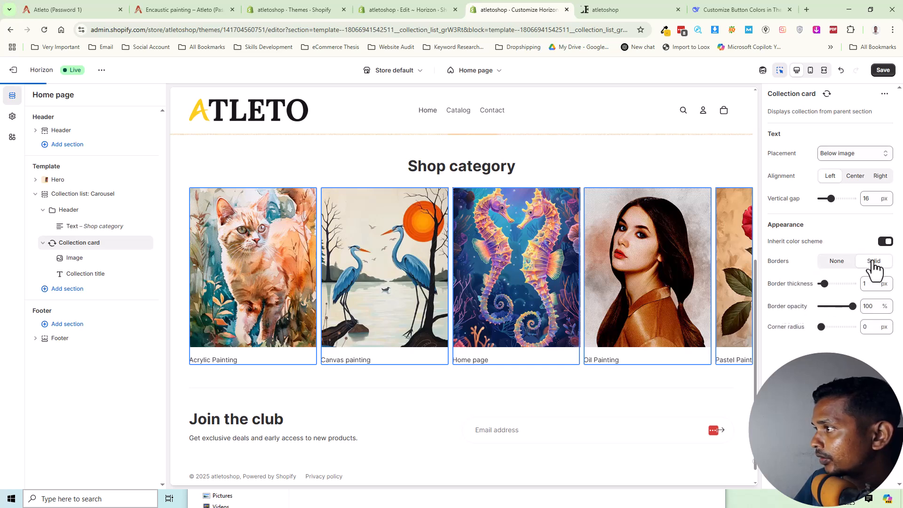
{"action": "left_click", "coordinate": [841, 262]}
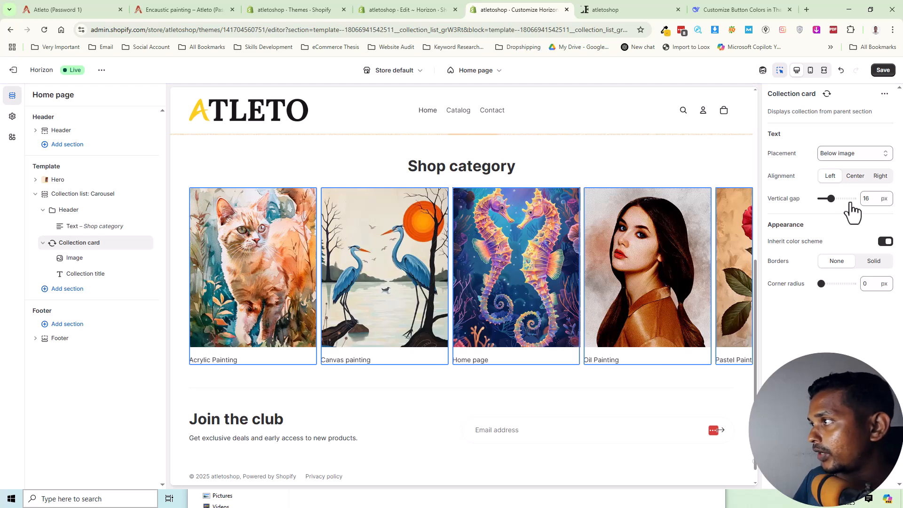
Center-align the collection card text as in the demo's Shop category cards and save the home page.
{"action": "left_click", "coordinate": [73, 7]}
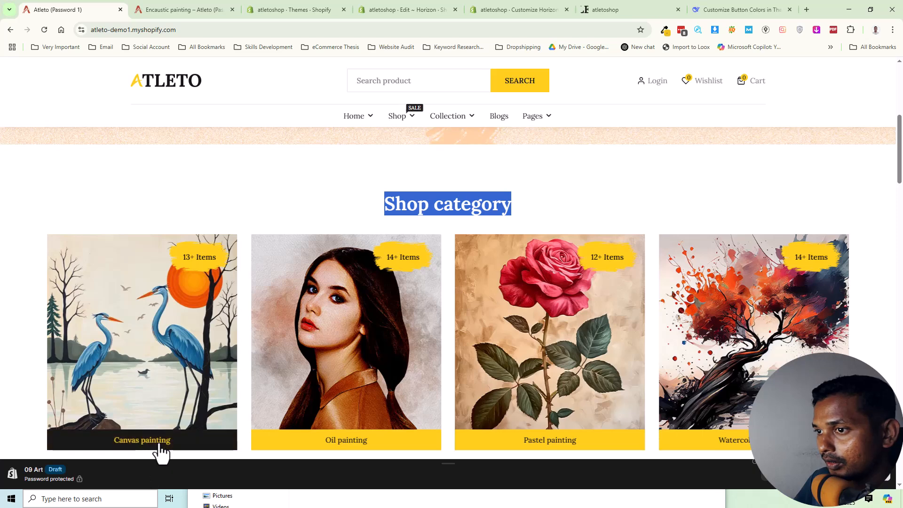
{"action": "left_click", "coordinate": [525, 9]}
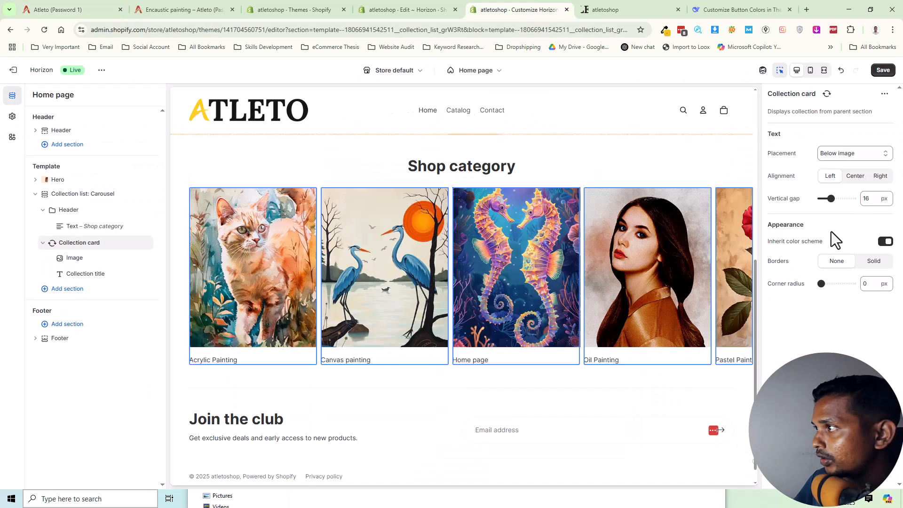
{"action": "left_click", "coordinate": [853, 181]}
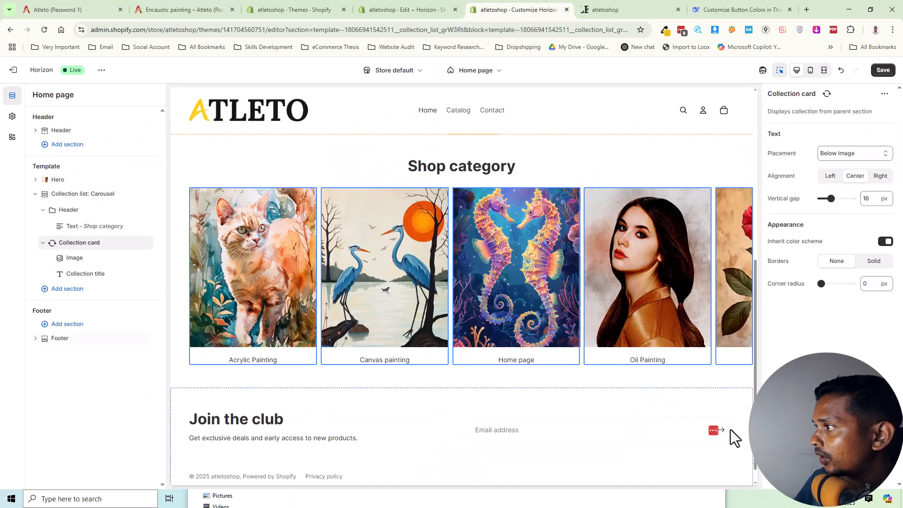
{"action": "left_click", "coordinate": [883, 71]}
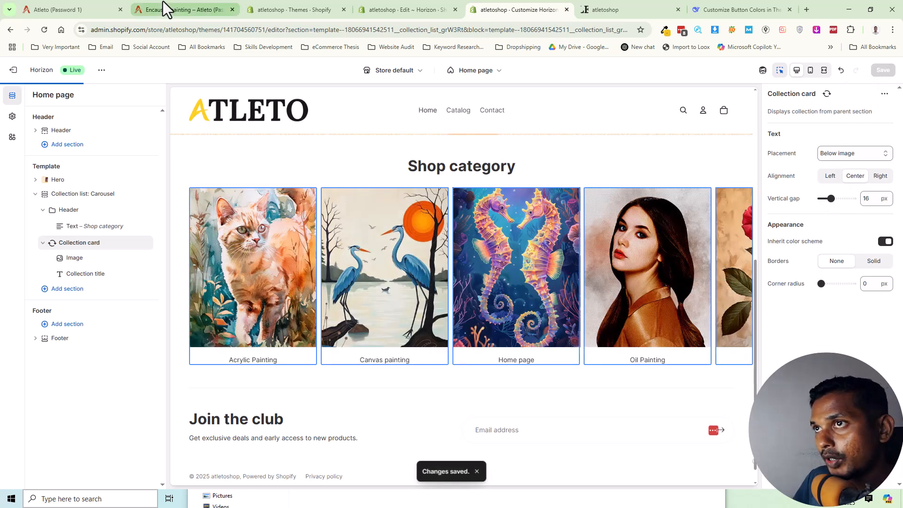
Check the demo home page's Shop category section and the Art product section below it.
{"action": "left_click", "coordinate": [83, 9]}
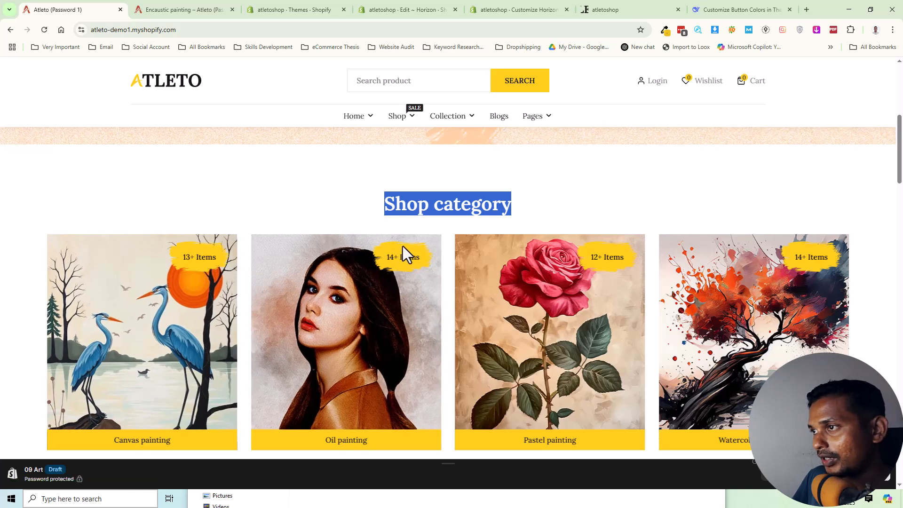
{"action": "scroll", "coordinate": [646, 324], "scroll_direction": "down", "scroll_amount": 3}
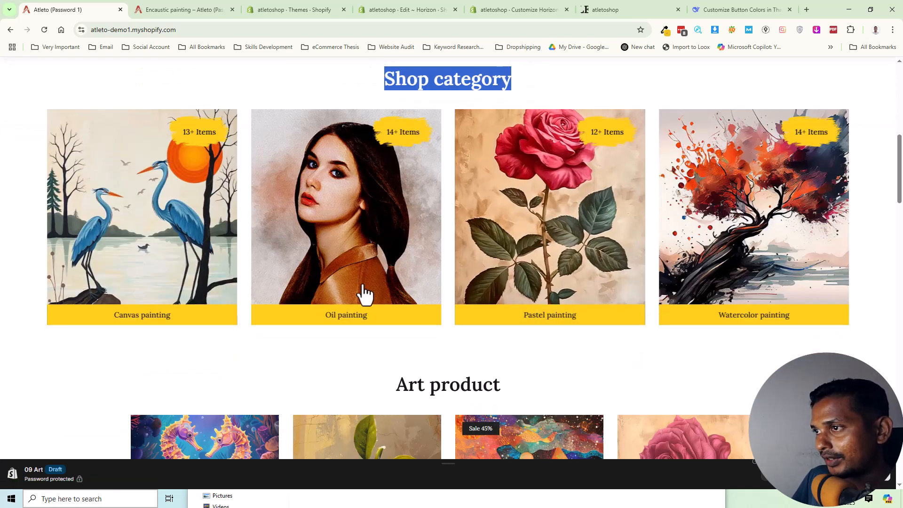